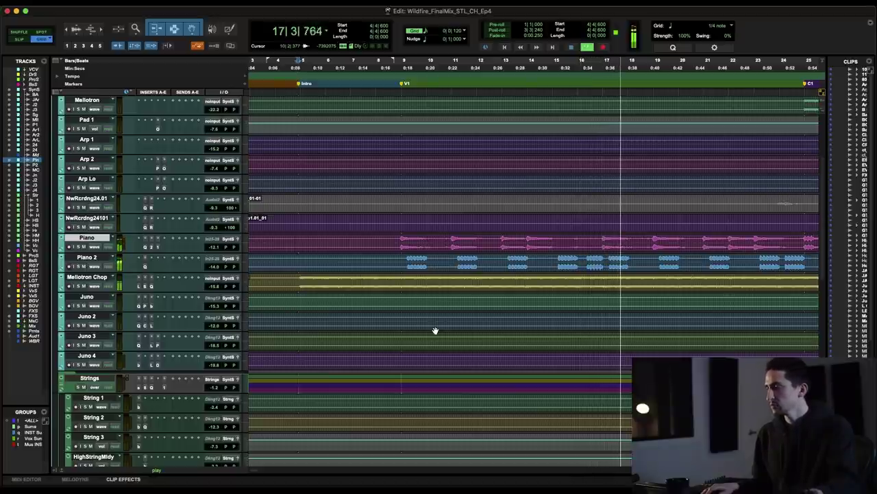
Follow the playing song through the arrangement and examine the piano, Mellotron and synth clips across the verse and chorus sections.
scroll(435, 330, right, 10)
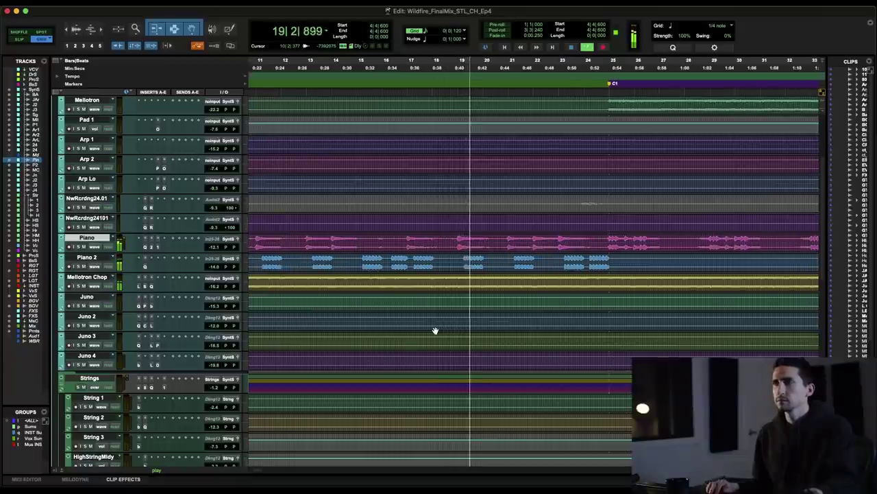
scroll(435, 330, right, 5)
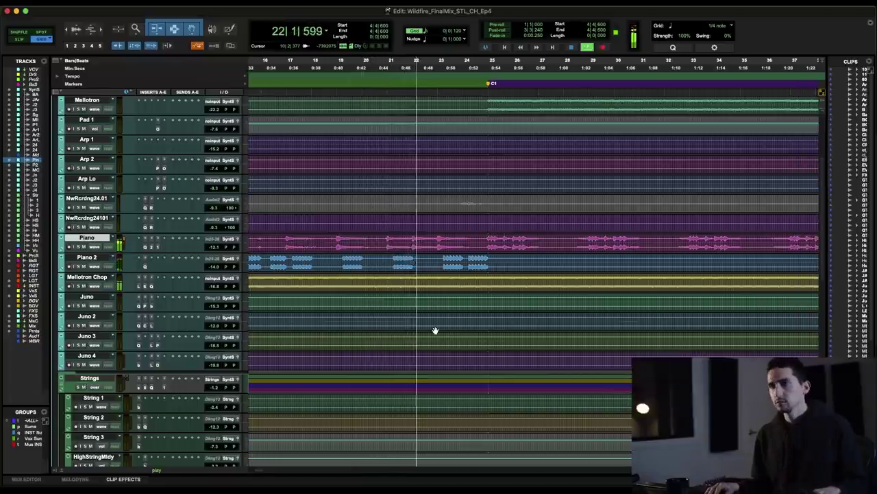
scroll(435, 330, down, 3)
scroll(435, 331, right, 3)
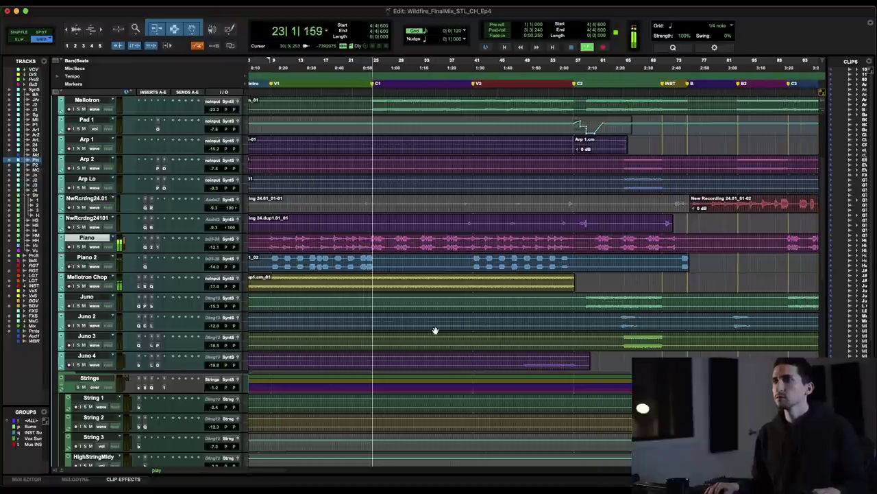
scroll(434, 331, right, 2)
scroll(434, 330, up, 6)
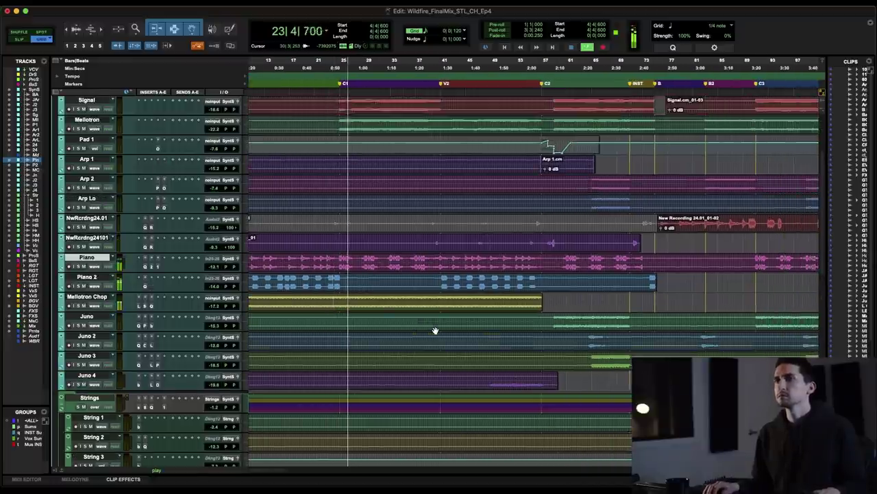
scroll(435, 330, right, 2)
scroll(435, 330, left, 2)
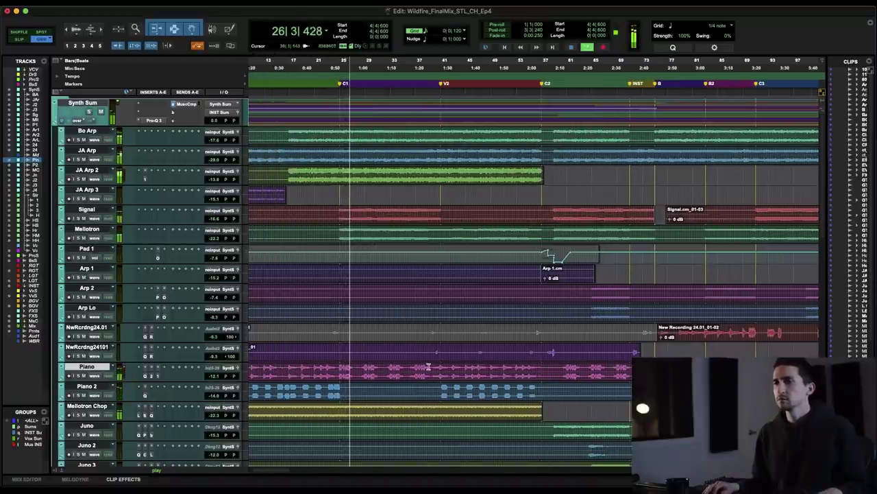
Play the song from bar 55, just before the C2 marker, to hear the synth and piano tracks enter the second chorus.
click(436, 404)
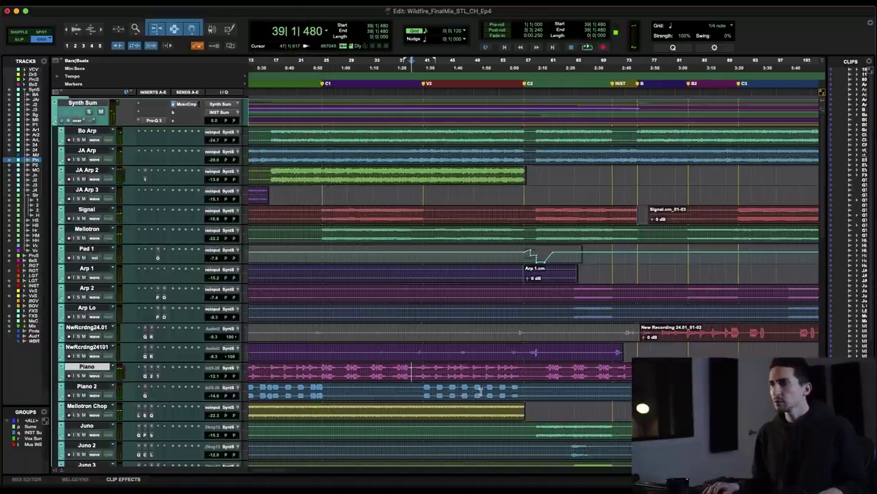
scroll(482, 389, down, 3)
scroll(481, 391, right, 2)
scroll(510, 373, down, 1)
scroll(510, 373, right, 1)
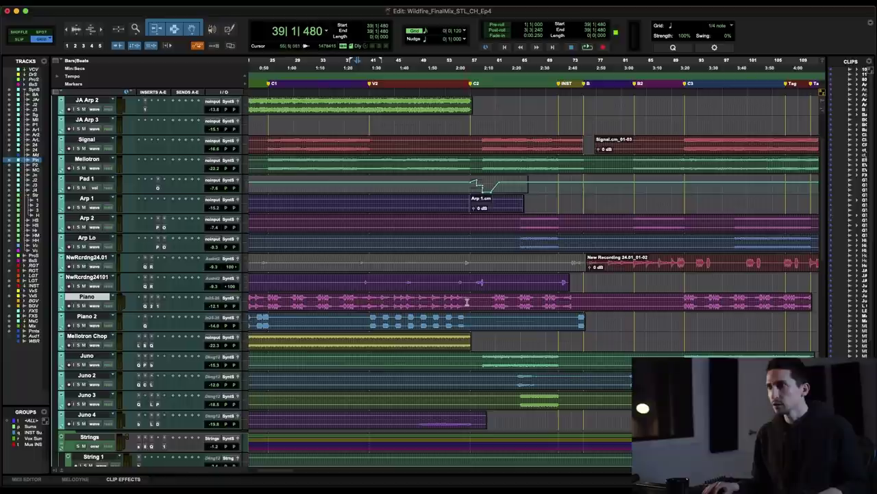
click(463, 300)
key(space)
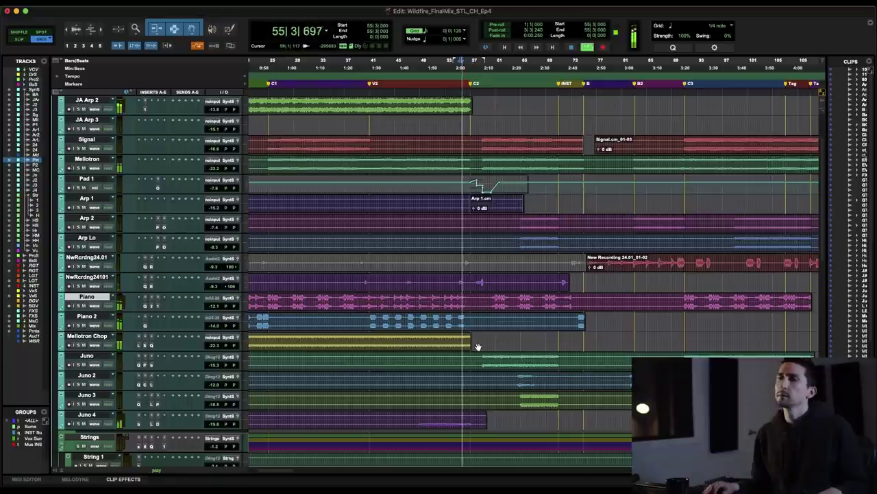
scroll(478, 347, up, 4)
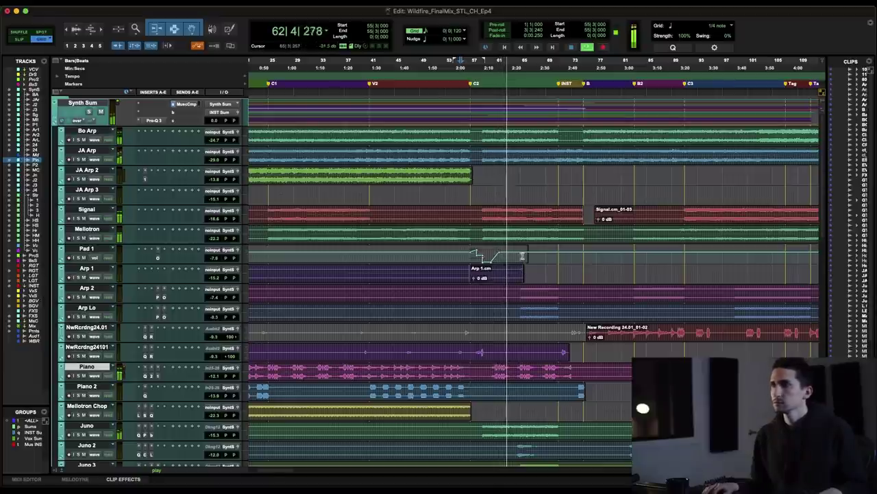
key(space)
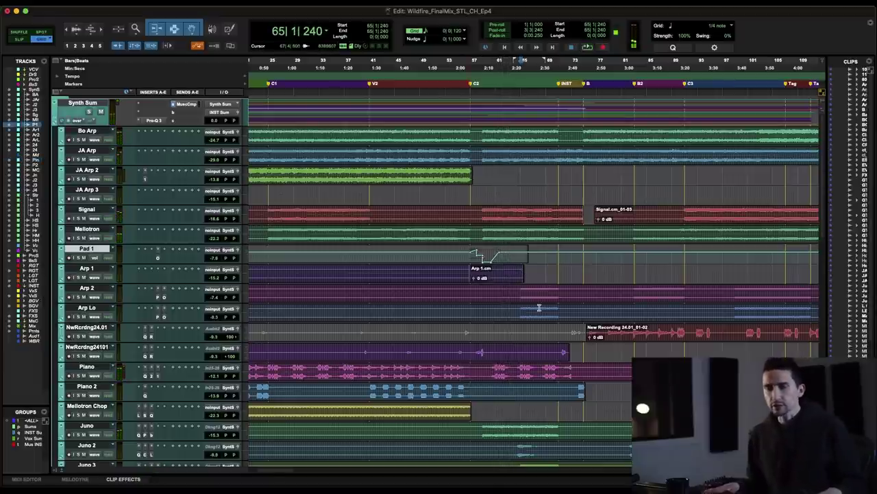
Show the full song length and review where the arp, piano, Mellotron and Juno clips sit in the arrangement.
scroll(539, 308, left, 5)
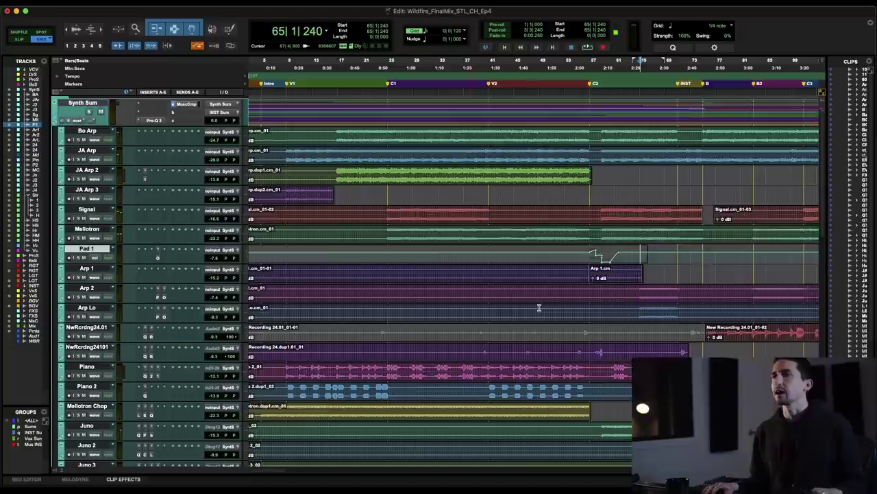
key(super+bracketleft)
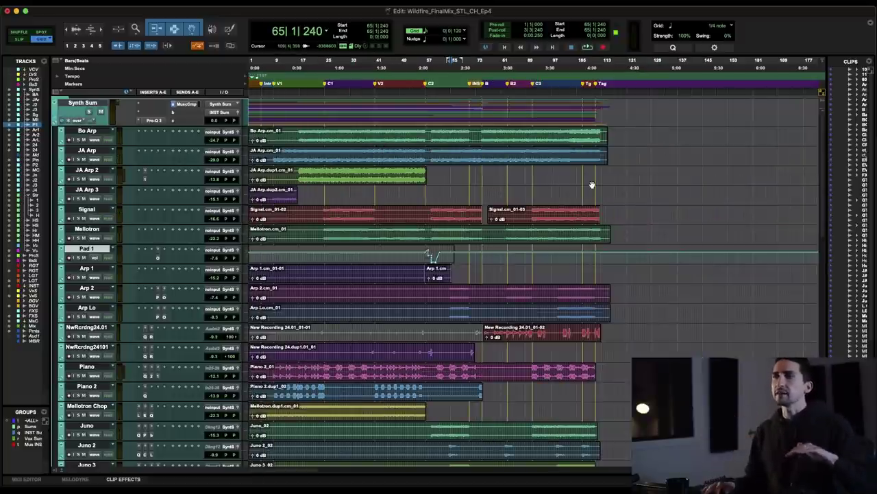
scroll(570, 186, down, 5)
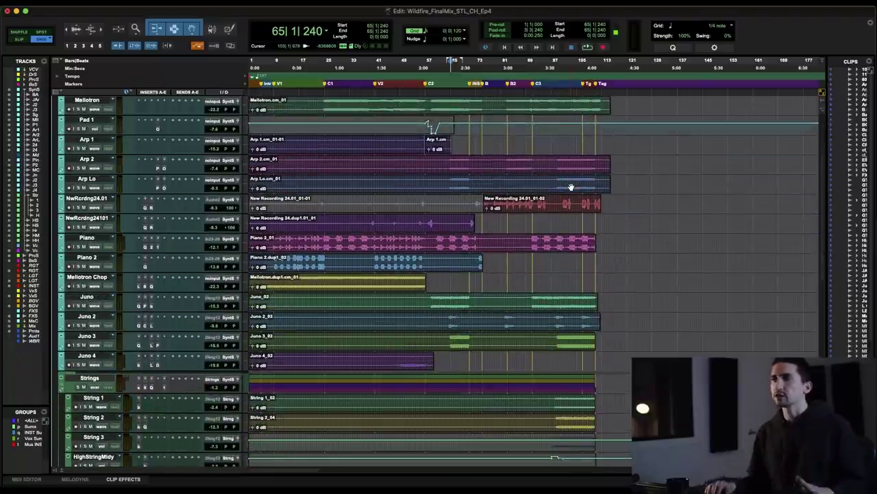
scroll(570, 187, up, 5)
click(269, 158)
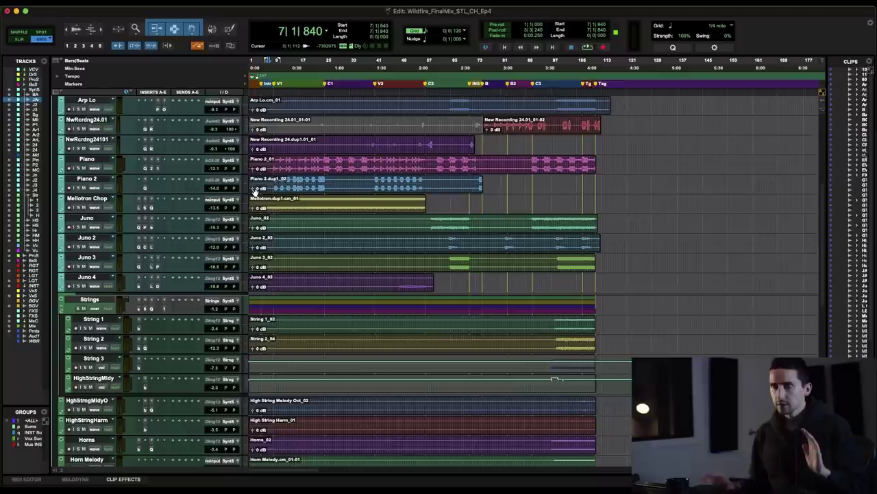
Play the Mellotron Chop track soloed from bar 5, where its audio starts at the Intro marker.
click(336, 199)
key(Tab)
key(super+bracketright)
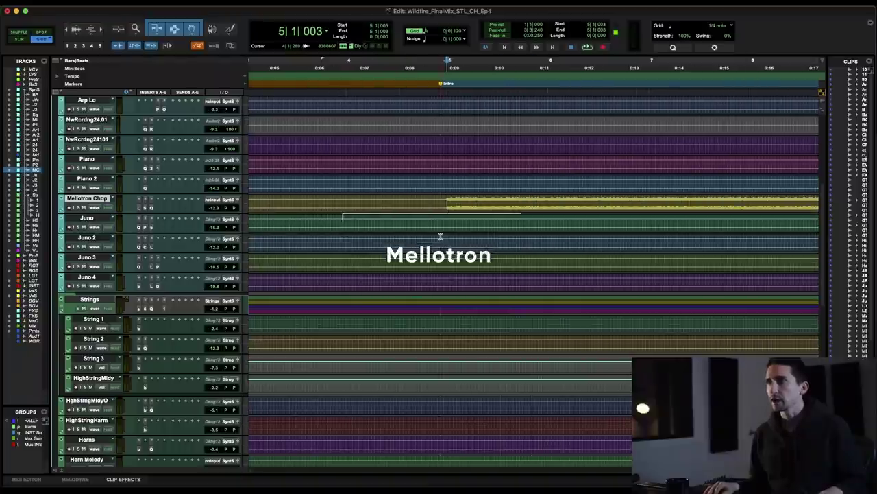
key(space)
Compare the Mellotron Chop with its inserts bypassed and active in the mixer, and inspect its Sie-Q and Lo-Fi settings.
key(super+equal)
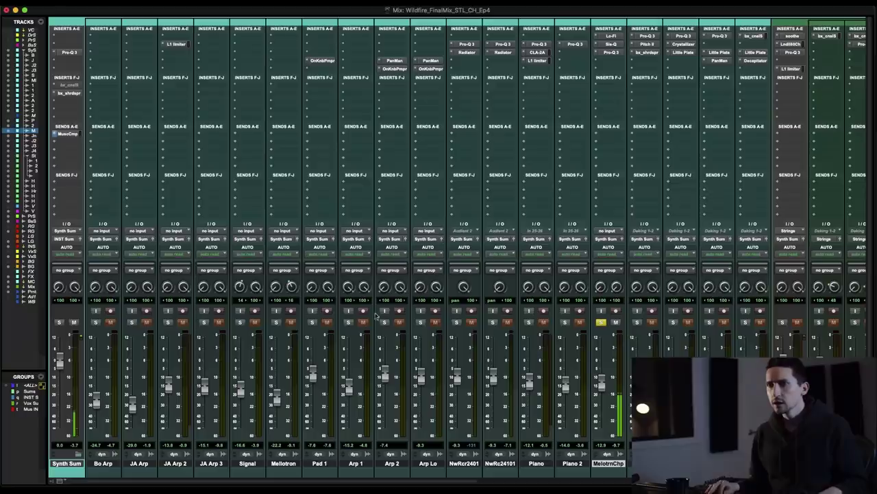
scroll(649, 166, right, 3)
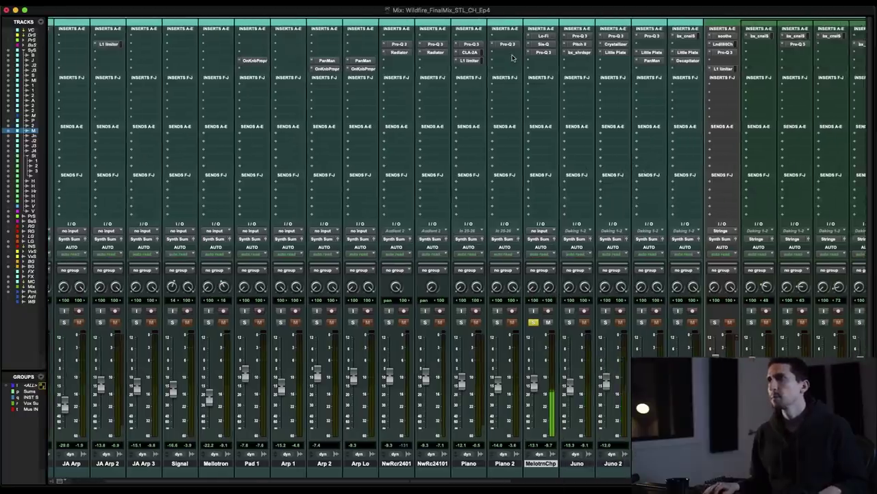
click(546, 36)
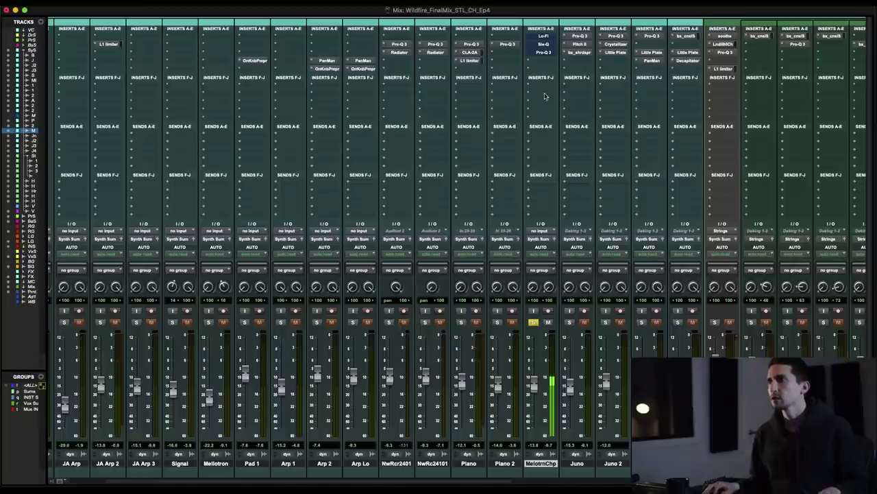
click(543, 52)
click(547, 53)
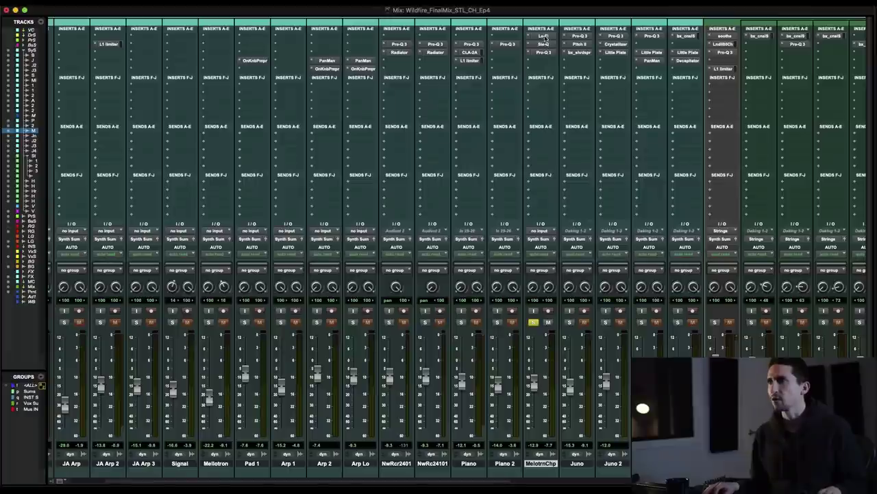
click(541, 44)
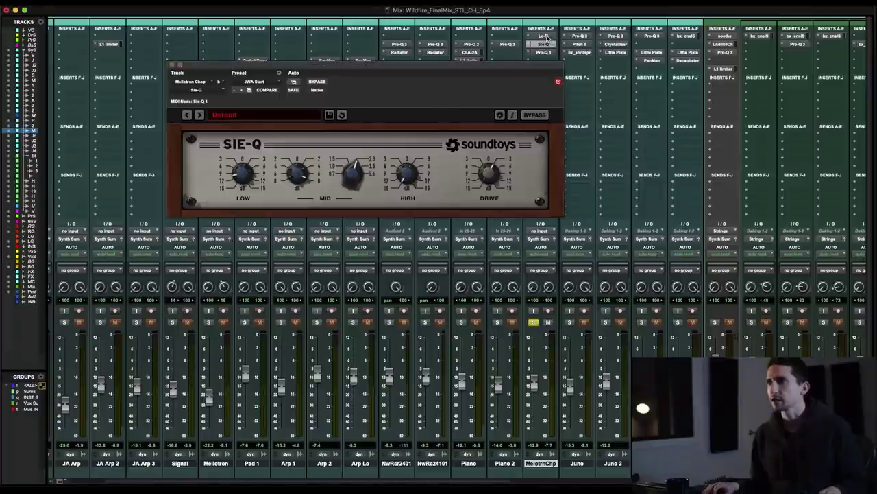
click(544, 36)
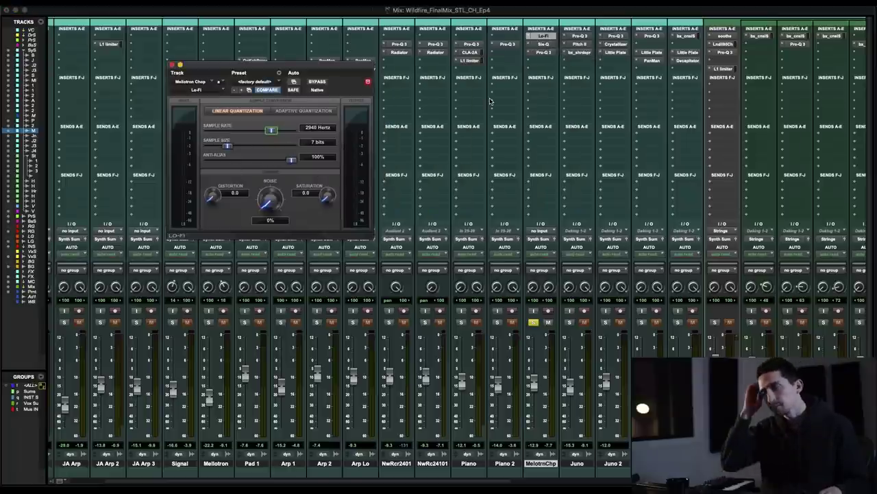
Bypass Sie-Q and Pro-Q 3 on the Mellotron Chop track and insert STL ControlHub (stereo) in the slot after them.
click(543, 64)
text(stl)
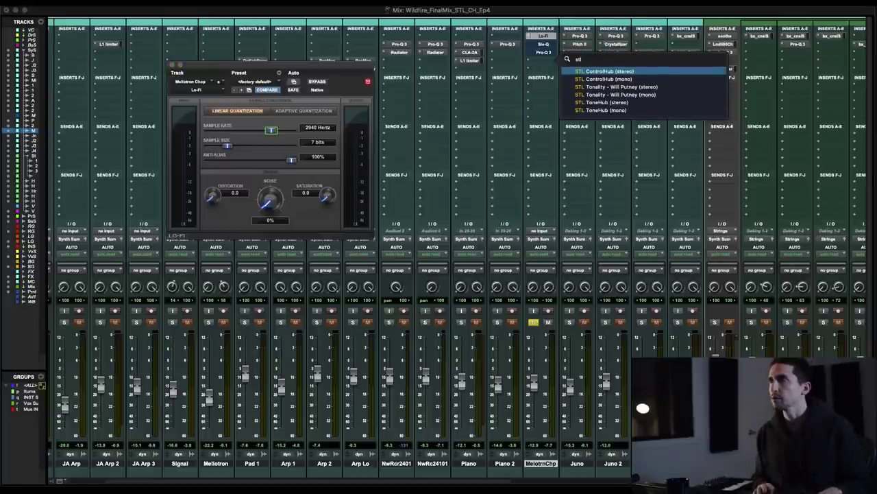
key(Escape)
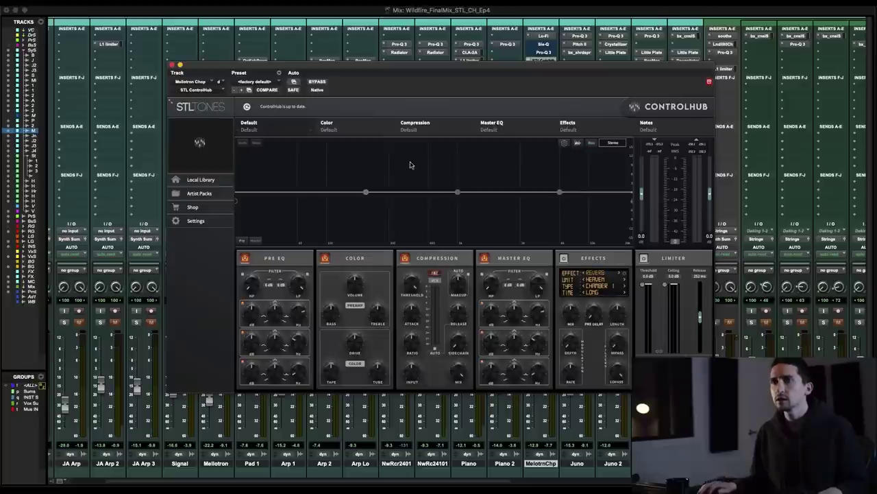
Load the Keyboards preset 01 High End Lift from the Destroyer artist pack in ControlHub.
click(199, 194)
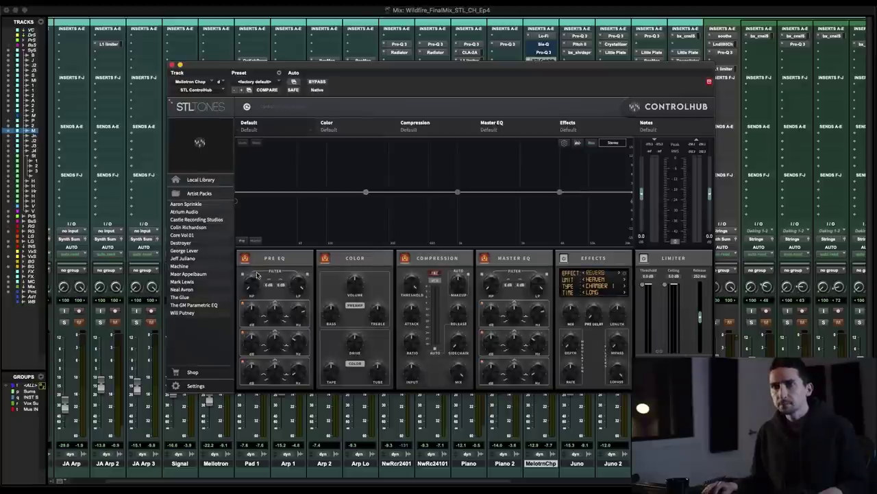
click(205, 244)
mouse_move(277, 275)
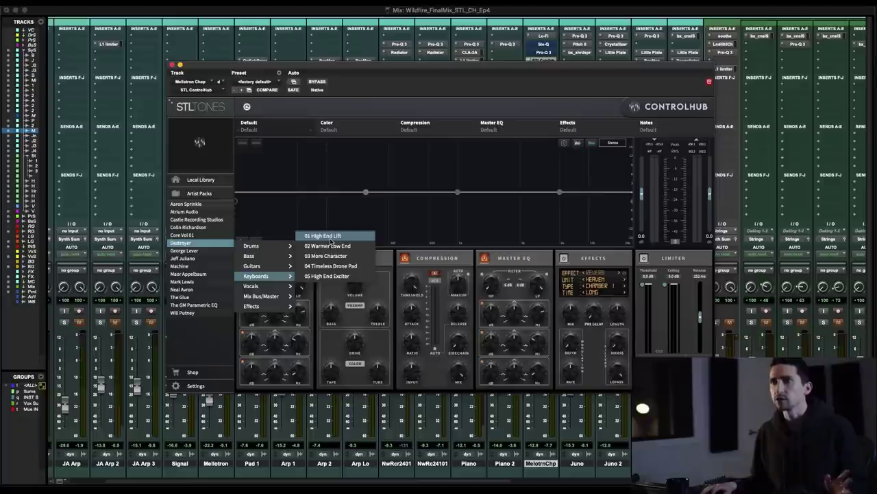
click(332, 237)
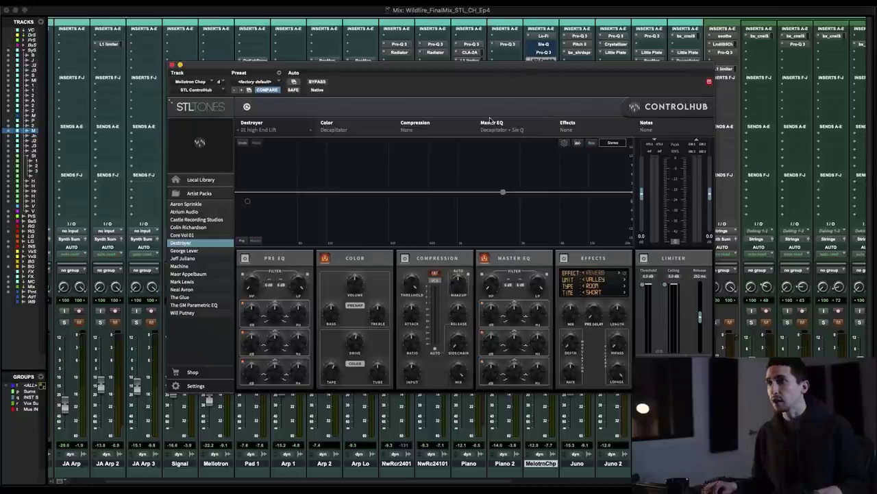
Audition the other Destroyer keyboard presets on the Mellotron Chop and choose 02 Warmer Low End.
drag(440, 65, 414, 53)
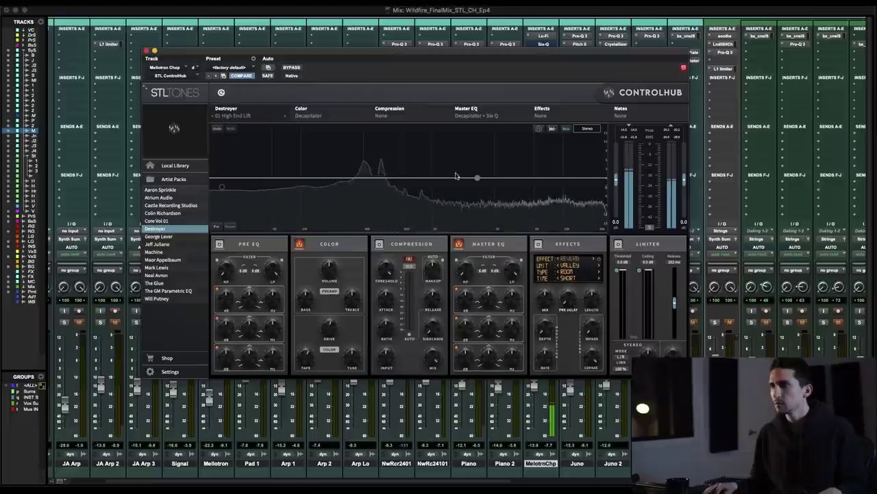
click(283, 116)
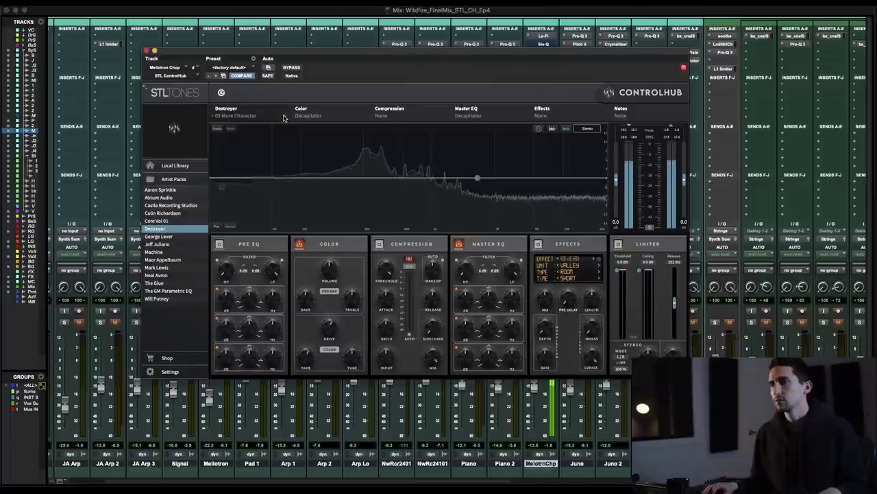
click(283, 116)
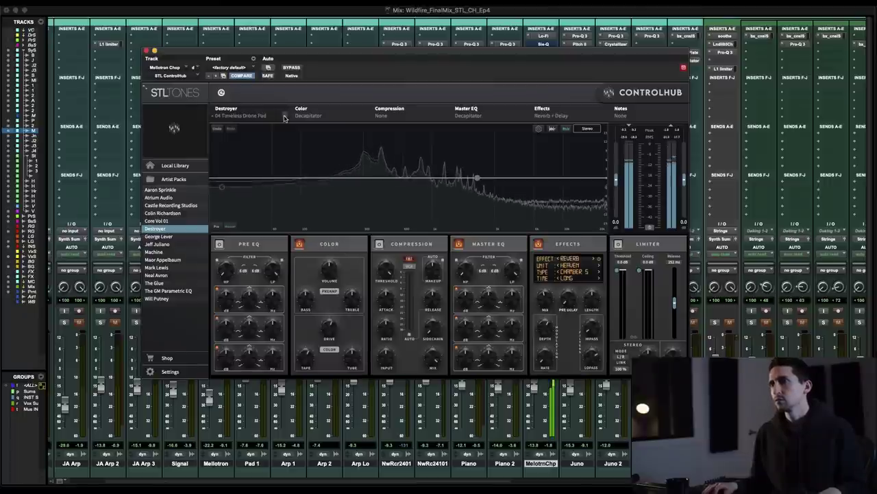
click(283, 116)
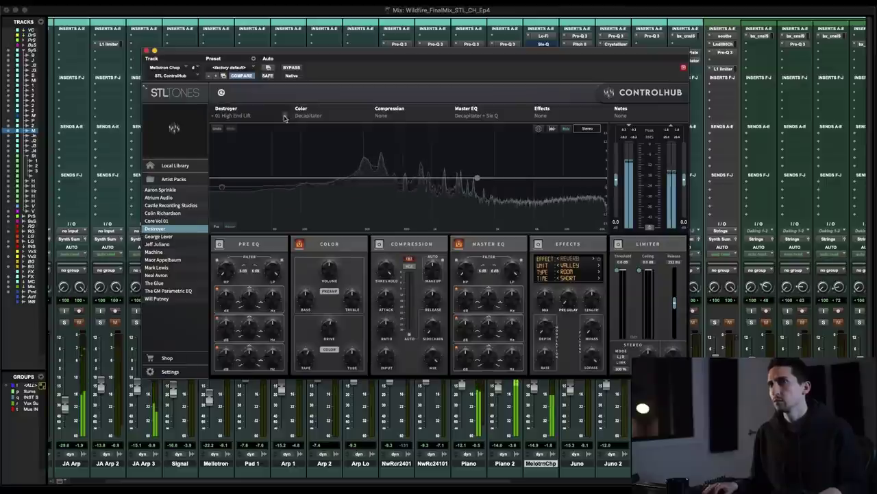
click(283, 117)
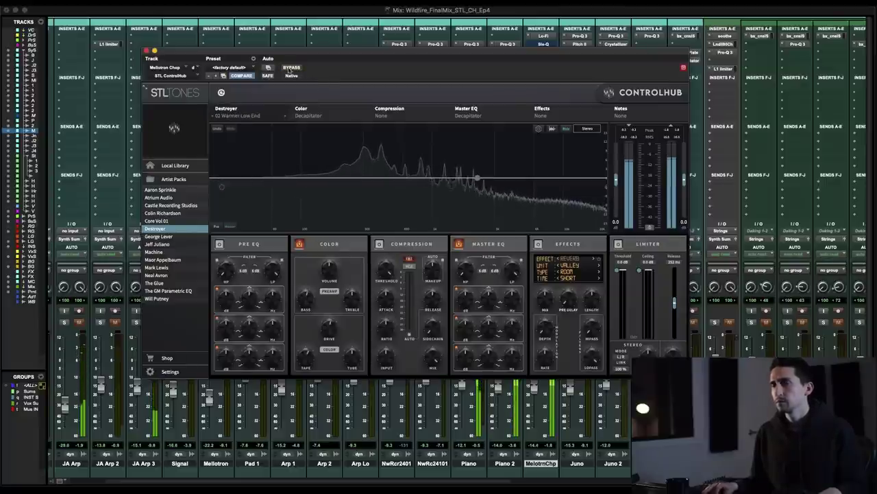
Enable ControlHub's Pre EQ and shape 24 dB high-pass and low-pass filters that narrow the Mellotron Chop to its midrange.
click(255, 270)
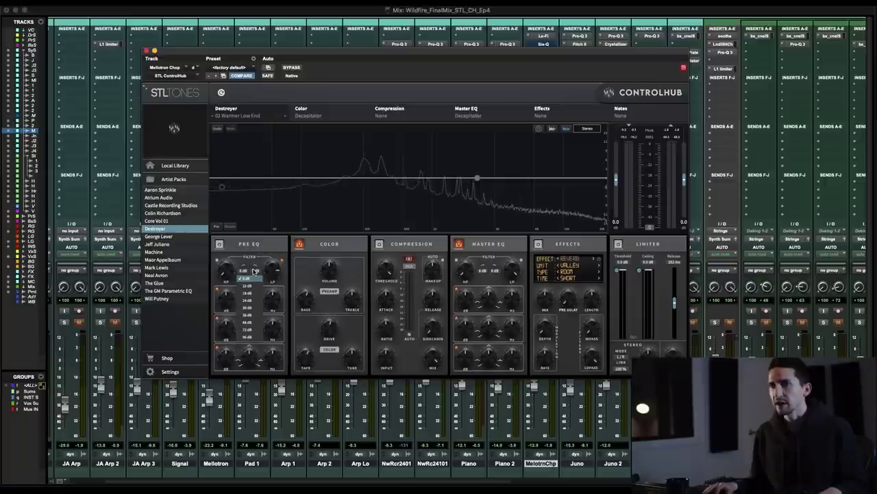
click(261, 301)
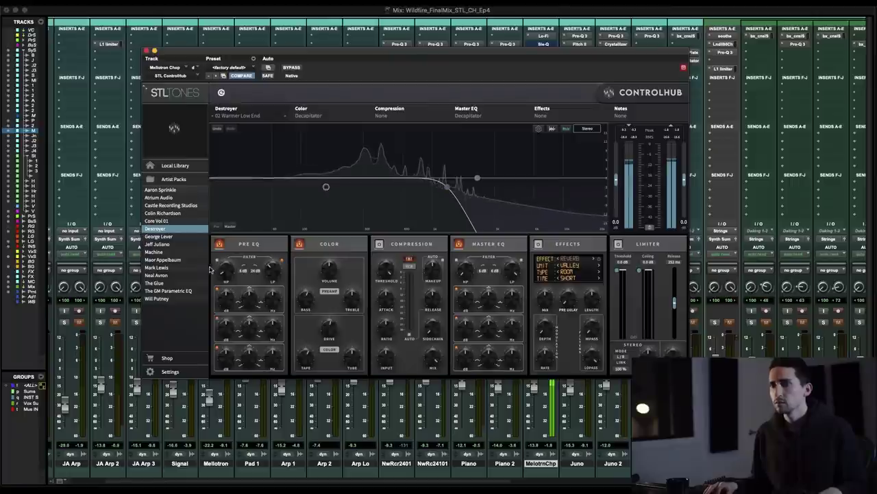
drag(225, 269, 228, 261)
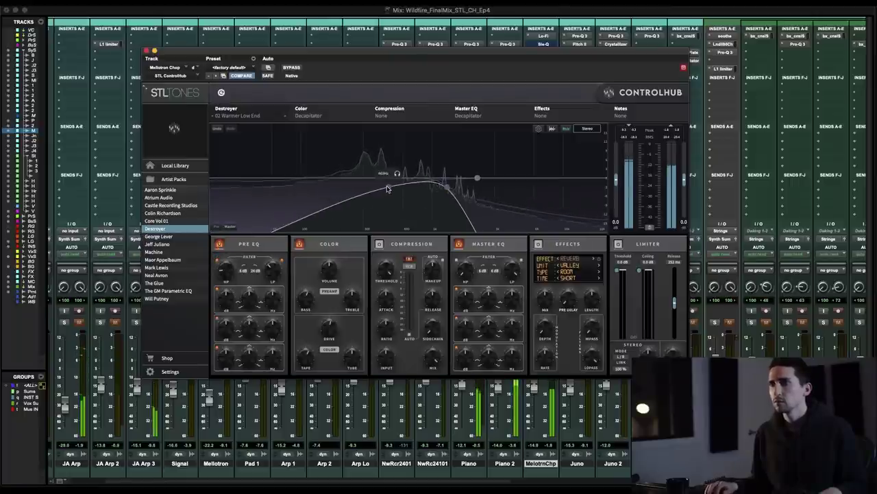
drag(388, 184, 363, 188)
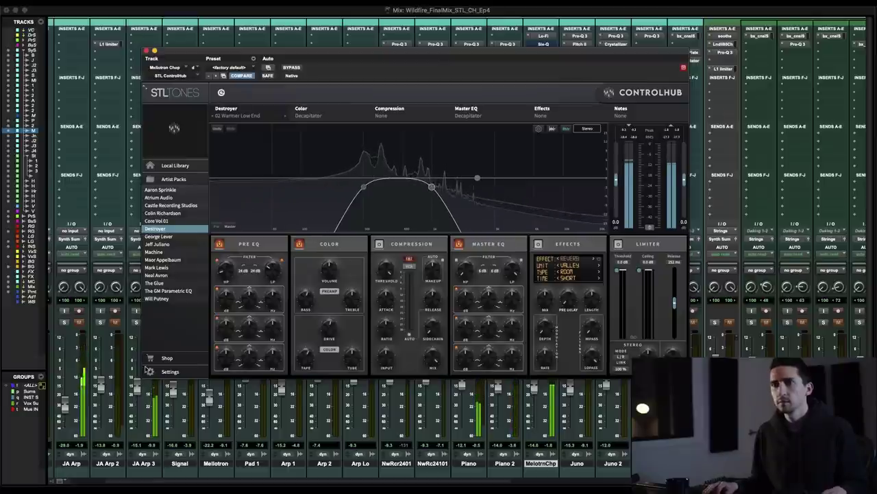
Close ControlHub on the Mellotron Chop and view the intro and start of verse 1 in the Edit window.
click(130, 322)
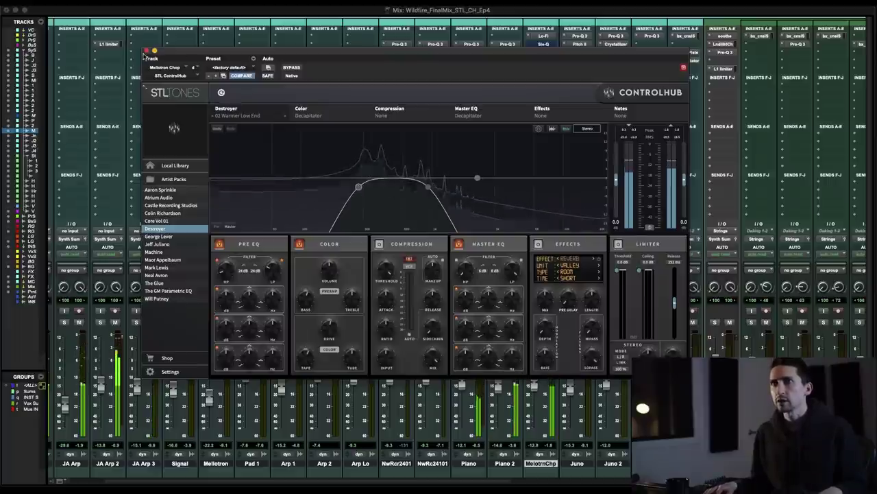
click(146, 51)
key(super+equal)
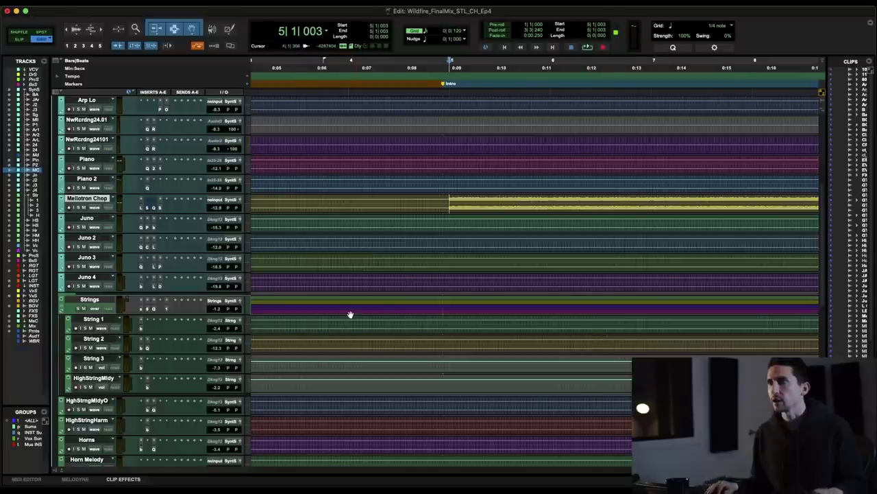
key(super+bracketleft)
key(super+bracketleft)
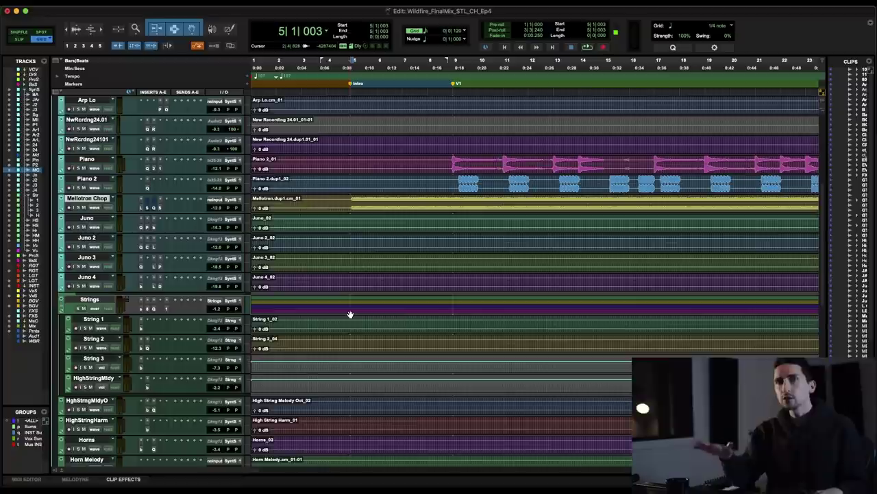
scroll(349, 314, up, 1)
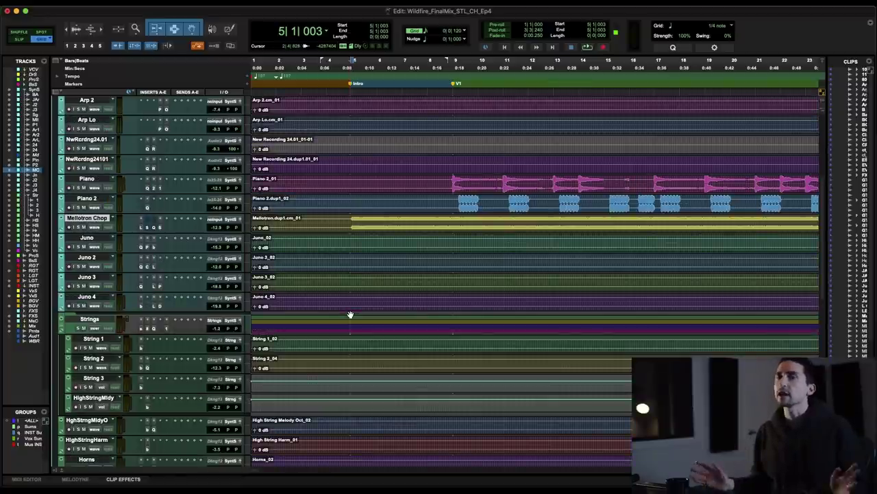
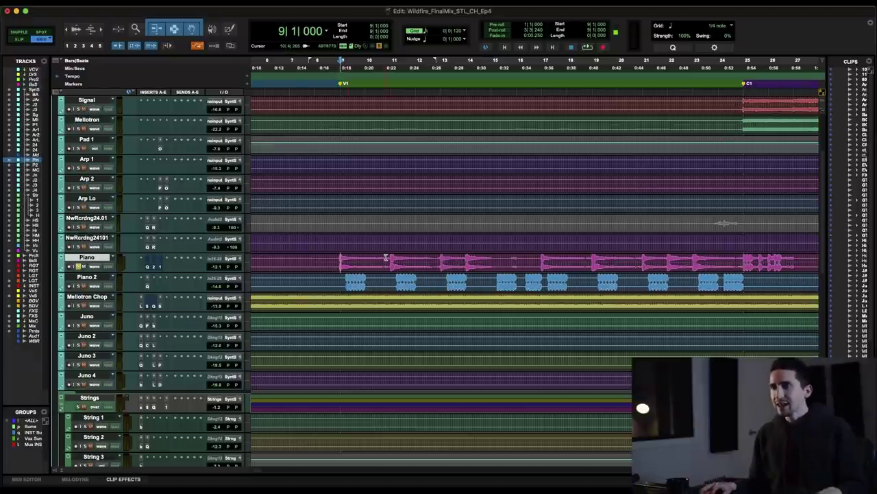
Highlight short passages between the hits on the Piano track in verse 1, including the one just after 18|3.
drag(386, 258, 396, 266)
drag(585, 261, 594, 263)
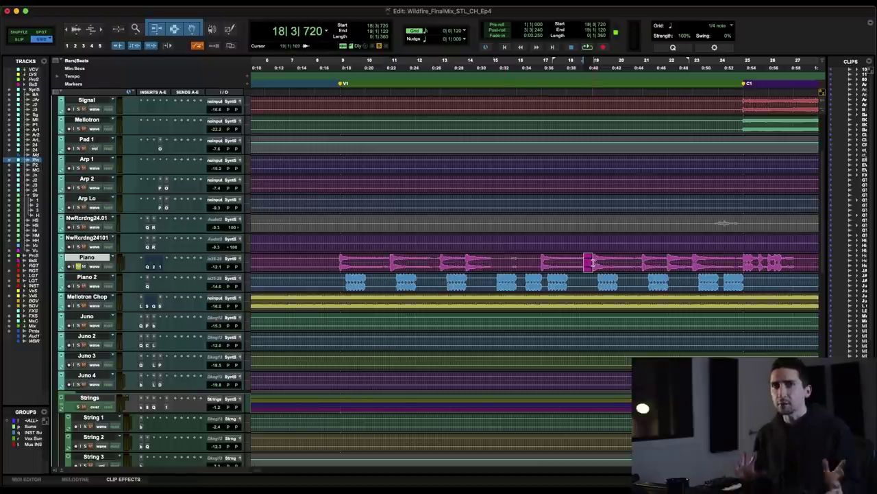
scroll(594, 263, right, 5)
drag(452, 263, 463, 263)
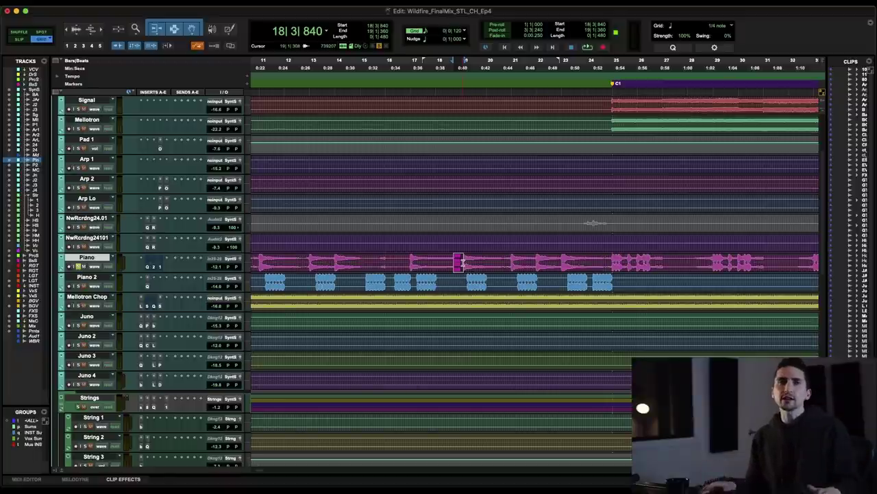
scroll(463, 263, left, 3)
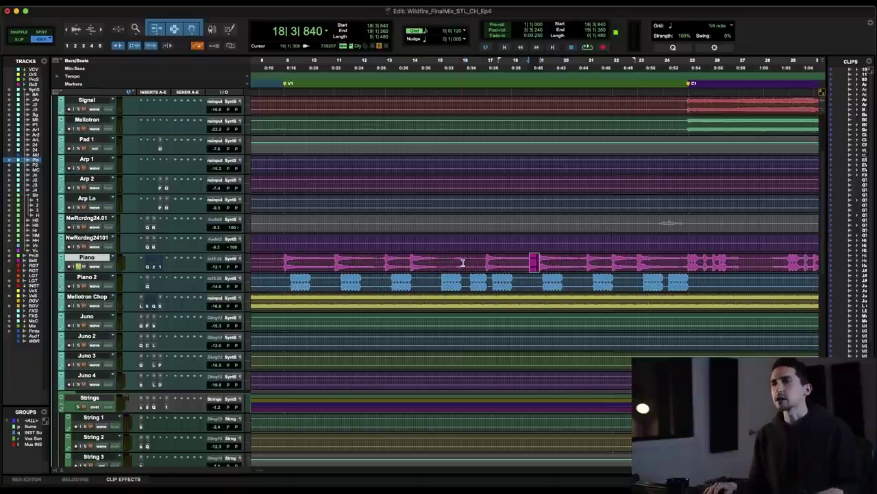
Play the soloed Piano track from about bar 10 in verse 1 and stop playback.
click(320, 261)
key(space)
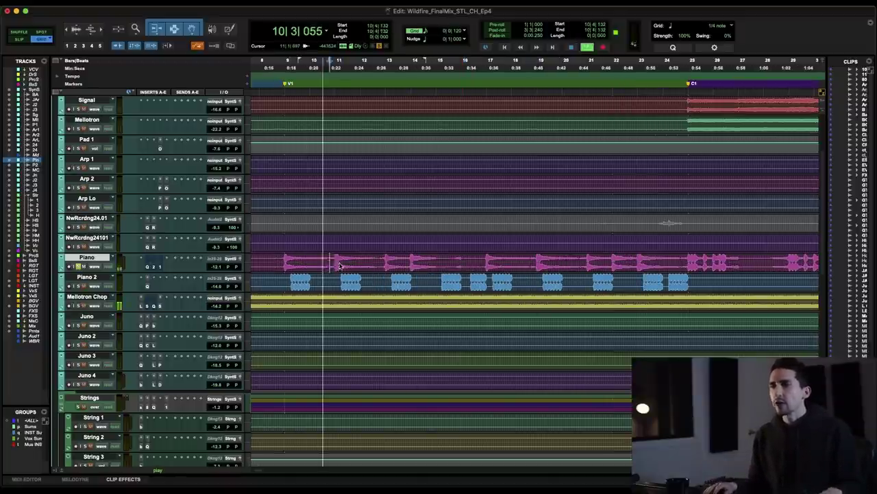
key(space)
key(space)
key(space)
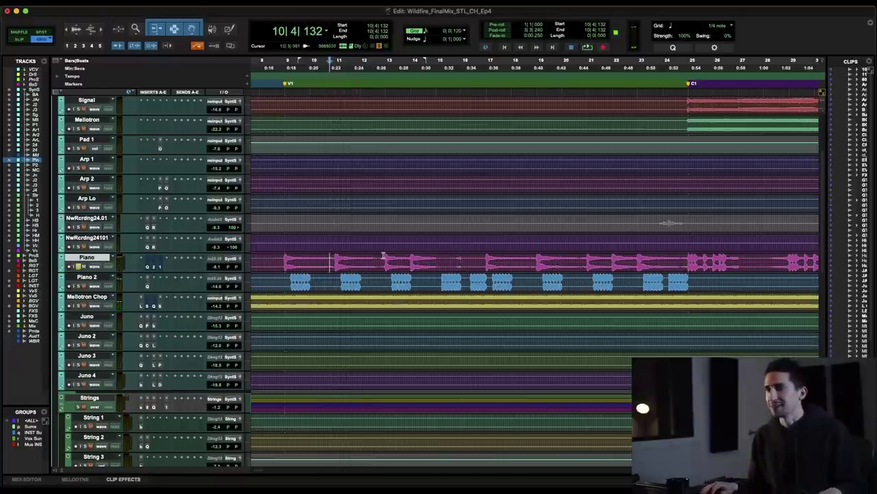
Open the Piano track's Pro-Q 3 from the Mix window and compare the piano with the EQ active and bypassed during playback.
key(super+equal)
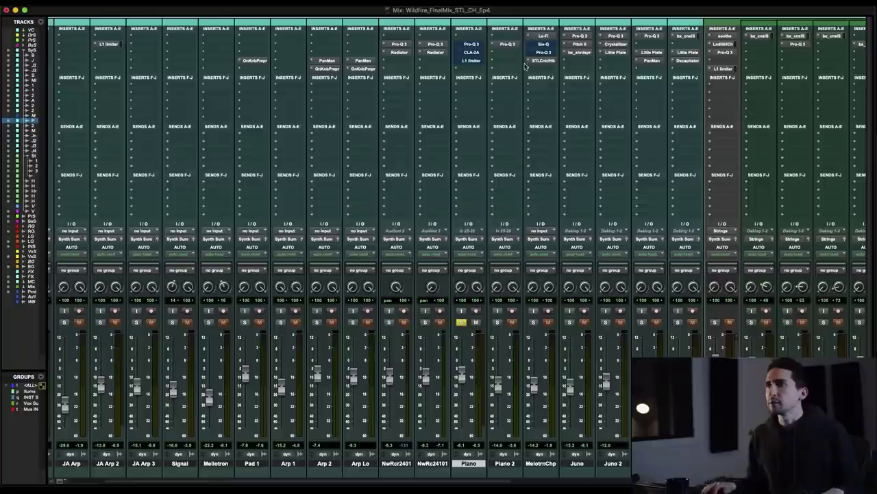
click(472, 43)
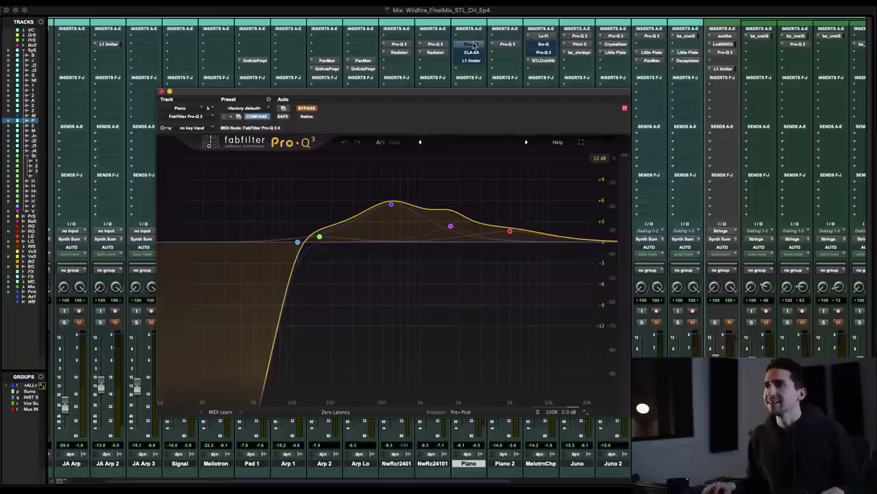
key(space)
click(307, 107)
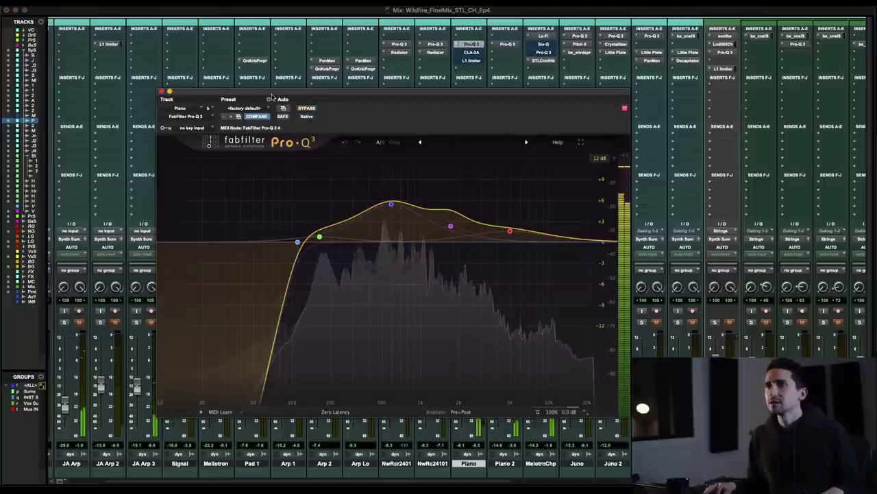
click(306, 108)
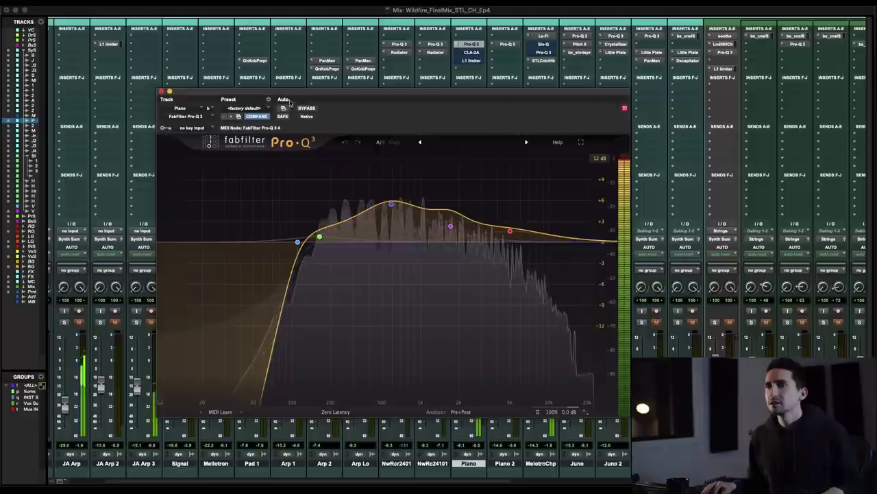
Insert STL ControlHub on the Piano track in the slot after the bypassed L1 limiter.
click(471, 61)
click(479, 60)
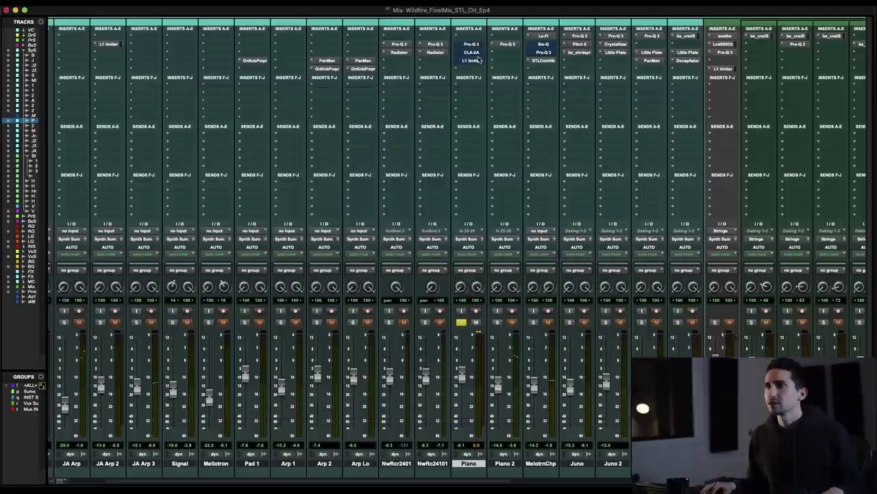
click(471, 68)
click(500, 68)
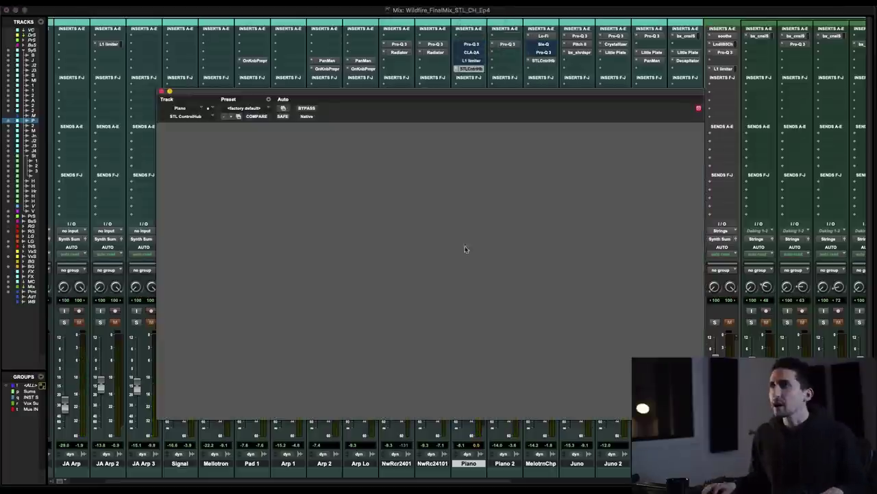
Load the Guitars preset 01 Rhythm from the Colin Richardson artist pack in the Piano's ControlHub and play the track.
click(191, 220)
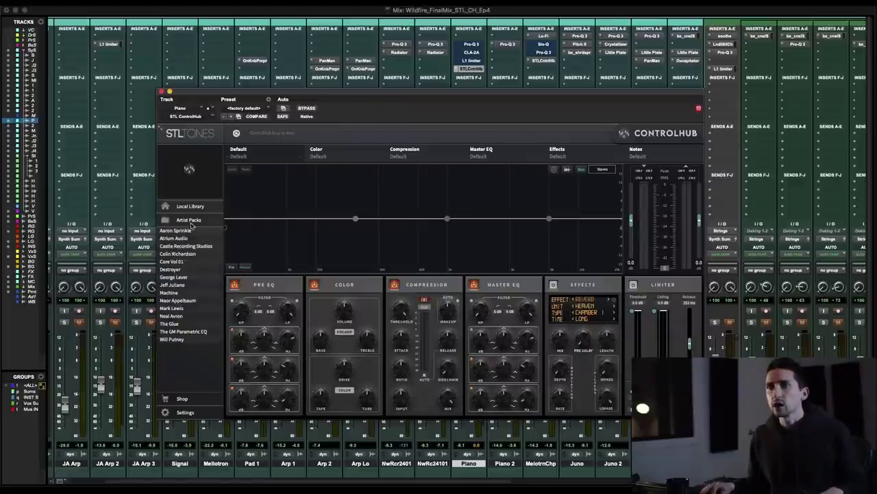
click(189, 255)
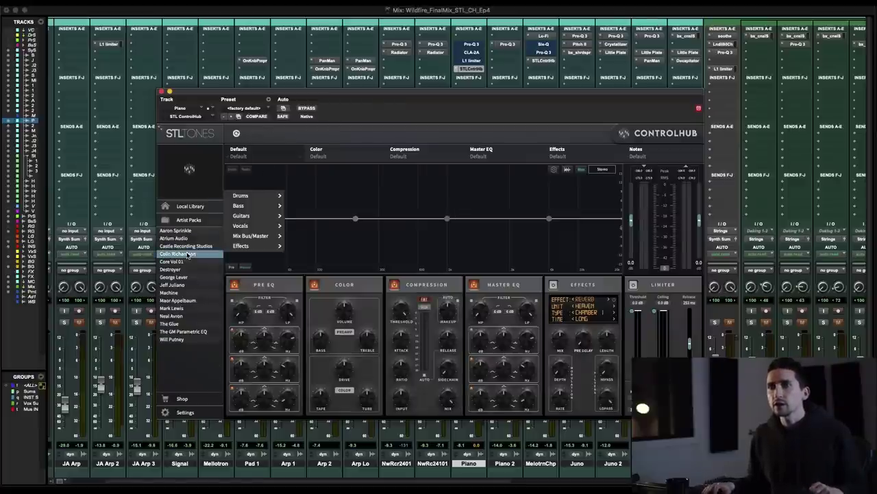
mouse_move(273, 217)
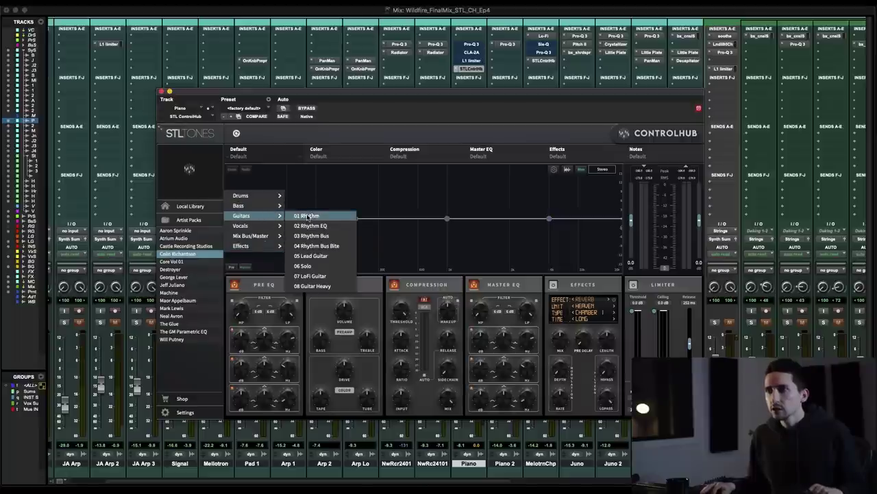
click(306, 215)
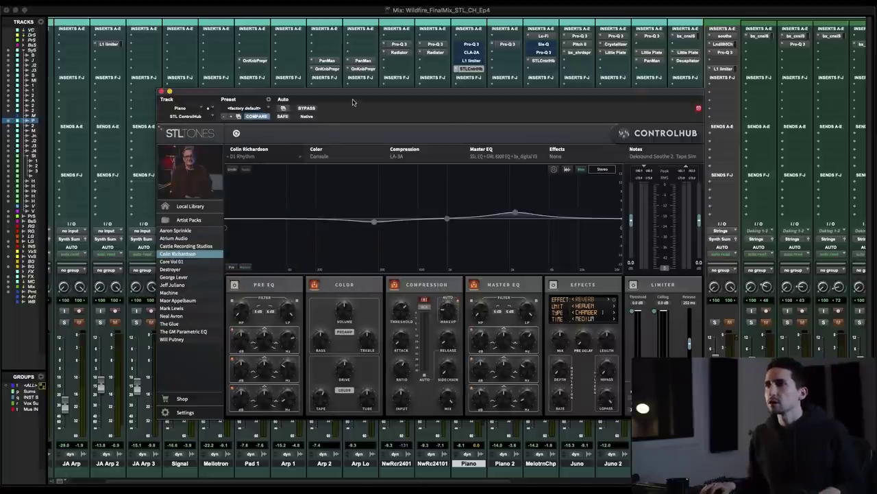
drag(353, 103, 373, 138)
key(space)
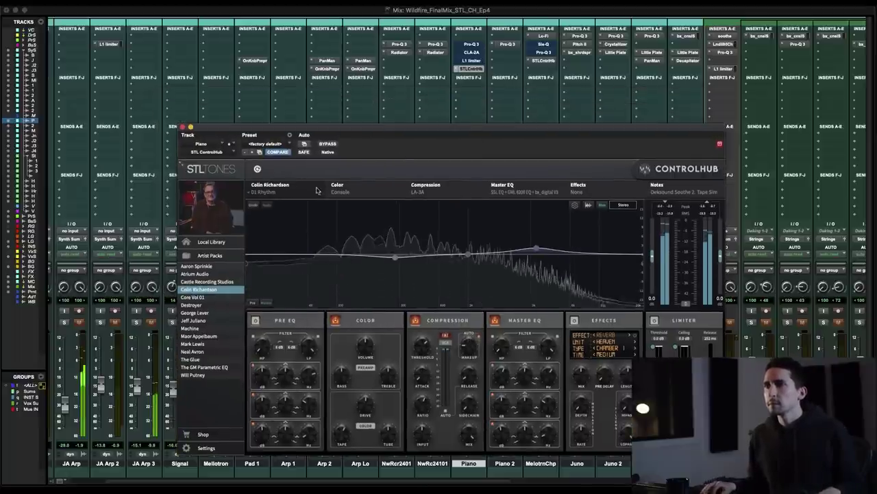
Select the Piano phrase at the start of chorus C1 in the Edit window and play it with ControlHub in view.
key(super+equal)
key(super+equal)
drag(417, 122, 416, 186)
key(super+equal)
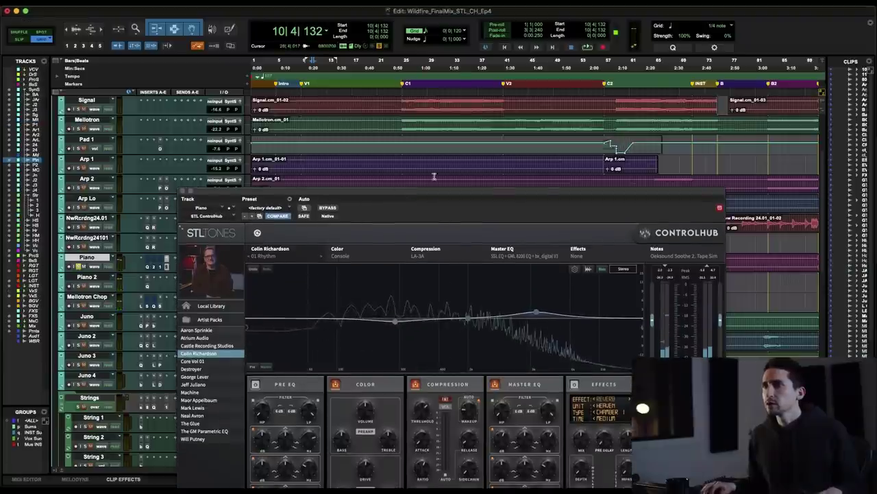
scroll(478, 154, down, 5)
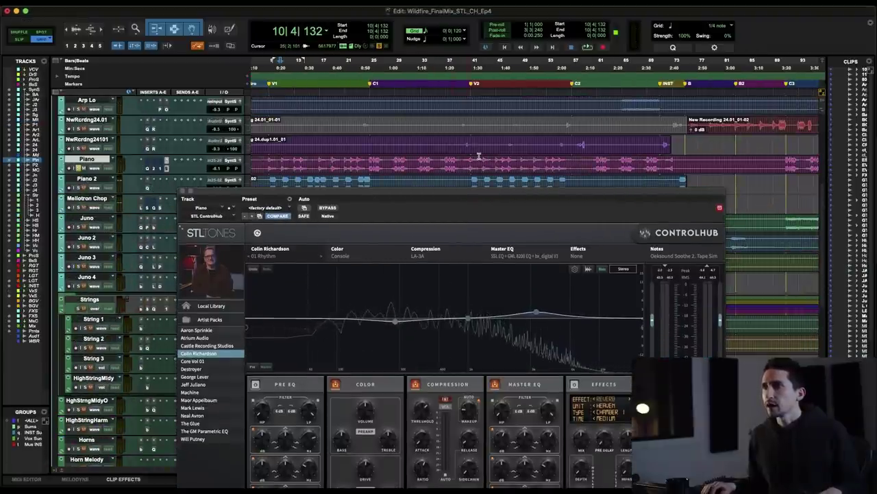
click(371, 165)
key(alt+f)
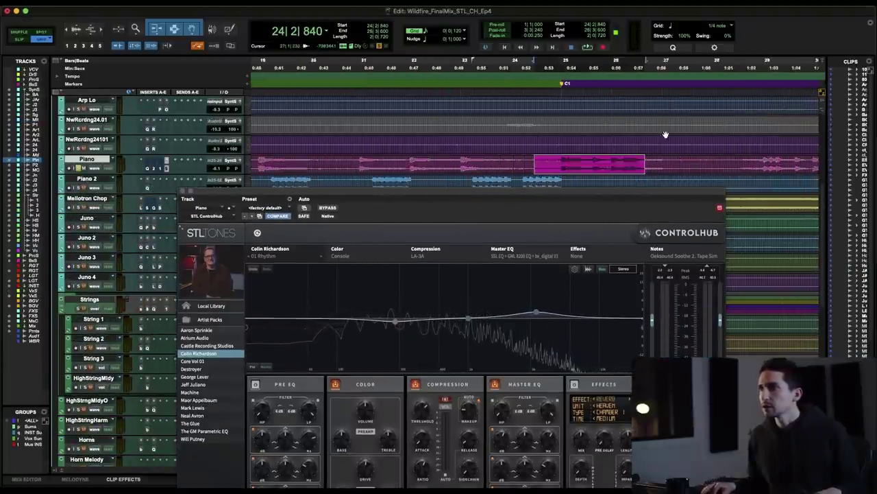
key(space)
drag(664, 186, 658, 77)
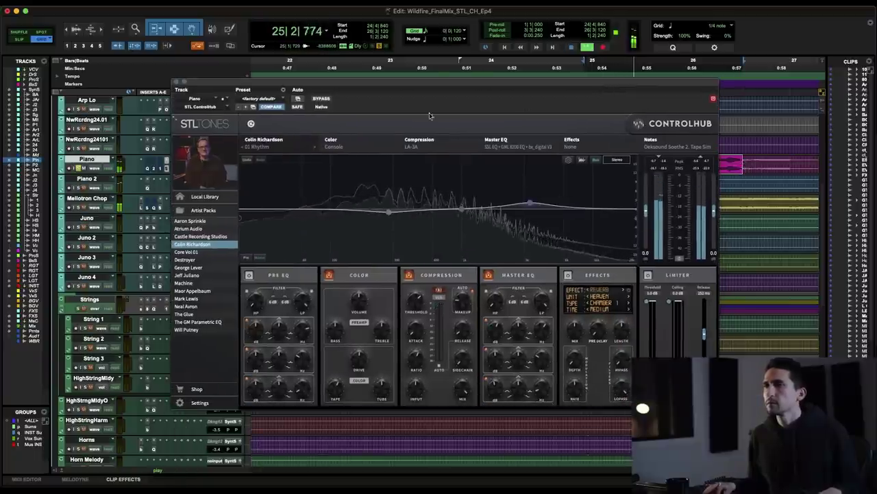
Compare the piano with ControlHub bypassed, audition the other Colin Richardson guitar presets and choose 02 Rhythm EQ.
click(322, 98)
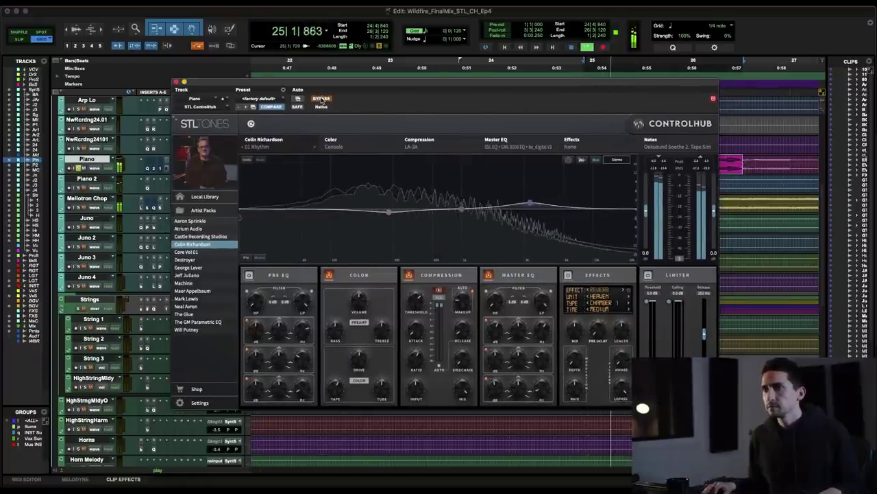
click(312, 148)
click(314, 150)
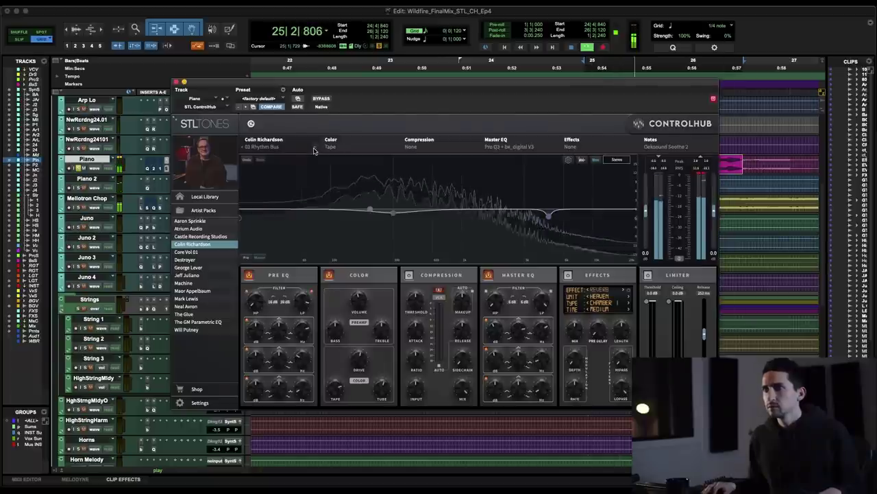
click(314, 150)
click(314, 150)
click(314, 151)
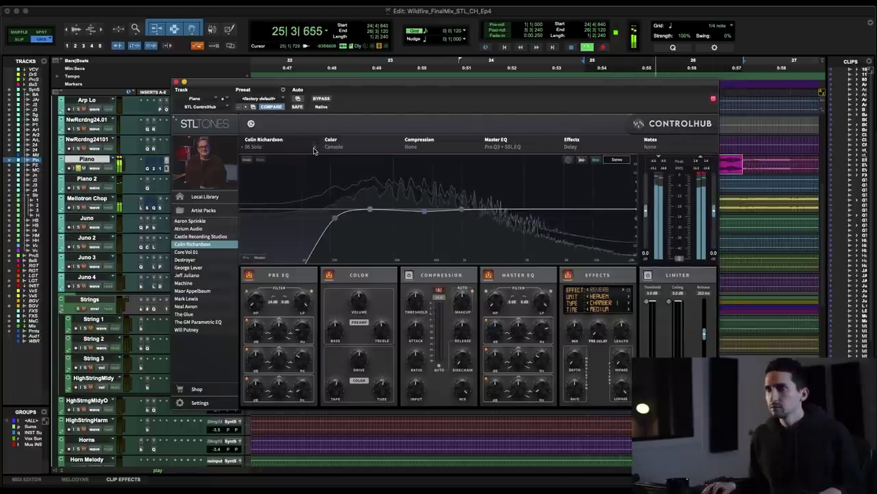
click(314, 151)
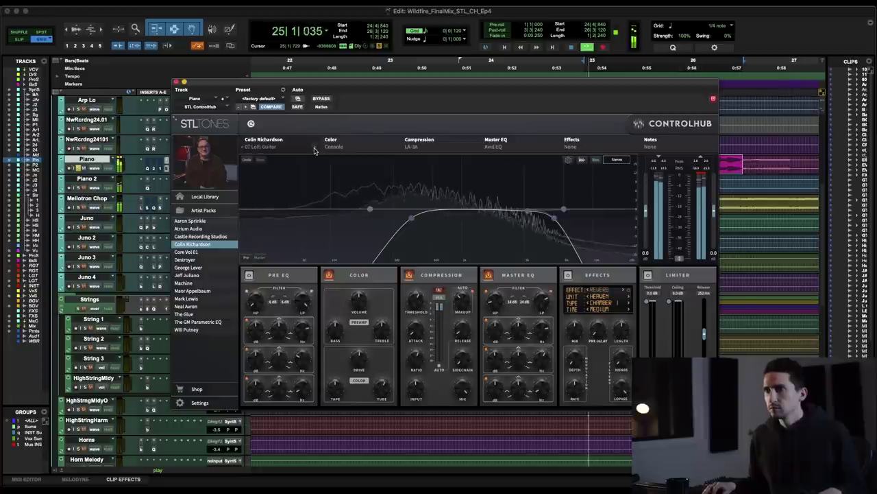
click(314, 150)
click(314, 150)
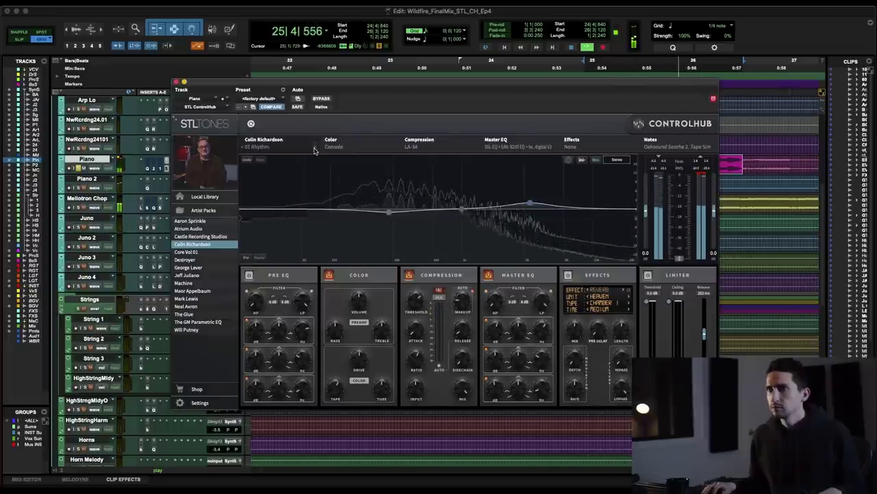
click(314, 150)
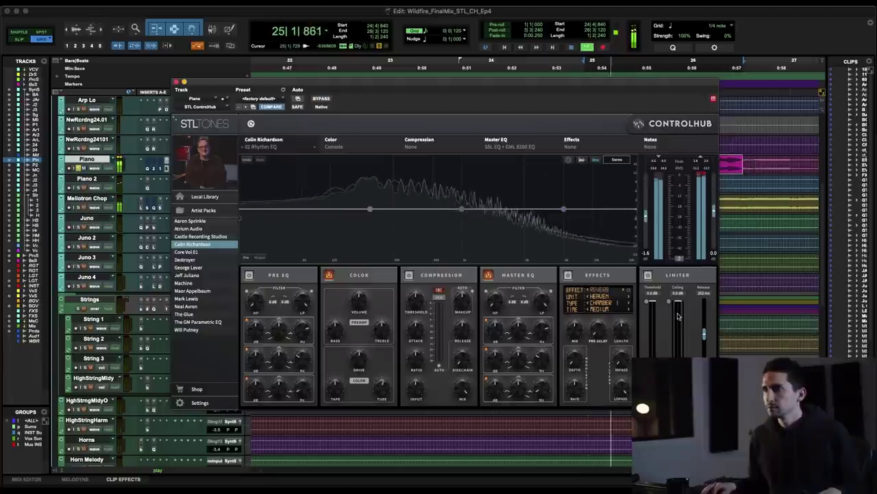
Enable ControlHub's limiter with a -4.5 dB threshold and -3.7 dB ceiling, and bypass the plug-in to compare the piano sound.
click(647, 275)
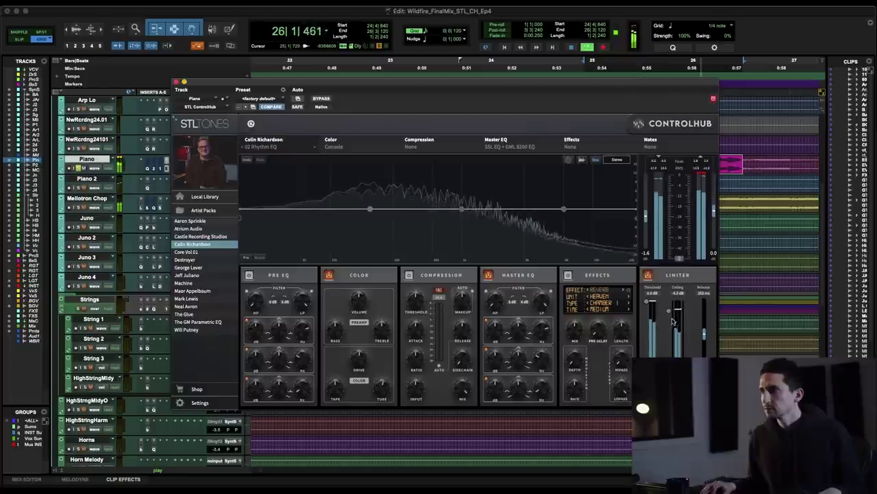
mouse_move(645, 305)
mouse_down()
mouse_move(645, 322)
mouse_move(651, 311)
mouse_up()
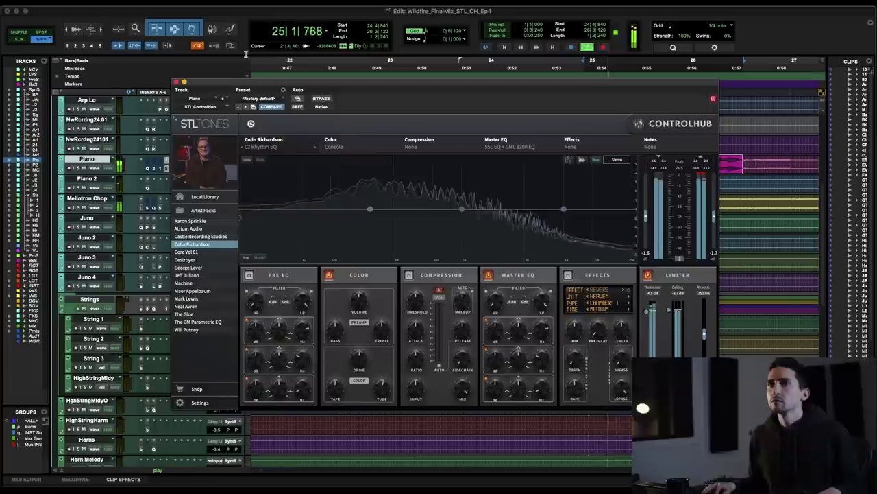
drag(236, 78, 336, 57)
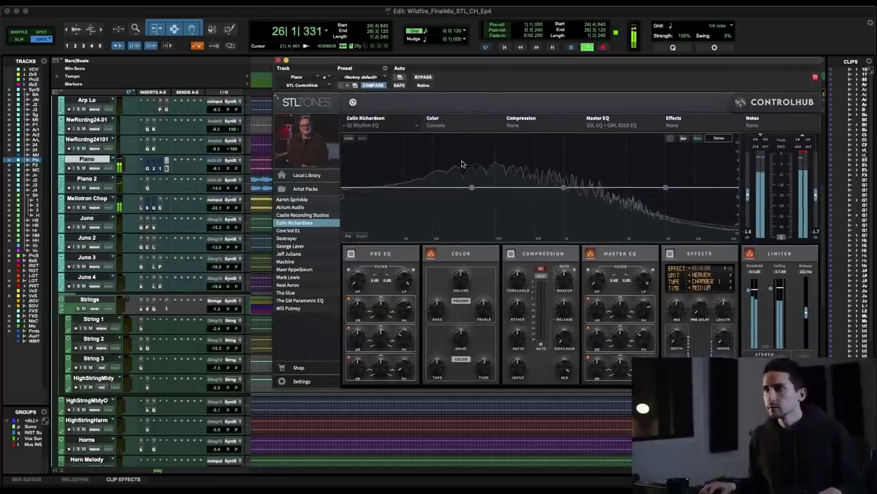
super+click(166, 169)
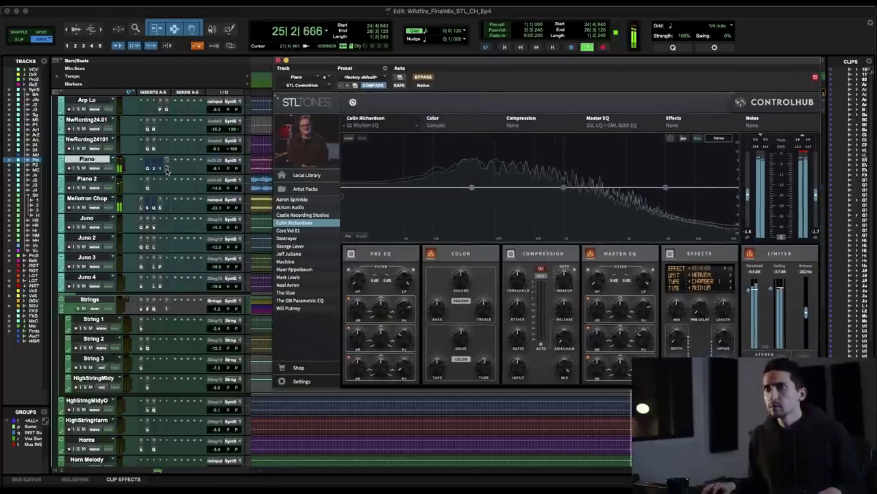
Play the Piano from just before verse V1 and compare its sound with ControlHub bypassed and active.
drag(459, 60, 591, 289)
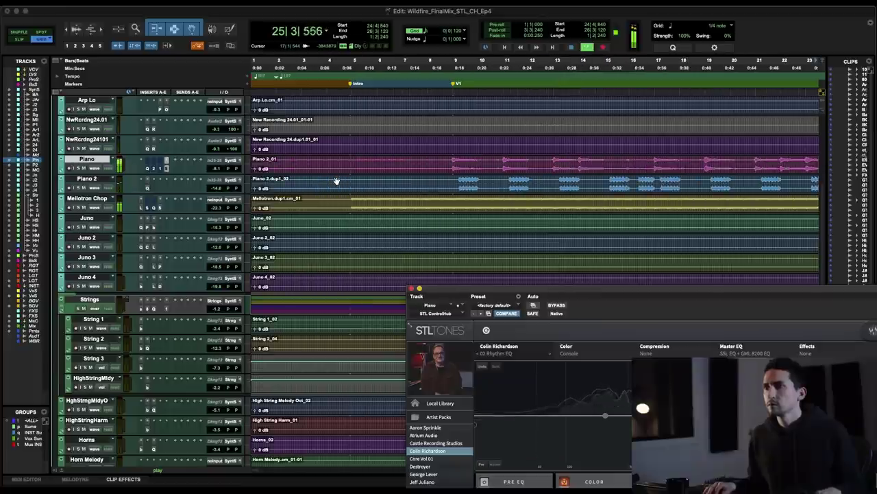
click(450, 162)
key(space)
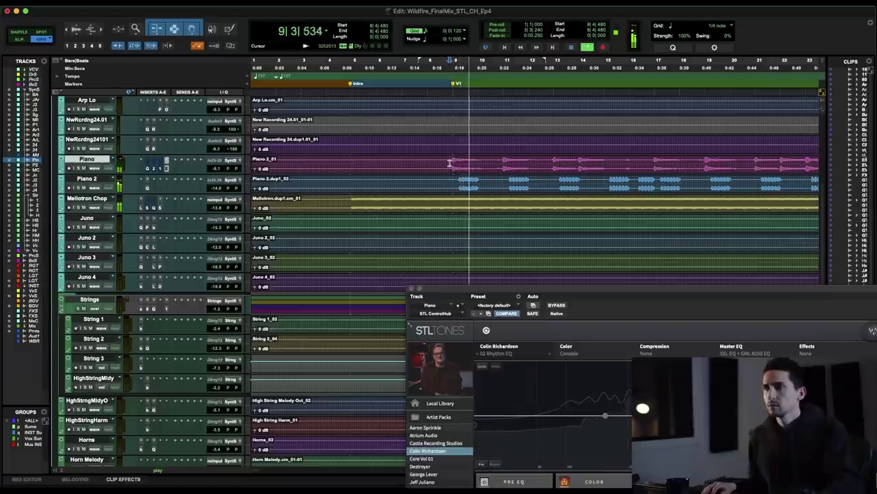
drag(506, 290, 216, 33)
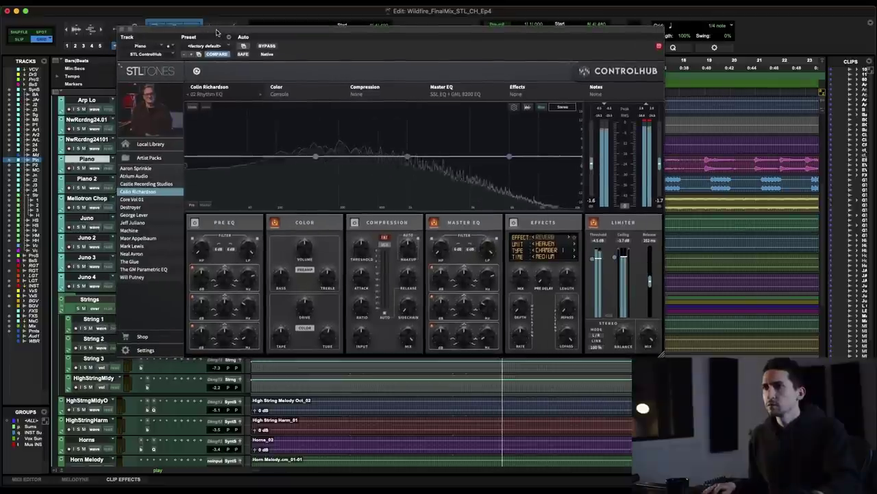
click(268, 47)
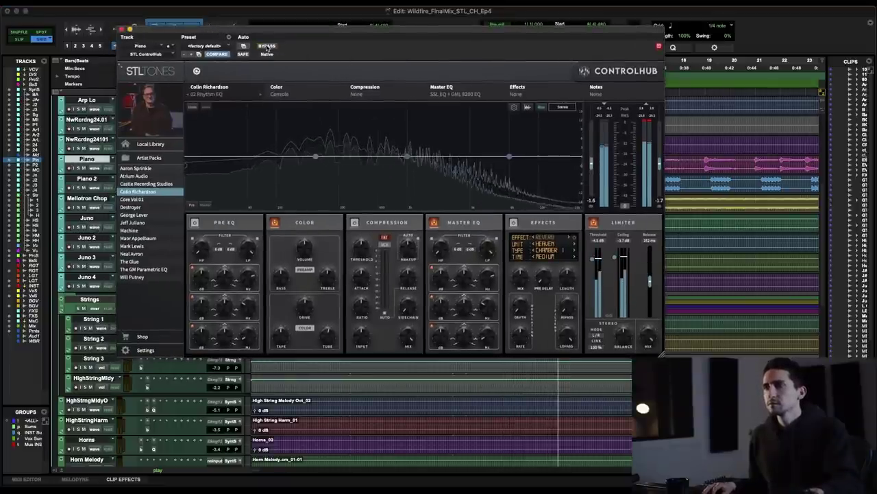
click(267, 46)
Boost the Piano's low mids and slightly cut its upper mids in ControlHub's master EQ, then close the plug-in.
drag(405, 160, 344, 148)
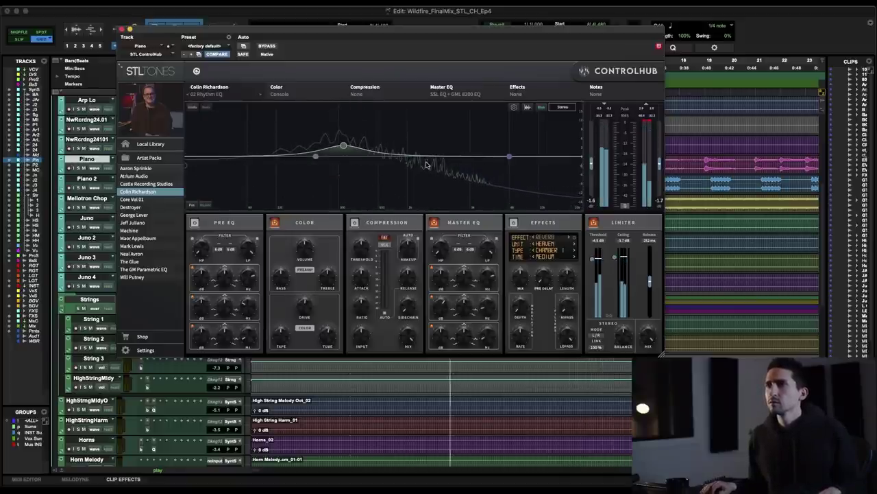
drag(511, 159, 481, 163)
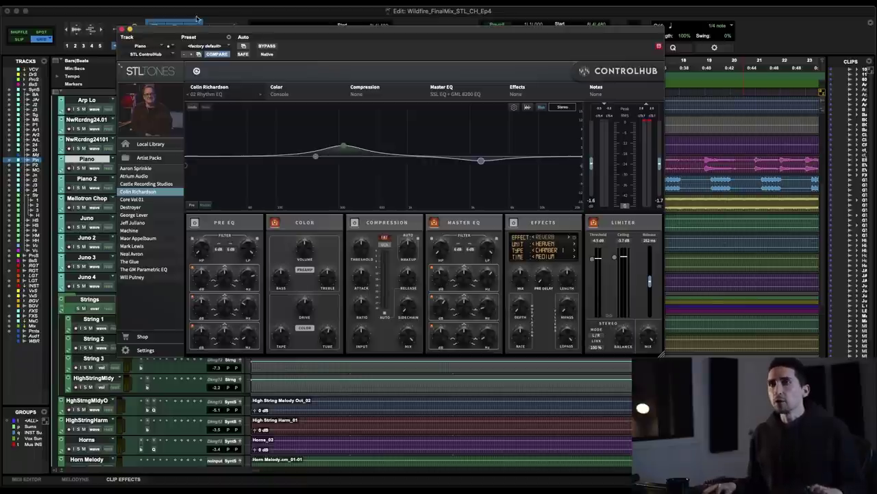
click(121, 30)
Solo the Piano 2 track and audition its first phrase in verse V1, starting at 9|2|001.
scroll(419, 205, up, 2)
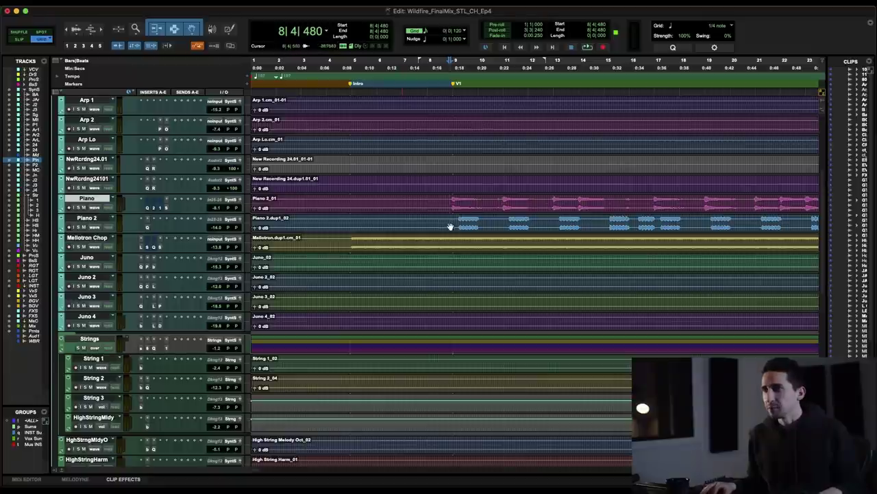
drag(459, 223, 527, 221)
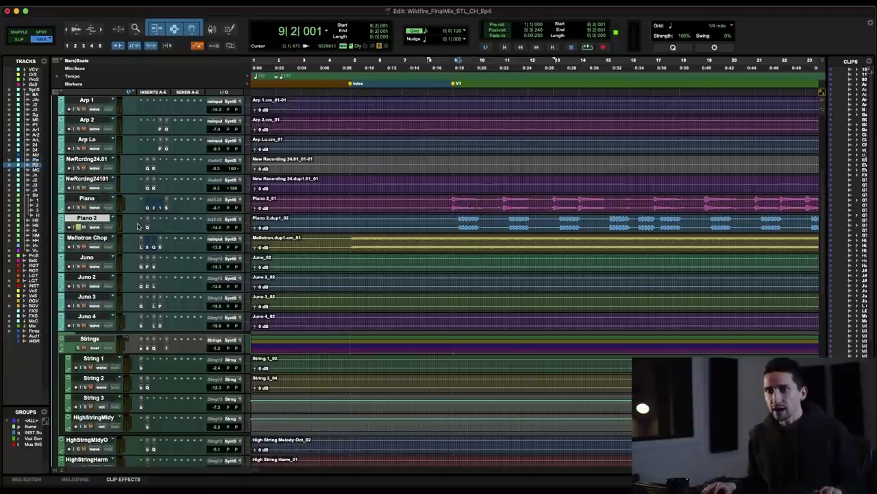
key(space)
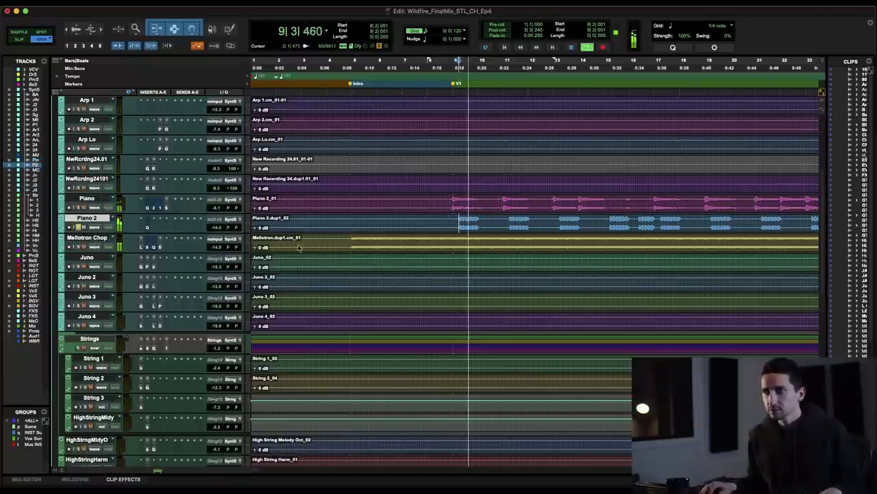
key(space)
key(super+bracketright)
key(super+bracketright)
key(super+bracketright)
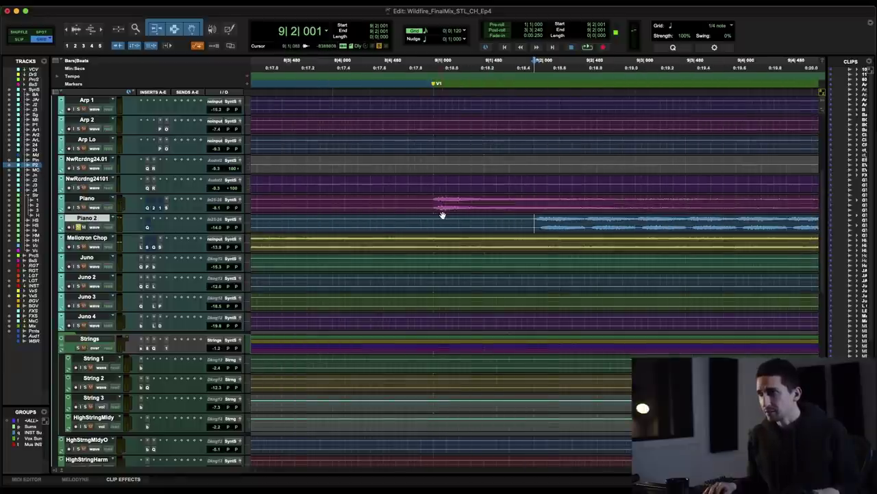
key(super+bracketright)
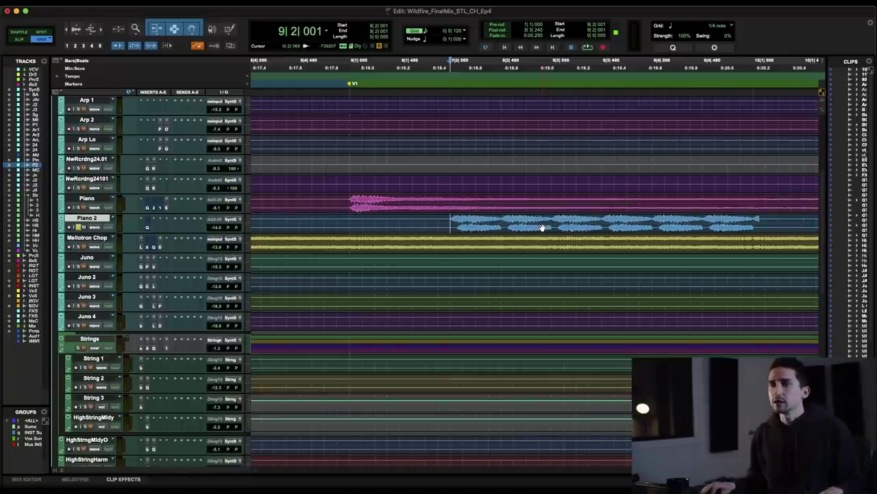
key(space)
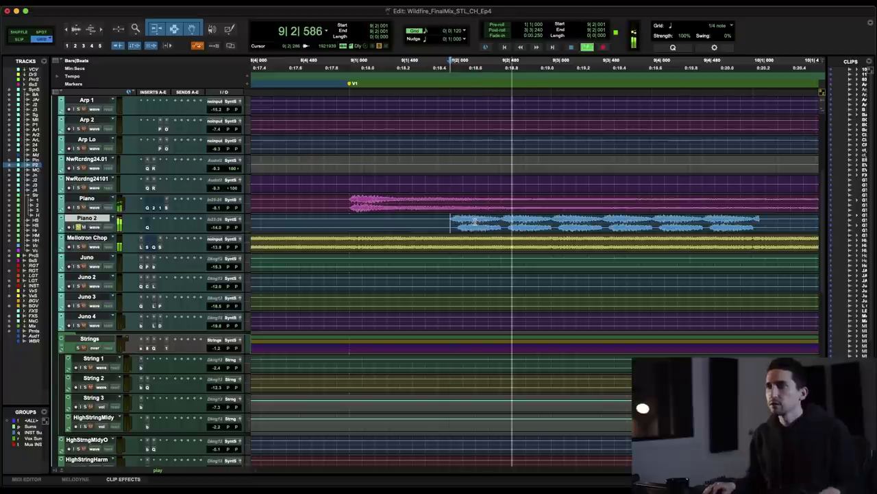
key(space)
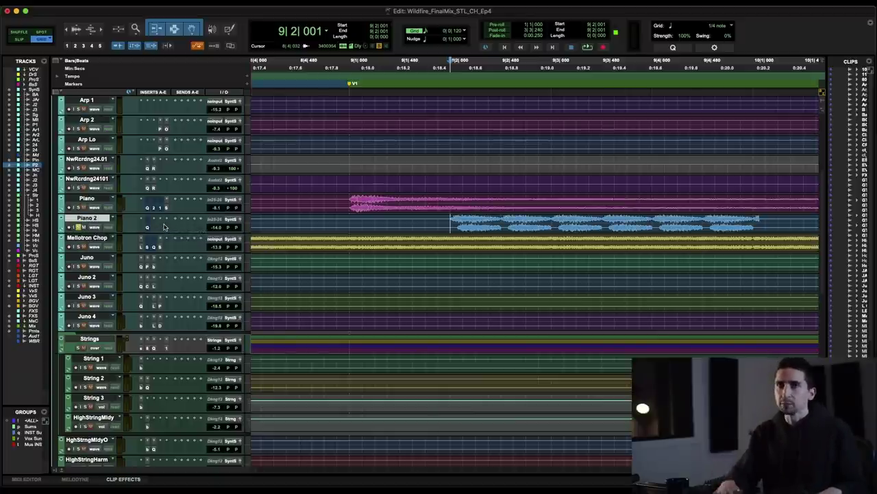
key(space)
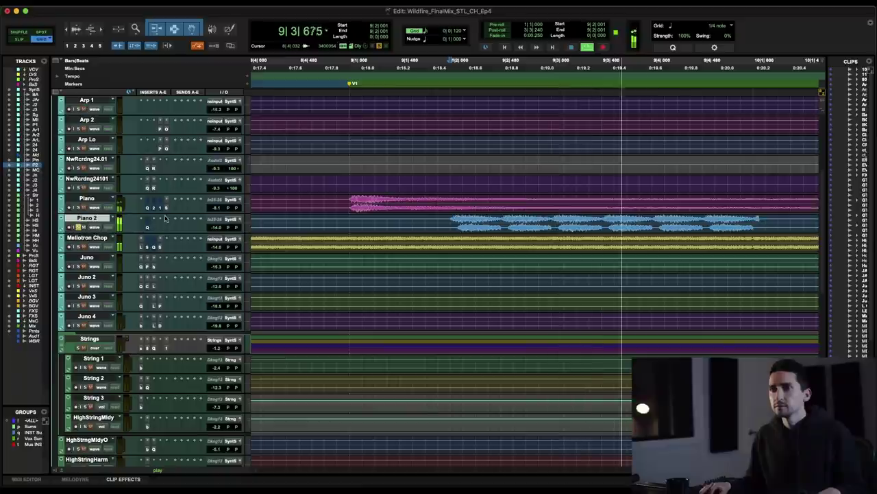
key(space)
Insert STL ControlHub on Piano 2 and load George Lever's Individual Models preset 12 Fatso Warmth On Max.
click(162, 224)
key(Escape)
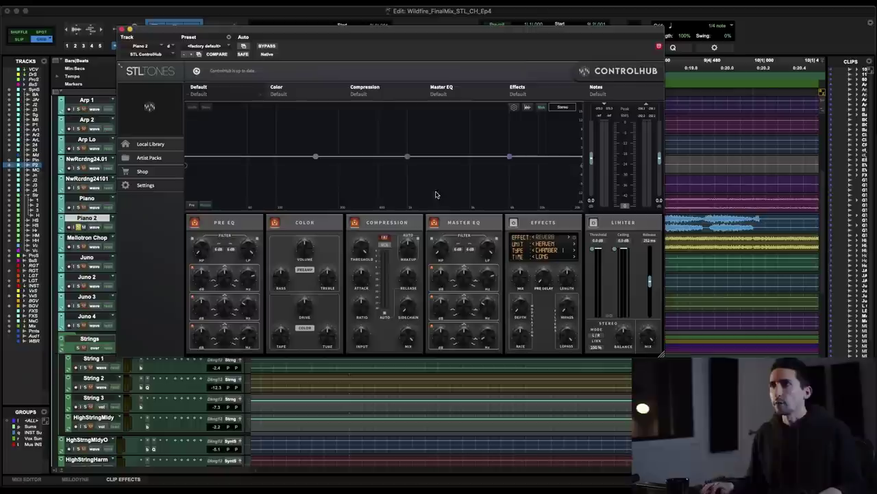
click(146, 159)
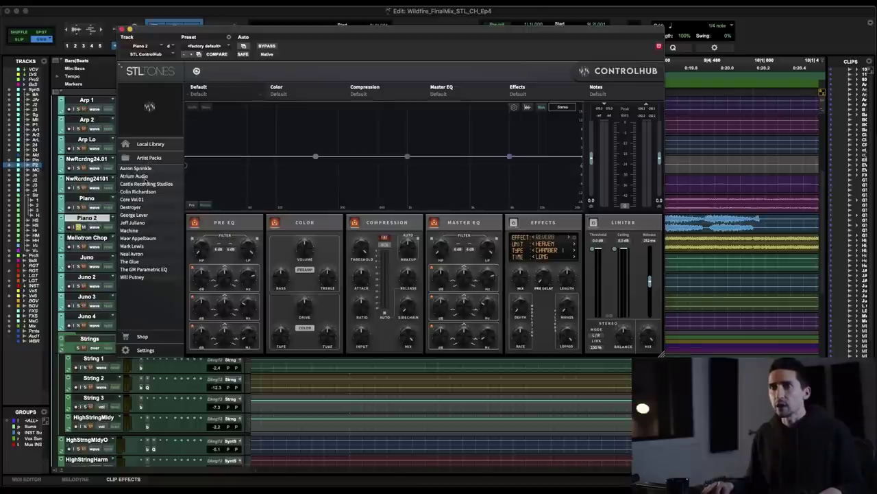
mouse_move(163, 215)
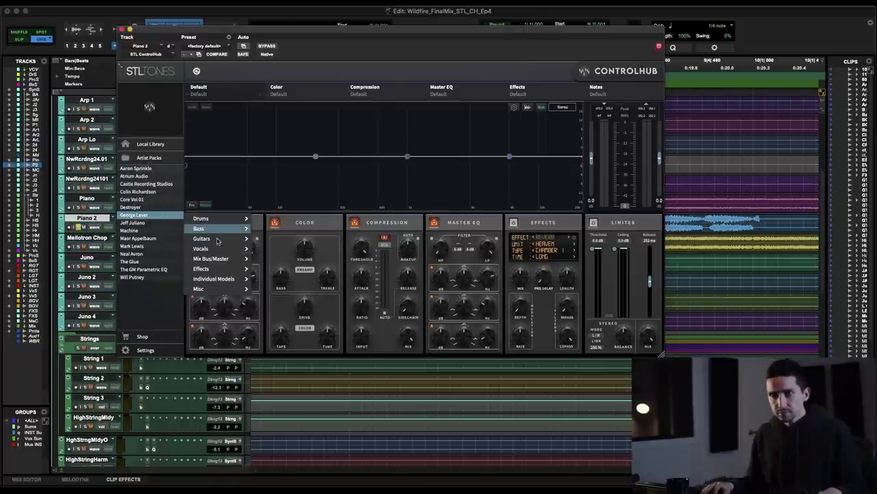
mouse_move(214, 279)
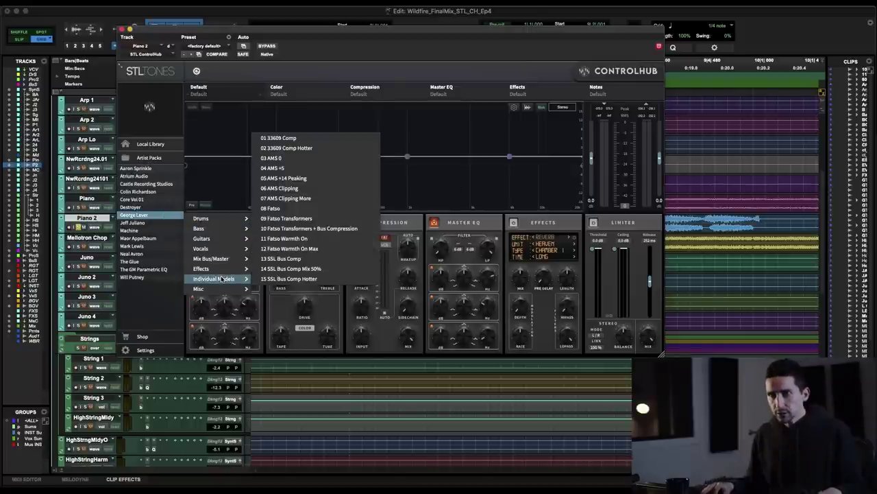
click(330, 249)
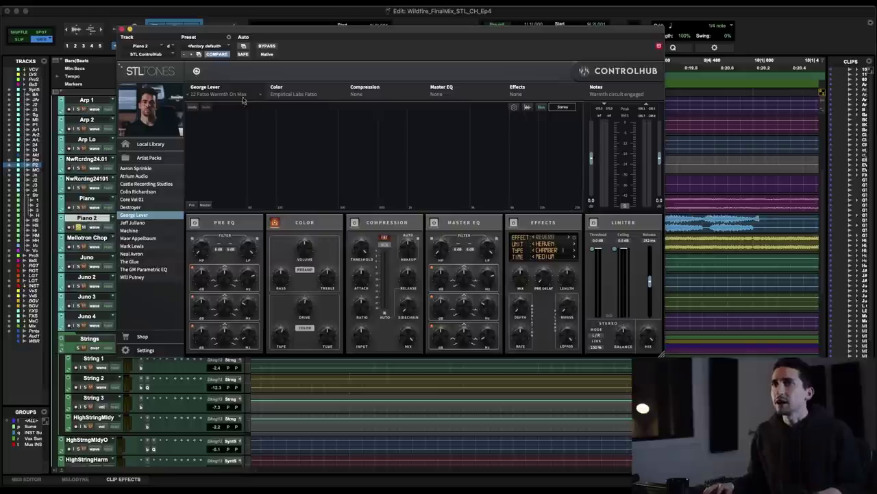
Play Piano 2 and compare its sound with ControlHub bypassed and active.
key(space)
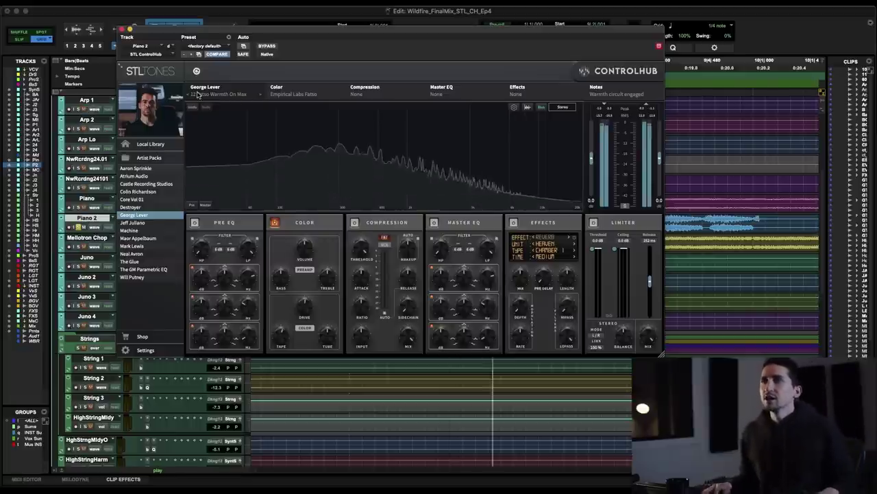
click(263, 46)
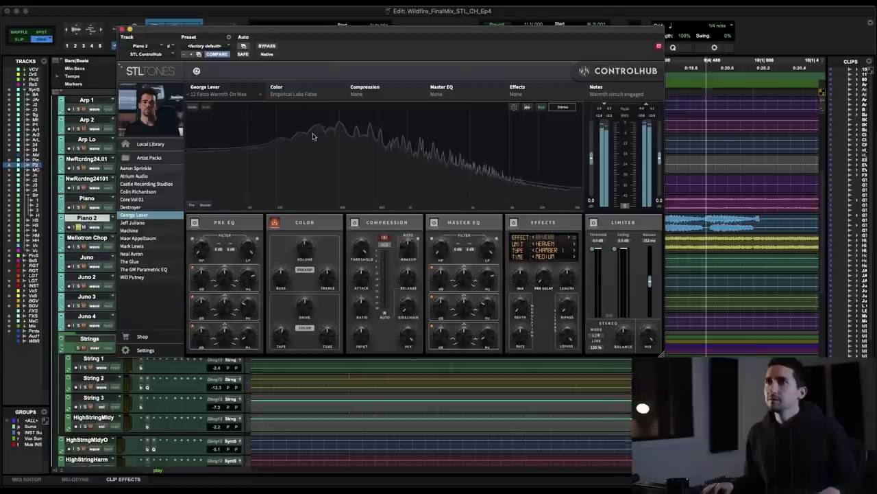
click(265, 46)
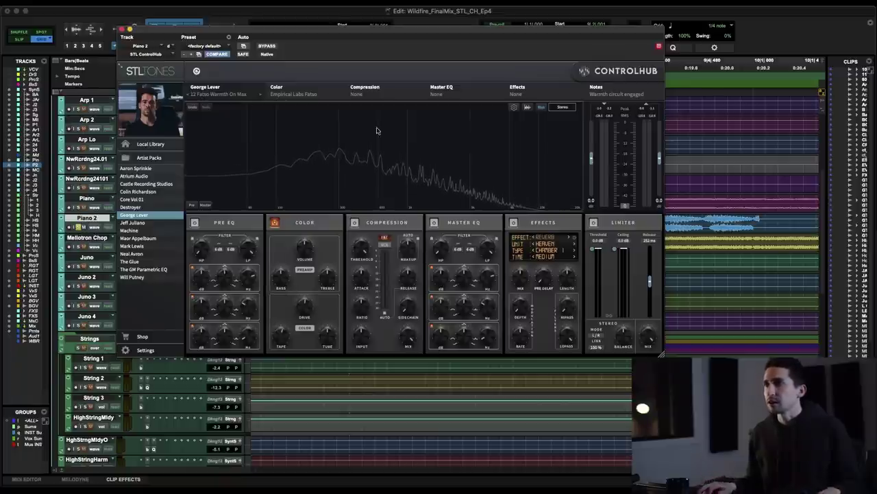
key(space)
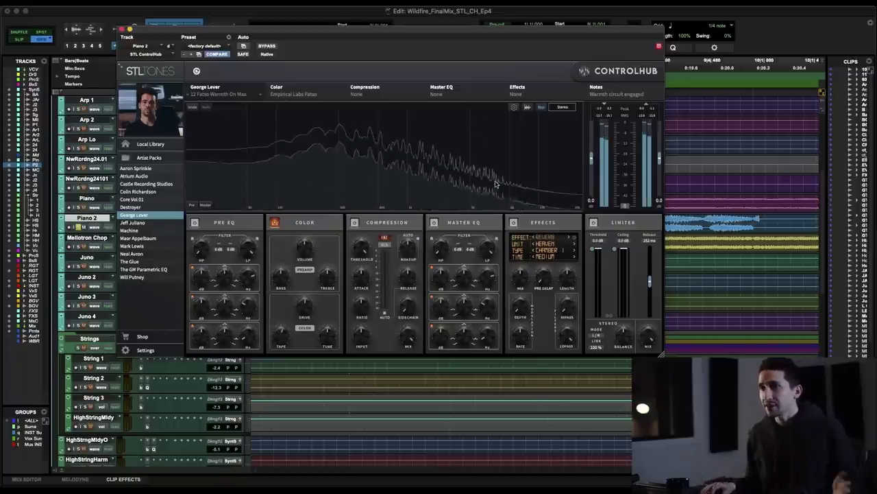
Enable a 24 dB low-pass filter in Piano 2's ControlHub master EQ and lower its cutoff to darken the sound.
mouse_move(511, 158)
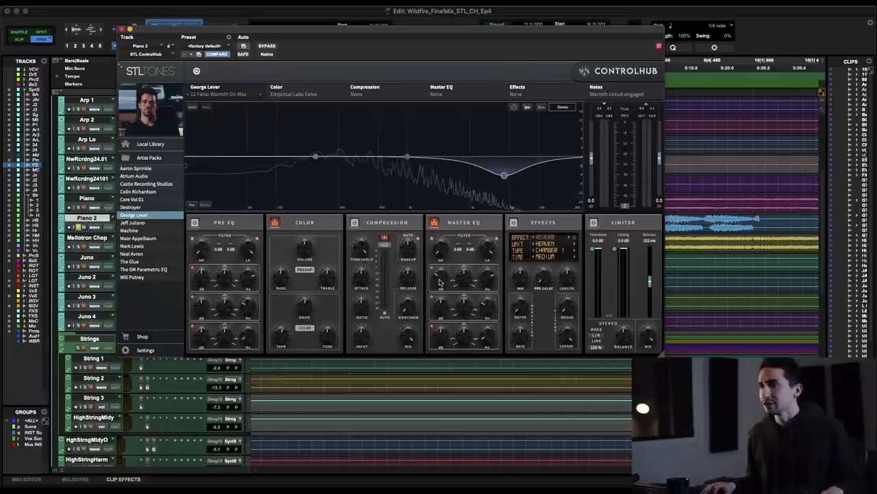
key(space)
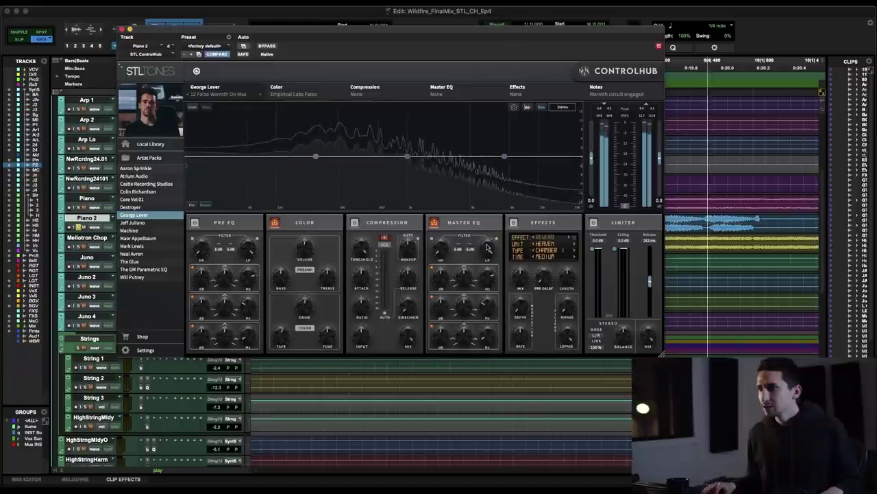
click(469, 251)
click(470, 251)
click(473, 312)
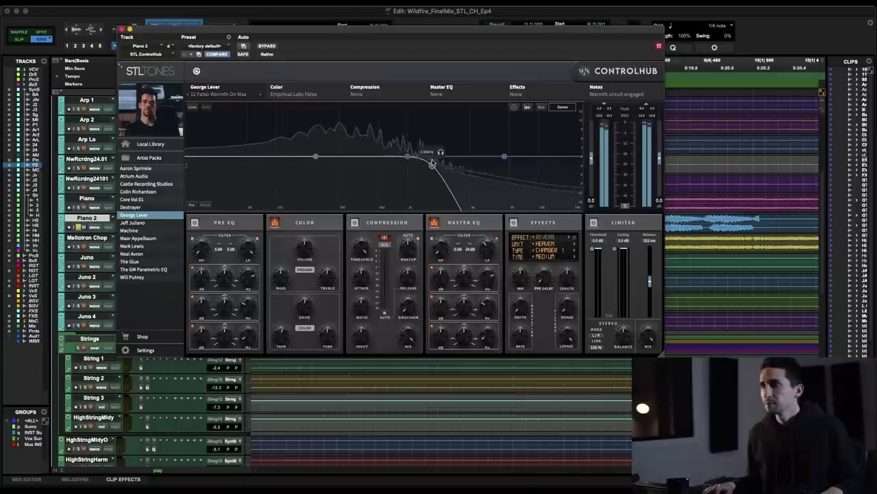
Solo Piano along with Piano 2, play from just before verse V1, and lower Piano 2's low-pass cutoff further.
drag(388, 29, 566, 227)
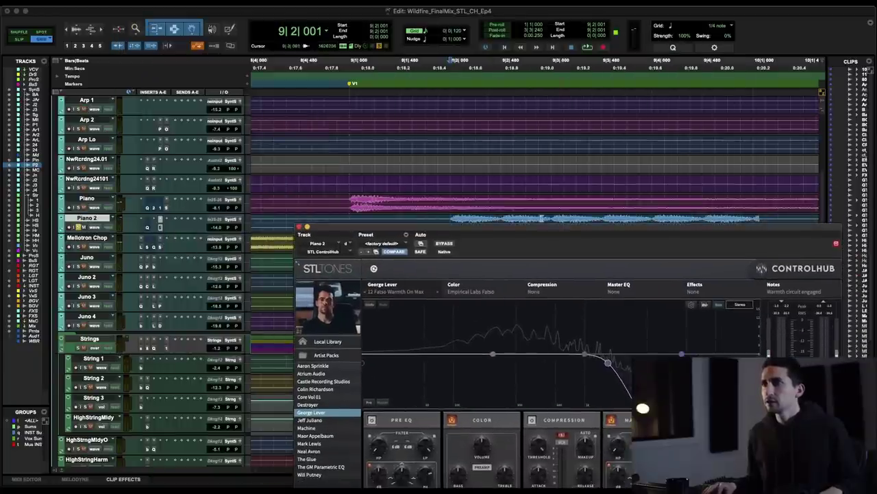
click(334, 200)
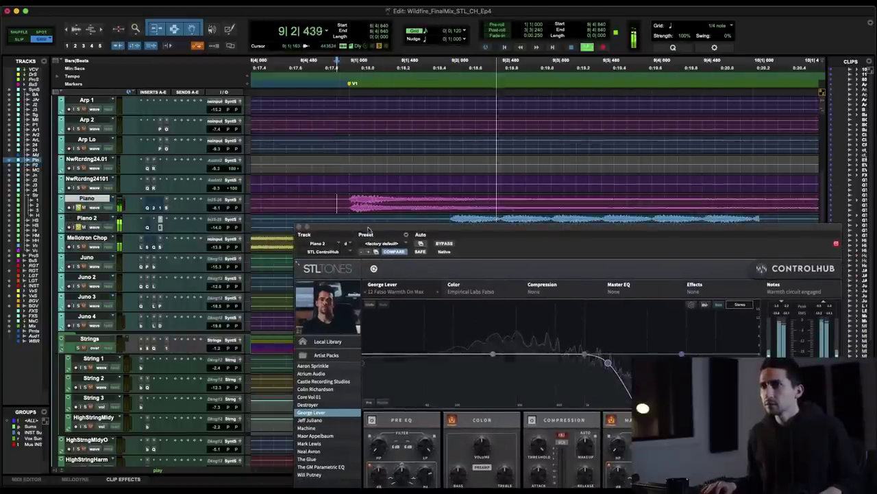
drag(336, 227, 275, 74)
drag(546, 211, 535, 198)
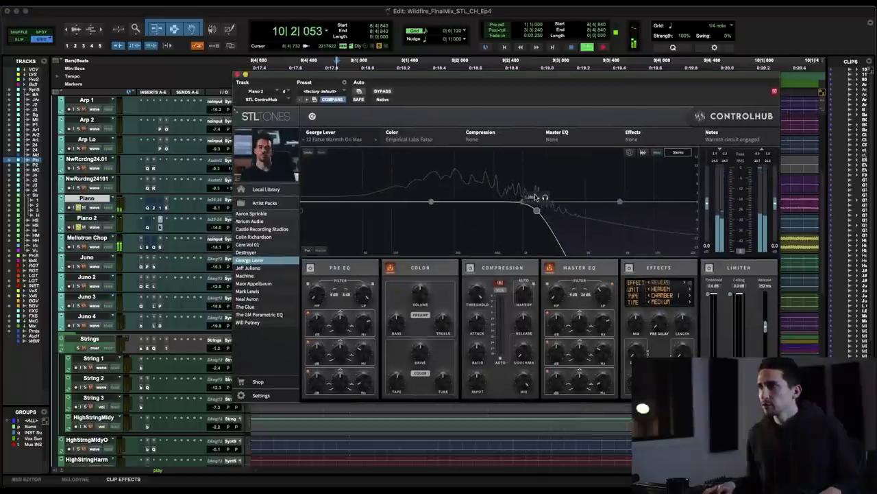
drag(544, 213, 526, 210)
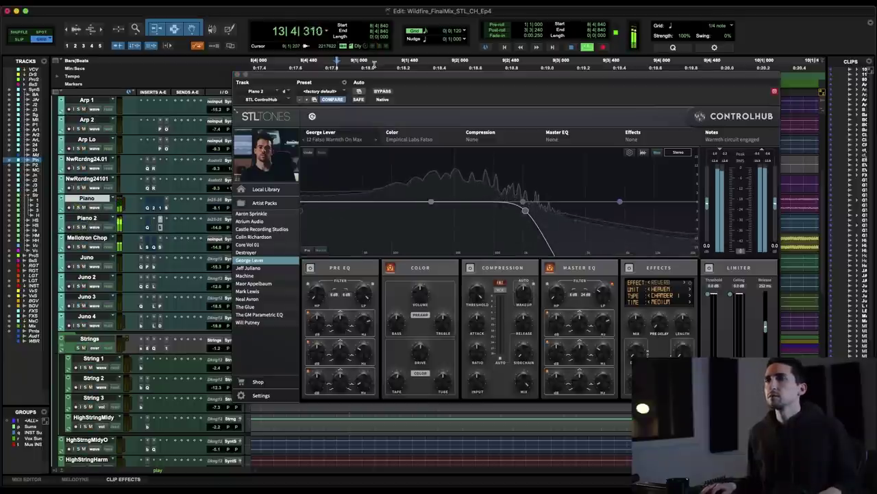
Close Piano 2's ControlHub, clear the piano solos, and review the synth tracks as verse V1 plays toward chorus C1.
drag(361, 78, 252, 115)
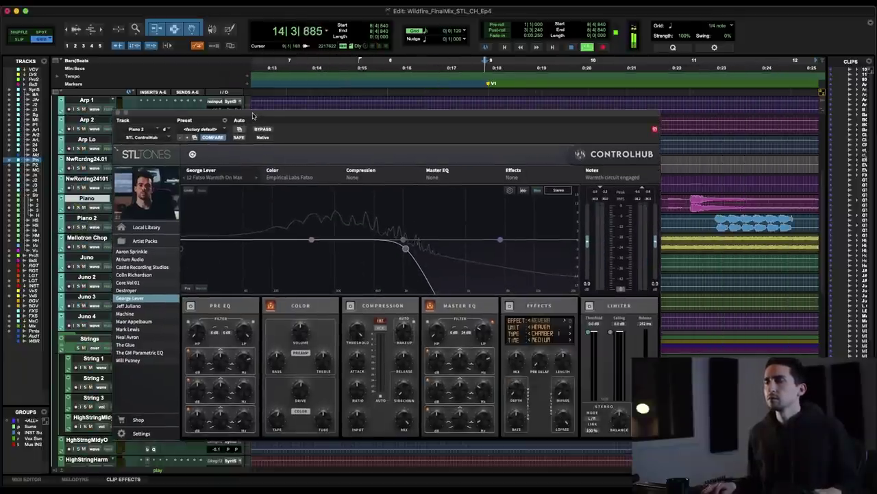
key(super+bracketleft)
key(super+bracketleft)
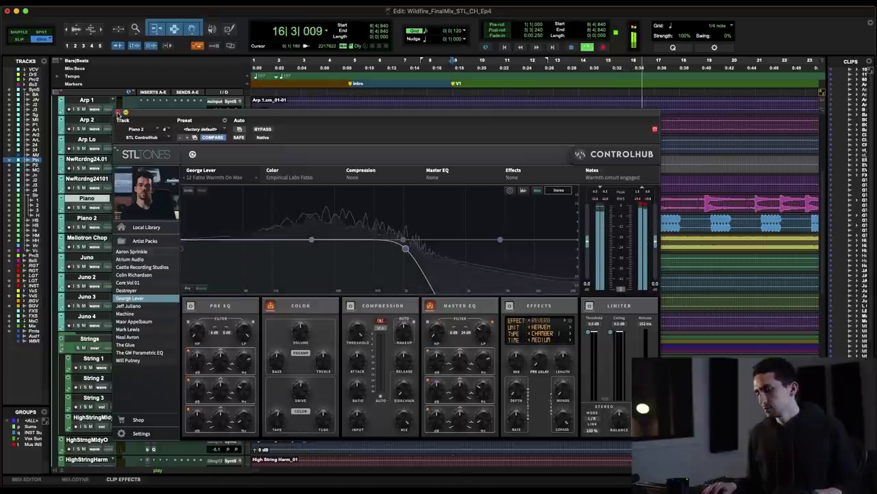
key(super+bracketleft)
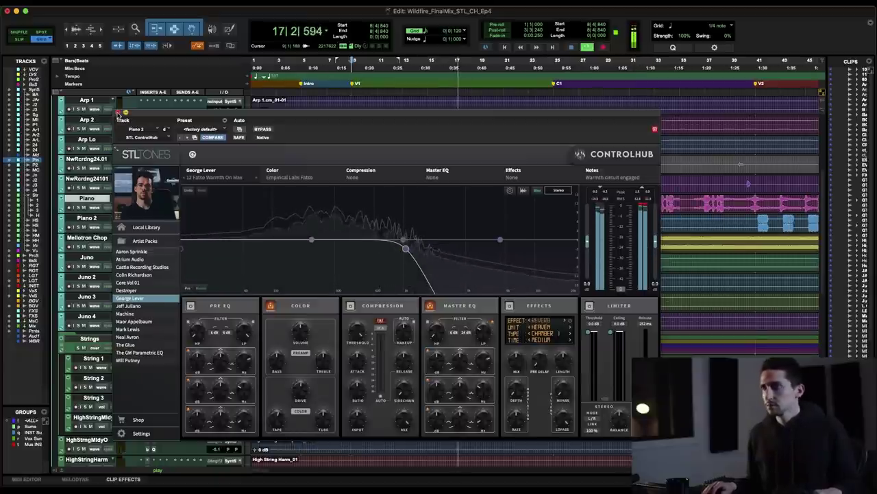
click(120, 112)
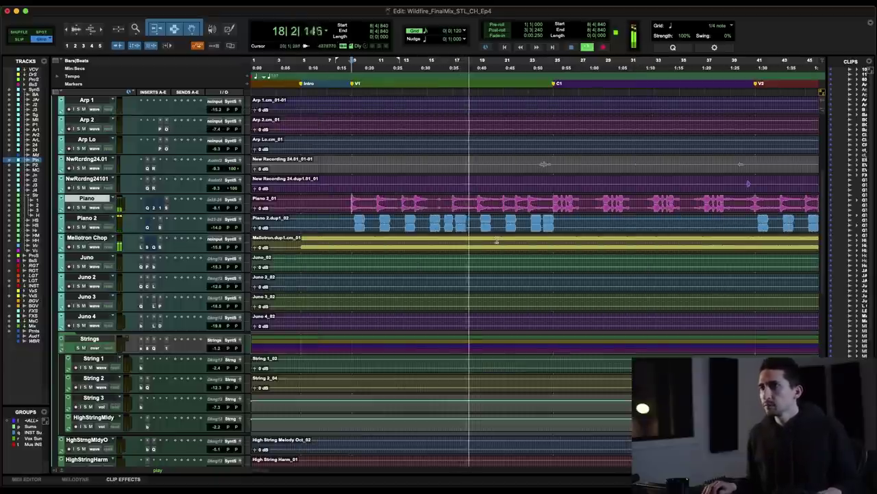
scroll(496, 242, up, 5)
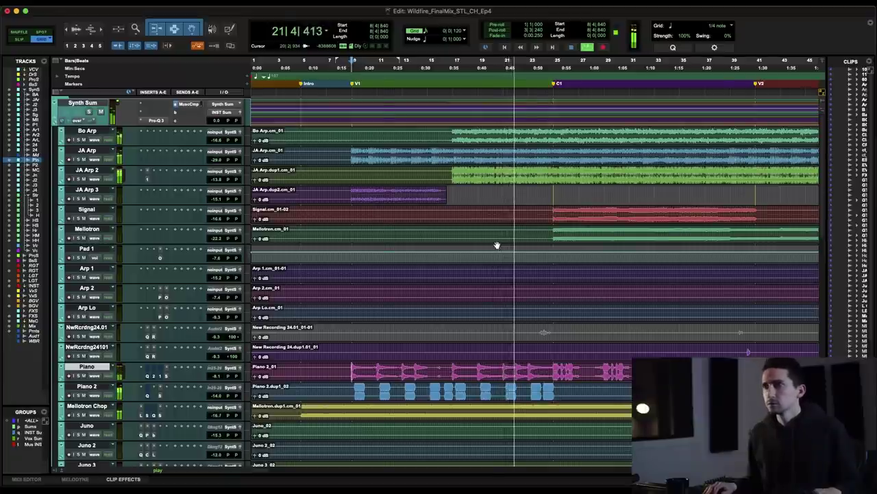
Solo Bo Arp, JA Arp and JA Arp 2 together and play them from bar 16 in verse V1.
key(super+bracketleft)
scroll(497, 246, down, 5)
scroll(497, 245, up, 5)
key(space)
drag(333, 130, 335, 180)
key(space)
key(super+bracketright)
key(super+bracketright)
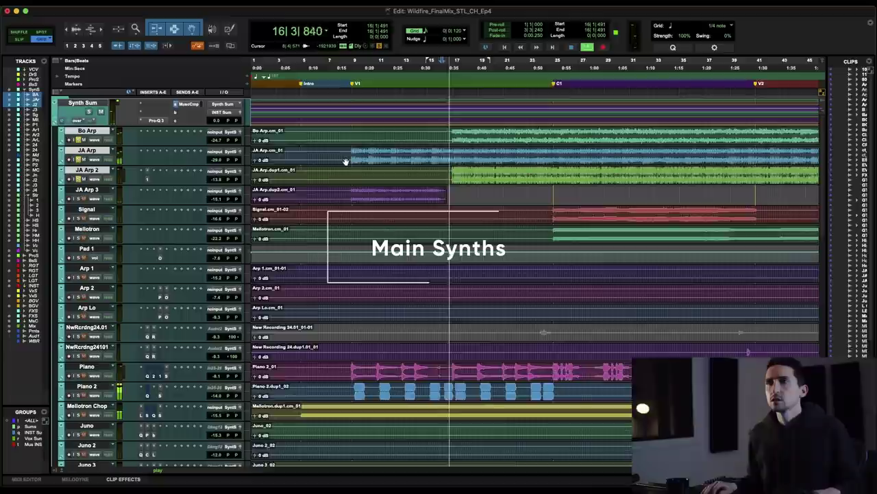
Audition the three soloed arp tracks individually toward chorus C1 and examine their channels and inserts in the mixer.
key(super+bracketleft)
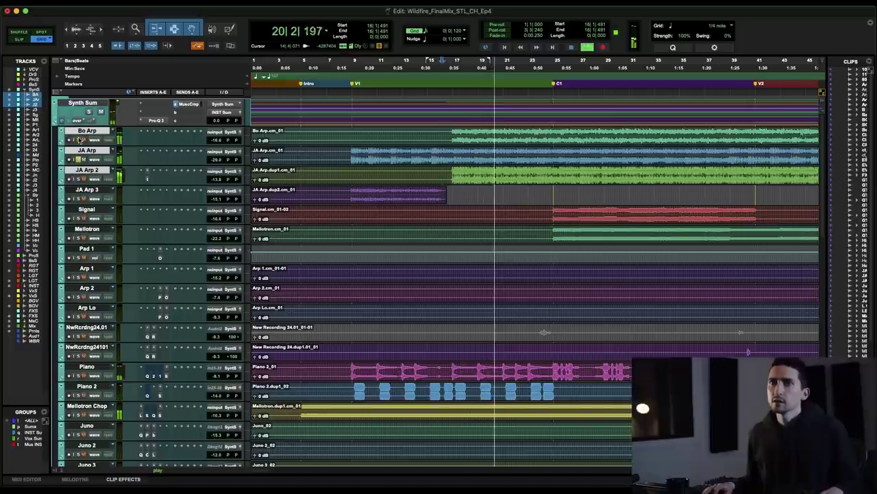
drag(217, 162, 216, 146)
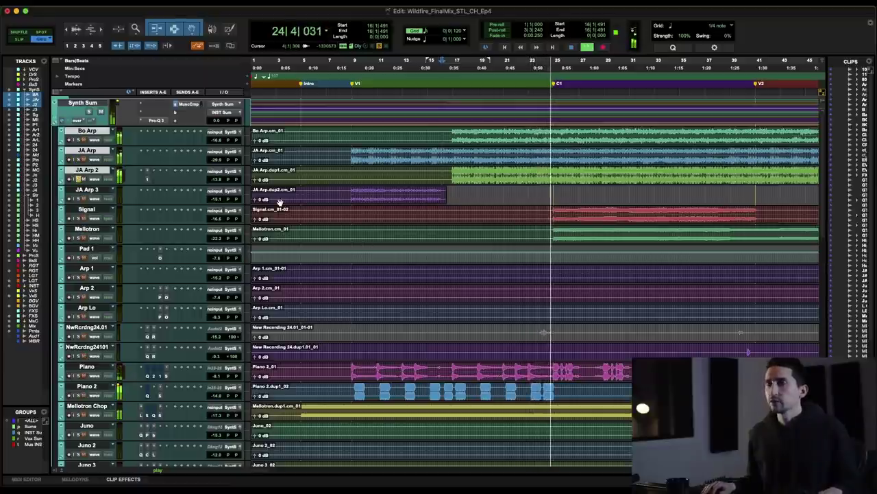
key(super+equal)
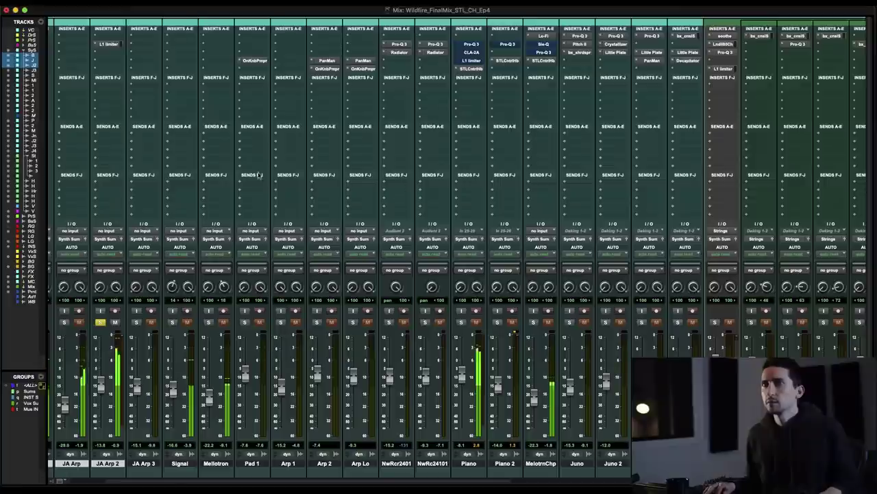
scroll(308, 187, left, 2)
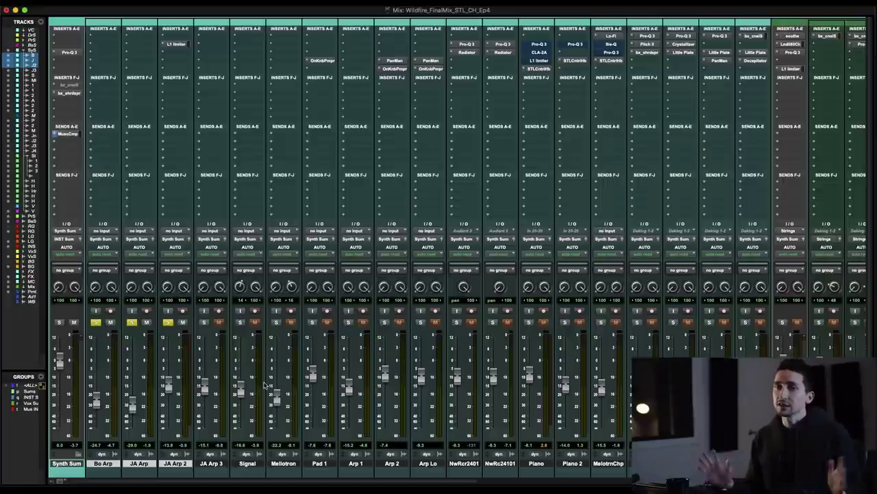
key(super+equal)
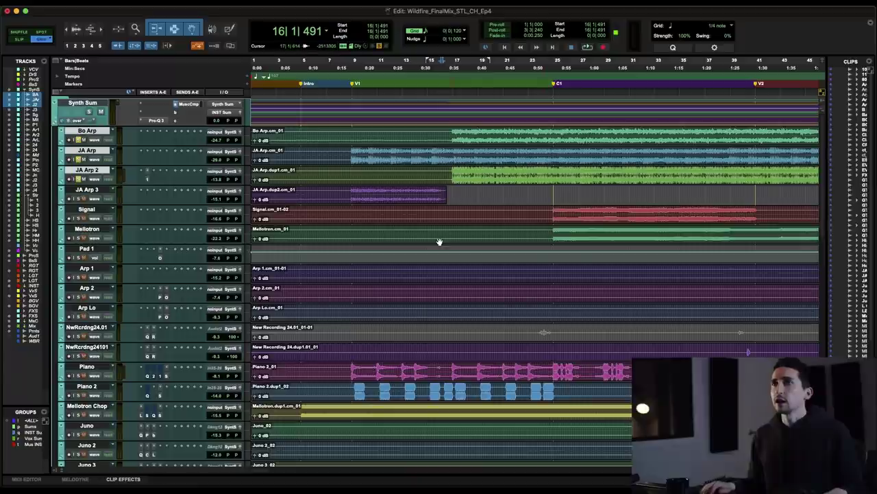
Play JA Arp 2 alone from bar 17, review its L1 limiter settings, and bypass the limiter.
click(456, 173)
key(space)
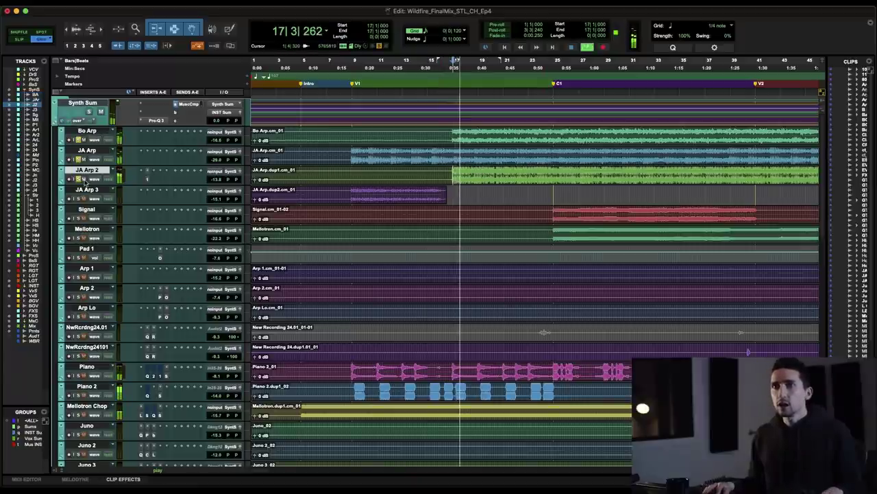
click(147, 172)
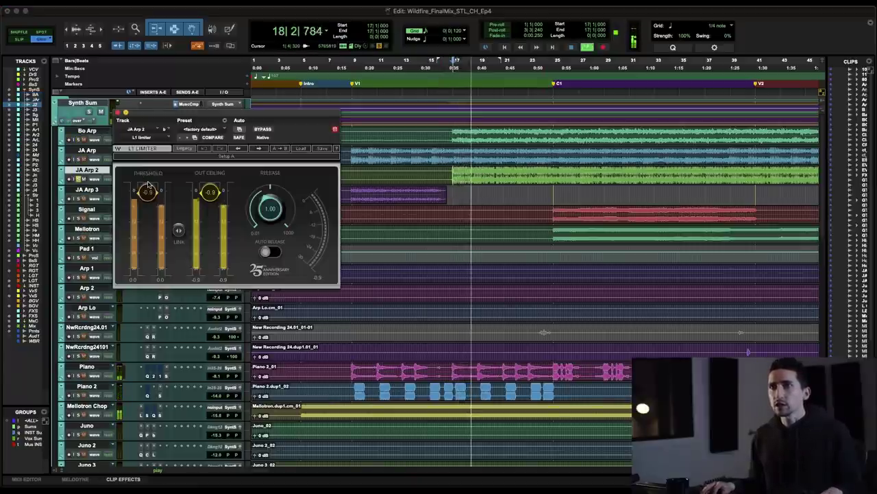
click(117, 111)
key(space)
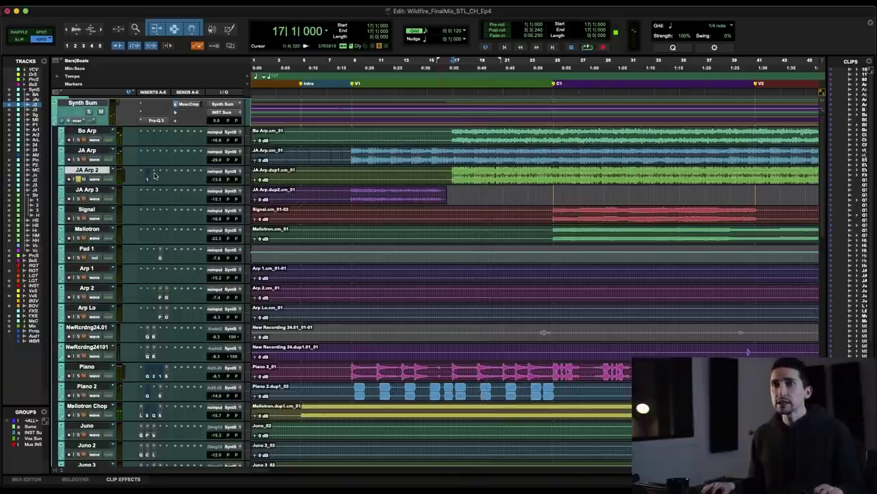
Insert stereo STL ControlHub on JA Arp 2, enable its limiter with a ceiling of about -1.6 dB, and lower the threshold during playback.
click(153, 171)
text(stl)
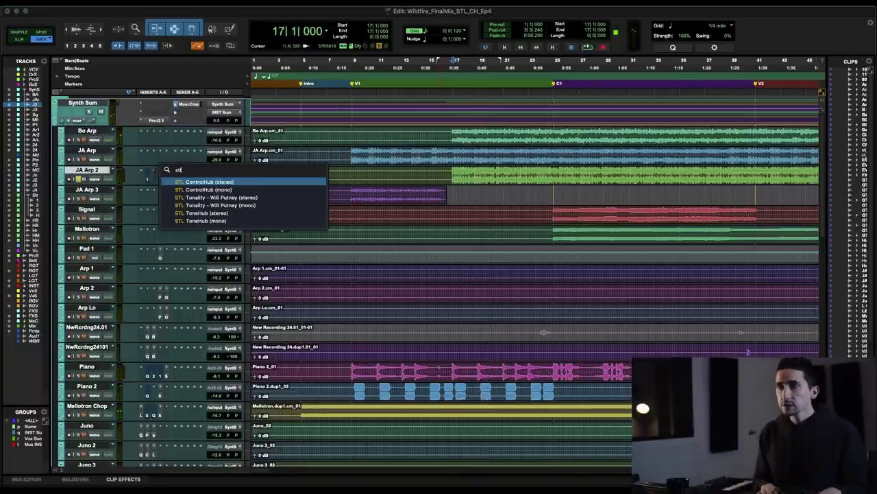
key(Return)
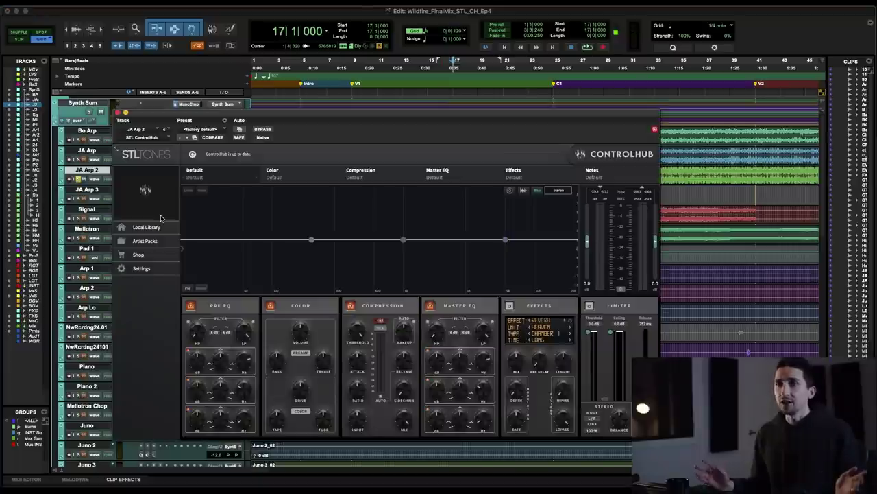
drag(512, 118, 494, 14)
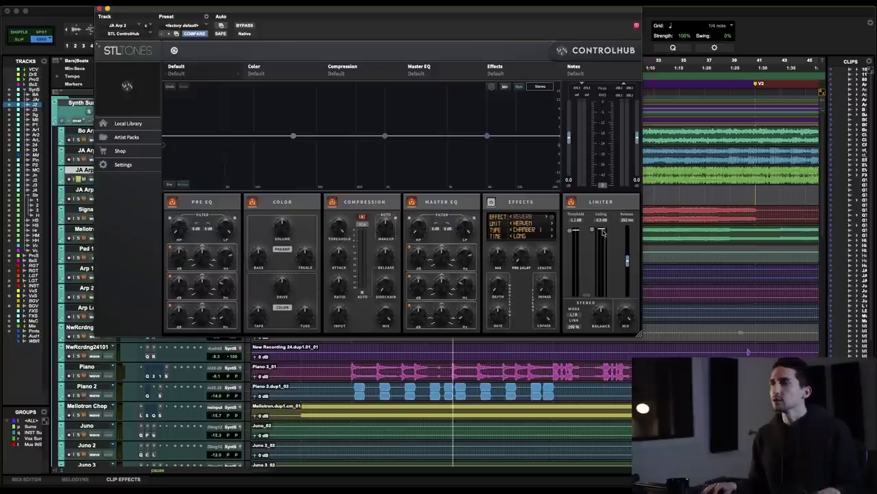
key(space)
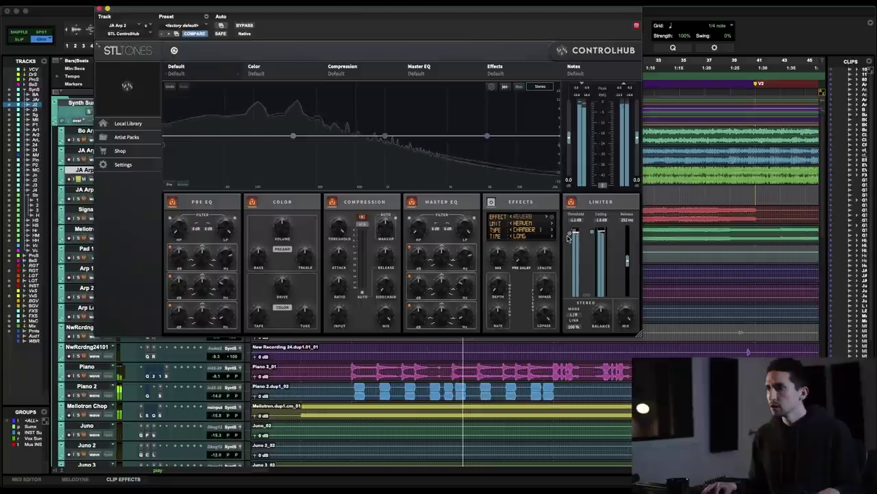
drag(568, 236, 569, 240)
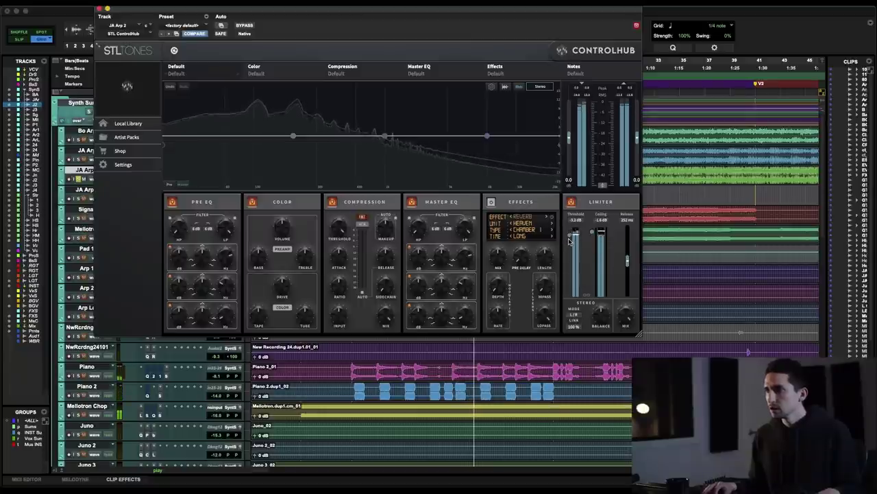
Compare JA Arp 2 with ControlHub bypassed and active, fine-tune the limiter threshold, and close the plug-in.
click(246, 25)
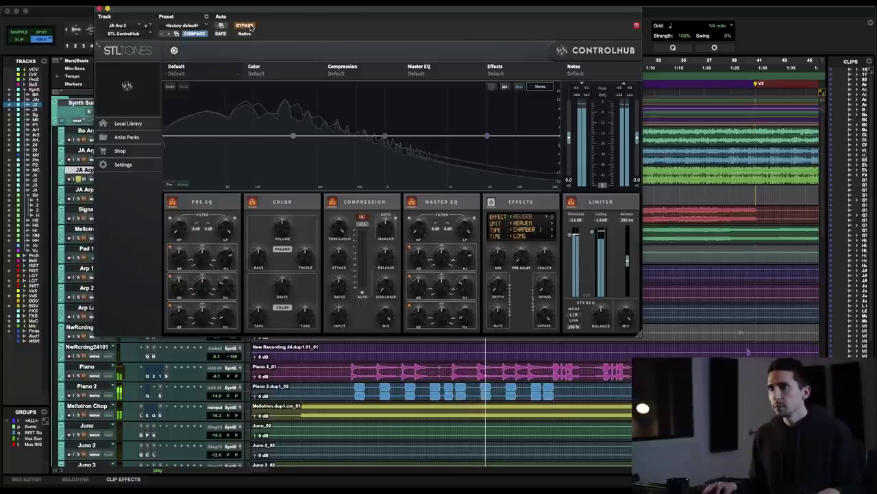
click(247, 25)
drag(264, 30, 428, 30)
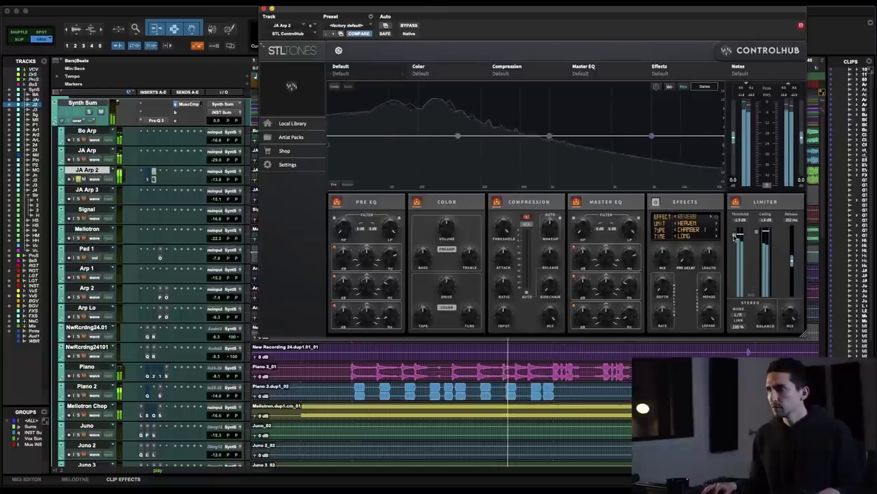
click(411, 25)
click(413, 25)
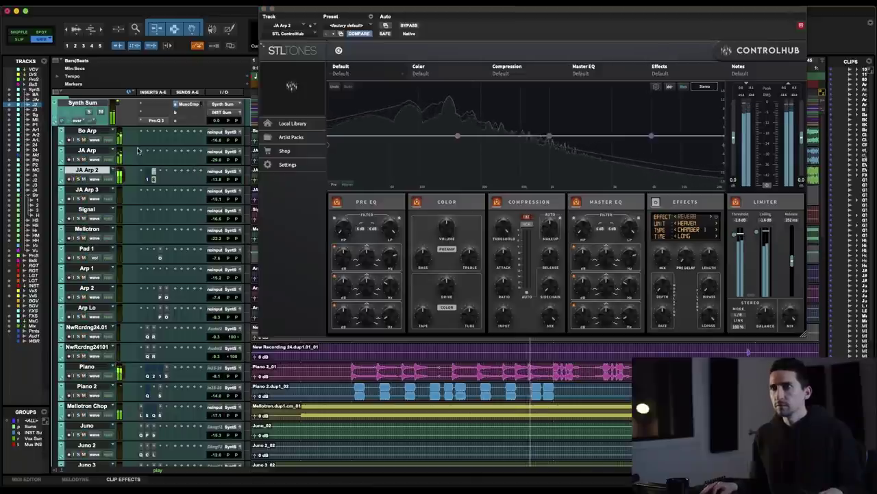
drag(288, 24, 281, 26)
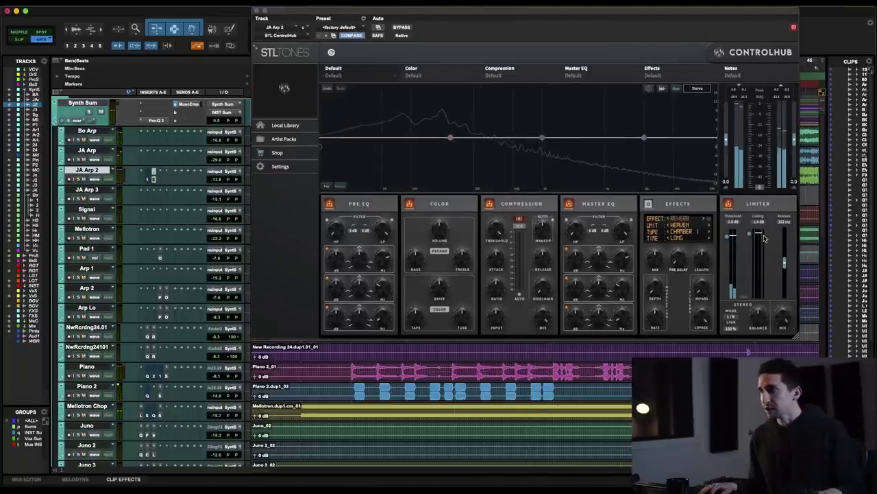
key(space)
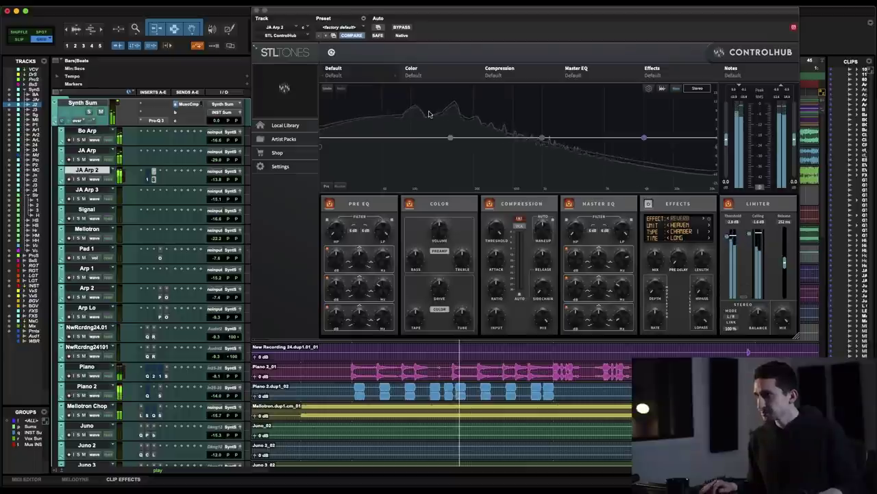
click(256, 11)
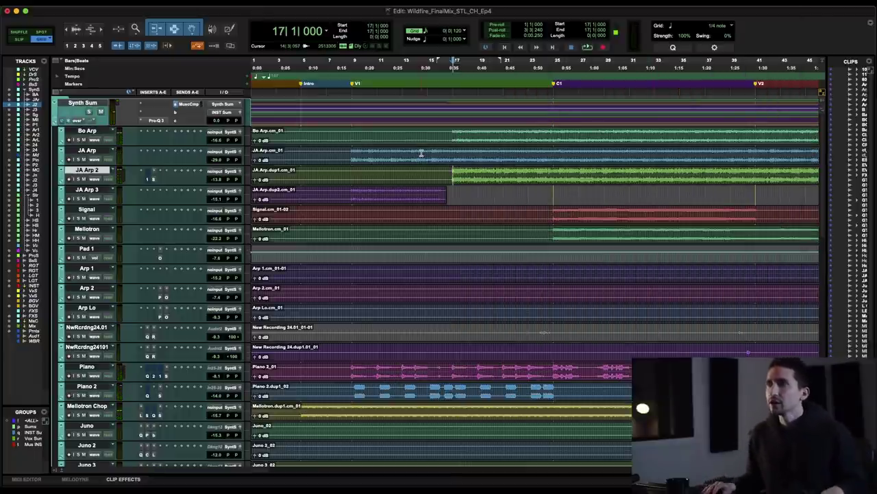
click(154, 180)
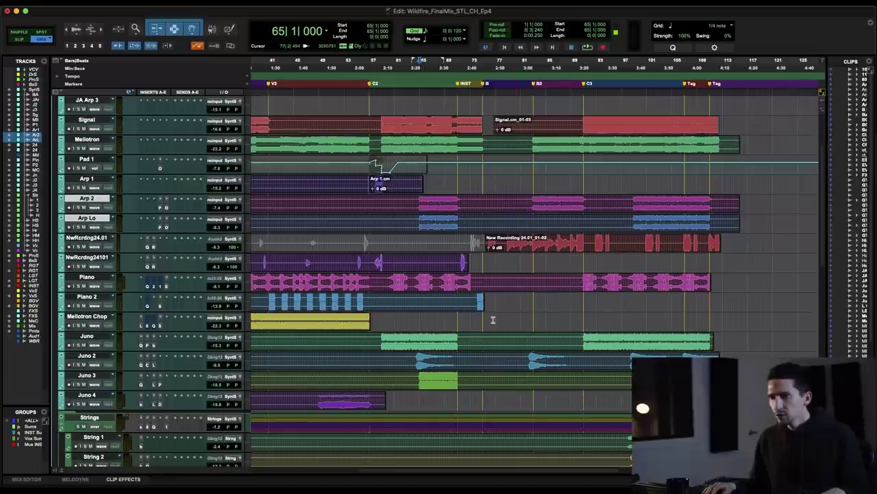
Solo Juno, play it from chorus C2, and examine its insert chain in the mixer.
scroll(492, 319, down, 3)
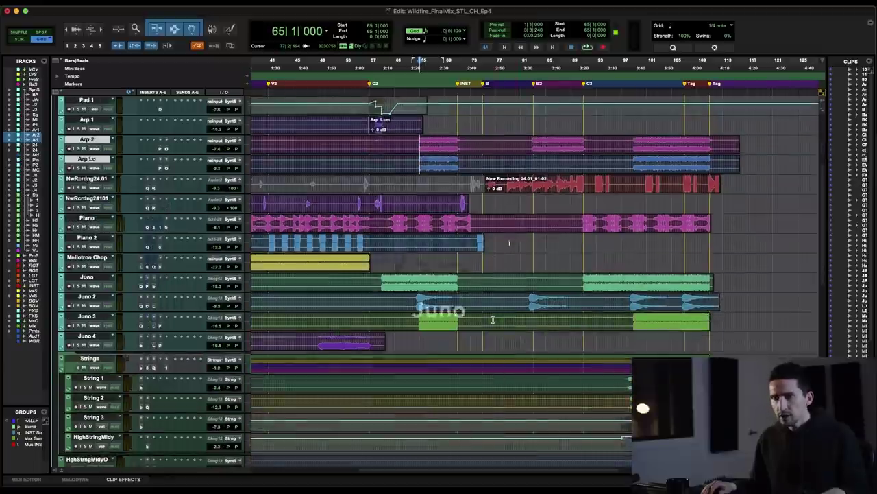
click(377, 277)
scroll(377, 277, left, 3)
key(space)
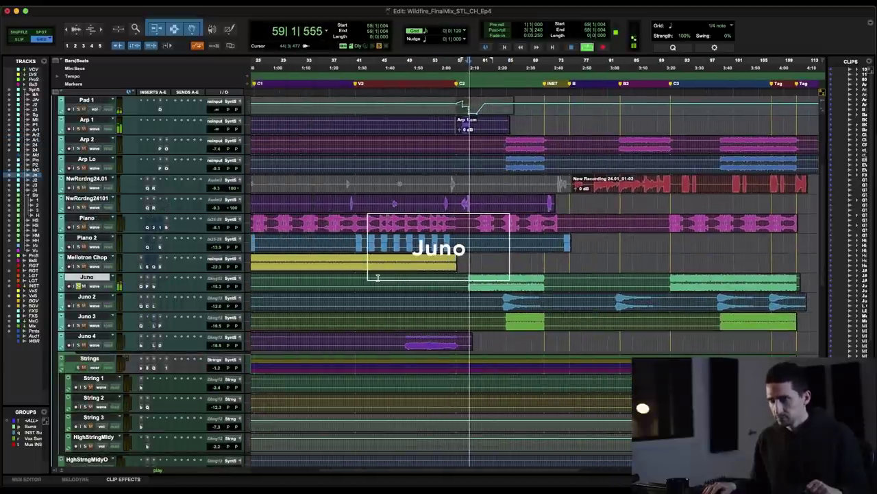
key(super+equal)
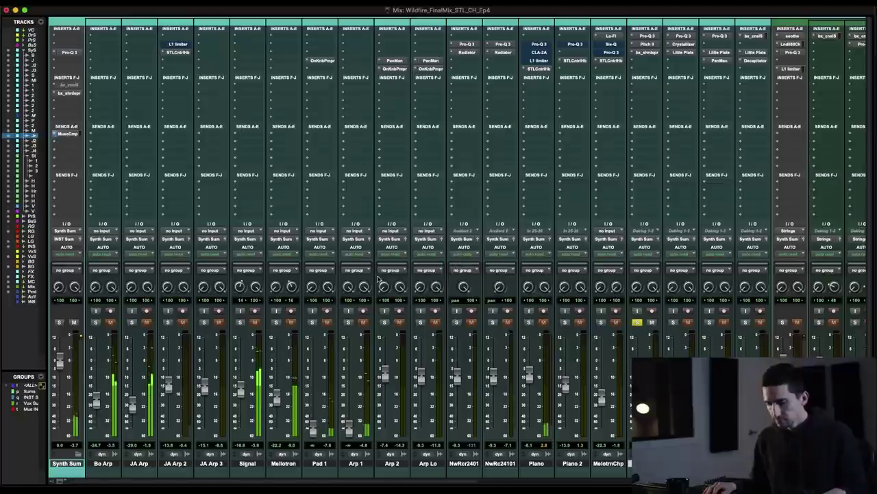
scroll(559, 371, right, 2)
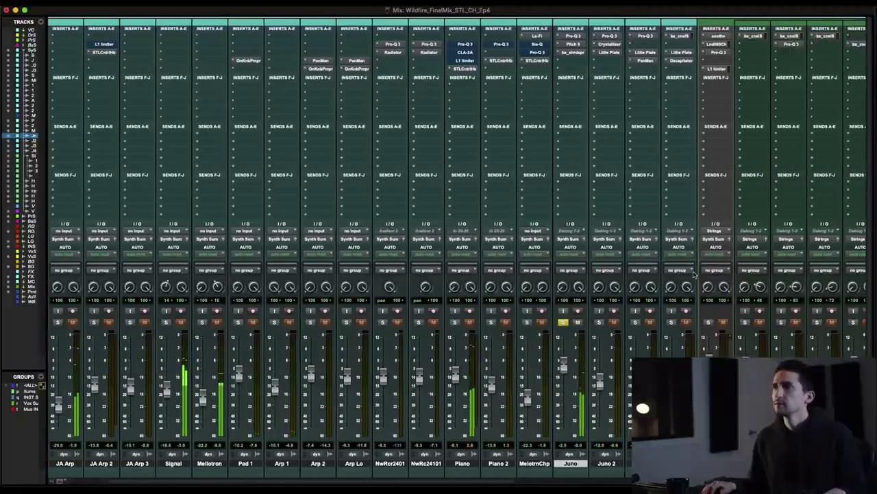
scroll(520, 150, right, 2)
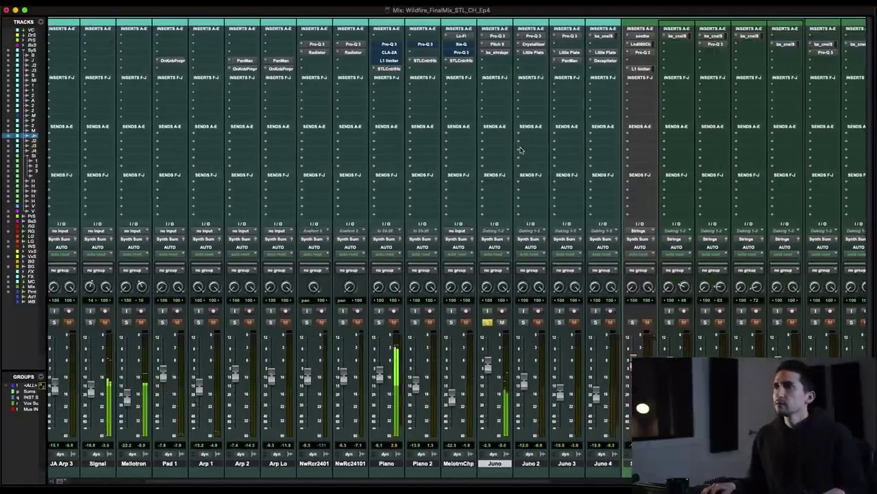
Add STL ControlHub to Juno and load the Will Putney effects preset 26 Kick Distortion Crush.
click(495, 45)
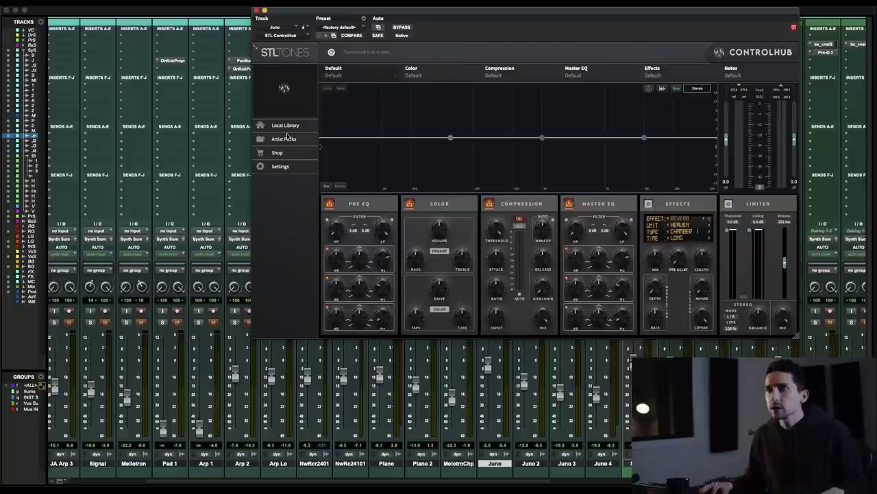
click(285, 140)
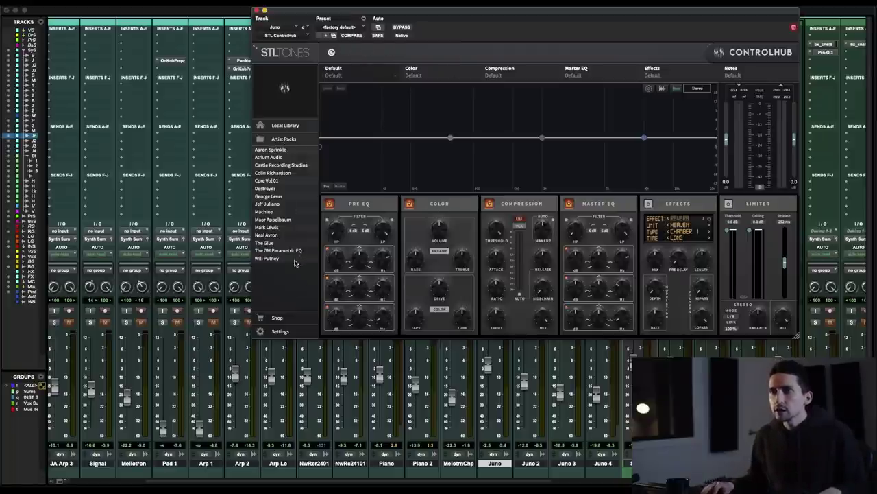
click(279, 260)
mouse_move(335, 255)
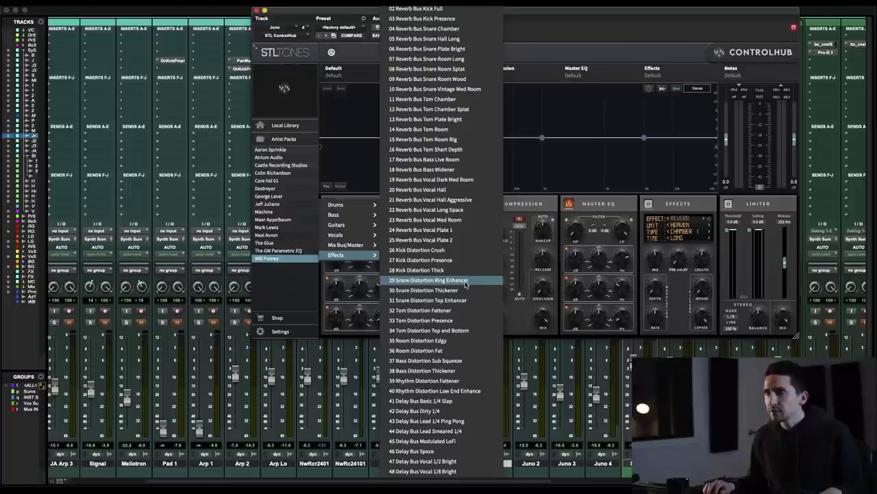
click(457, 250)
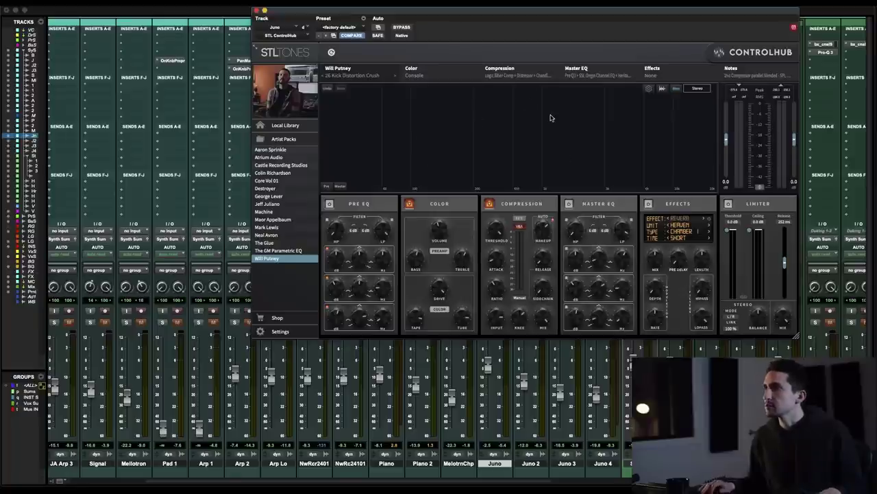
Play the mix and audition the Will Putney presets 28 Kick Distortion Thick and 27 Kick Distortion Presence on Juno.
key(space)
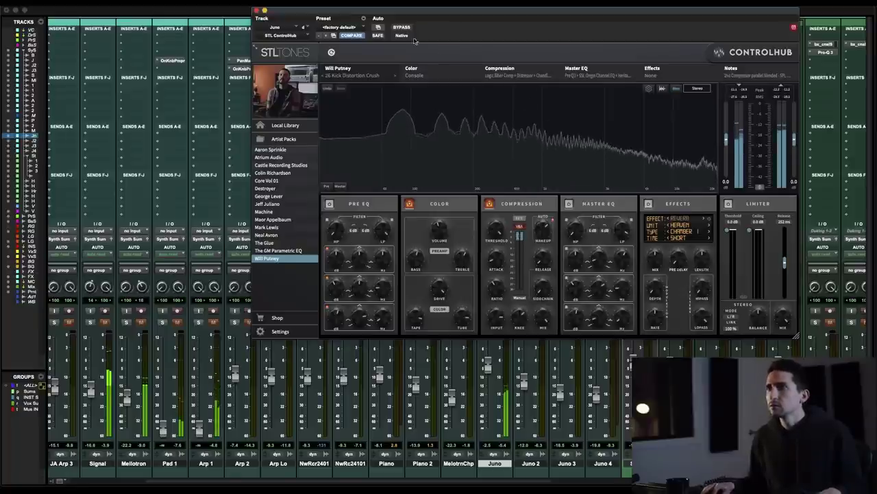
click(395, 77)
click(394, 77)
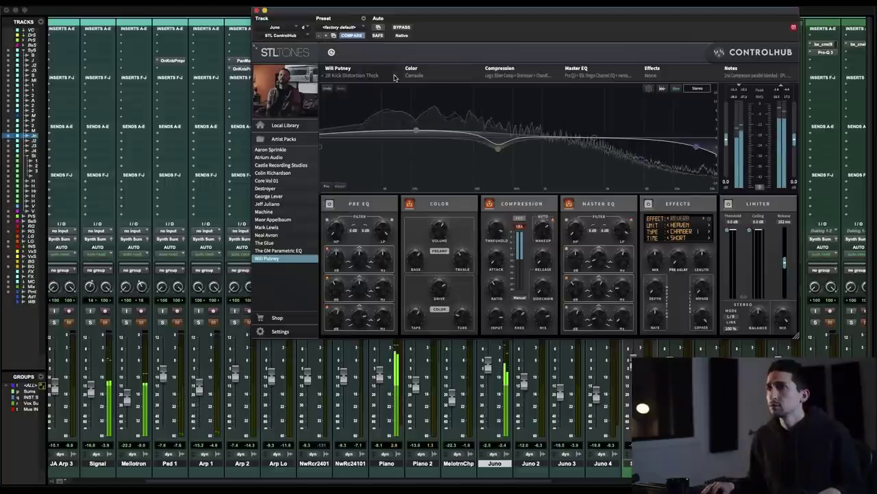
click(325, 77)
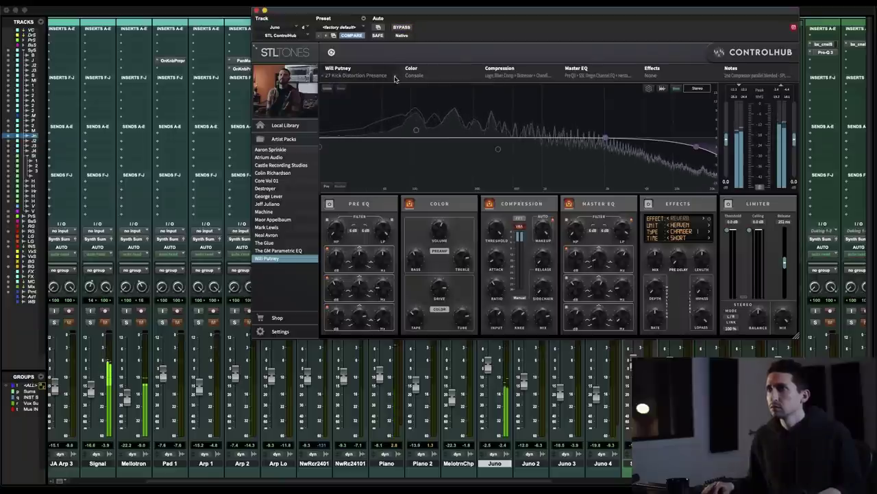
click(197, 325)
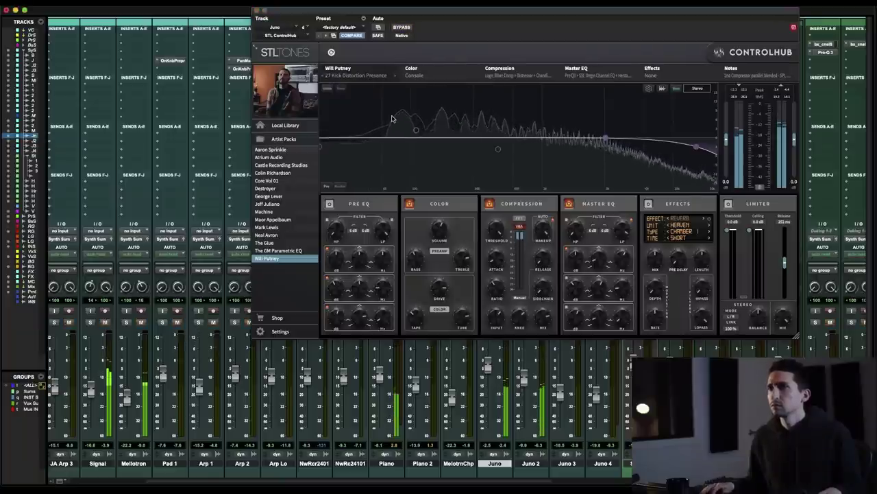
Audition the following Will Putney snare, tom, room and bass distortion presets on Juno and load 38 Bass Distortion Thickener.
click(395, 76)
click(395, 76)
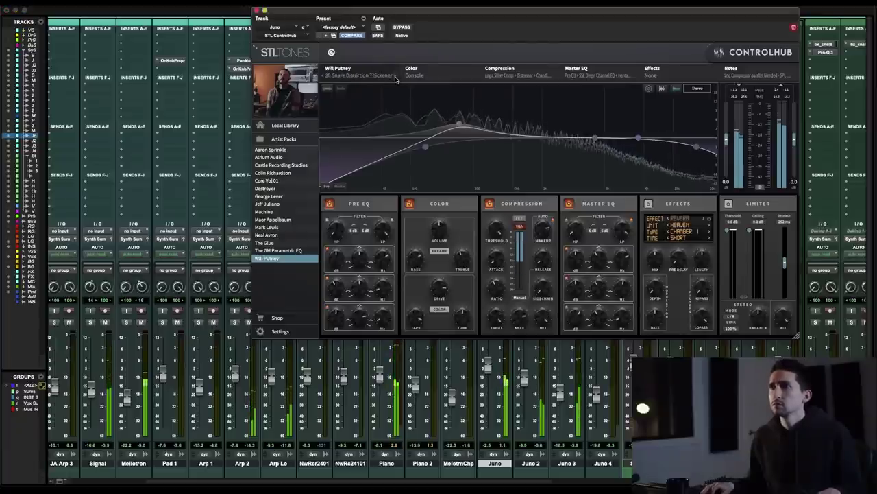
click(395, 76)
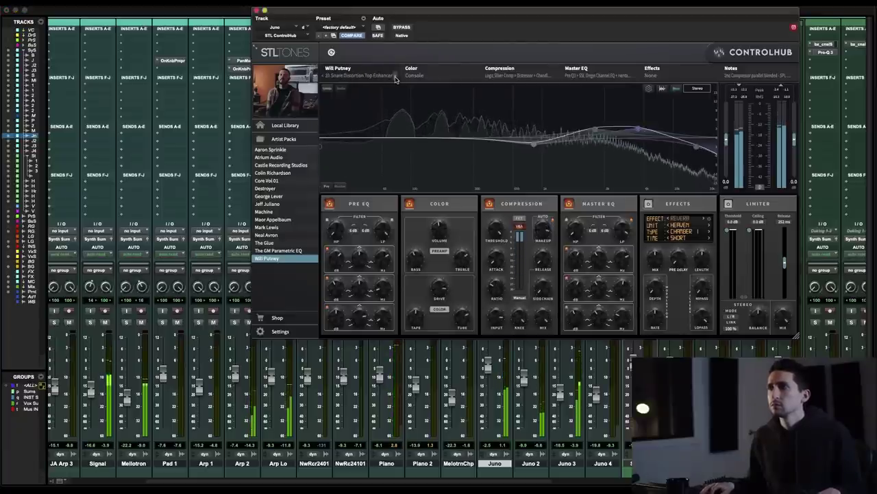
click(395, 76)
click(395, 76)
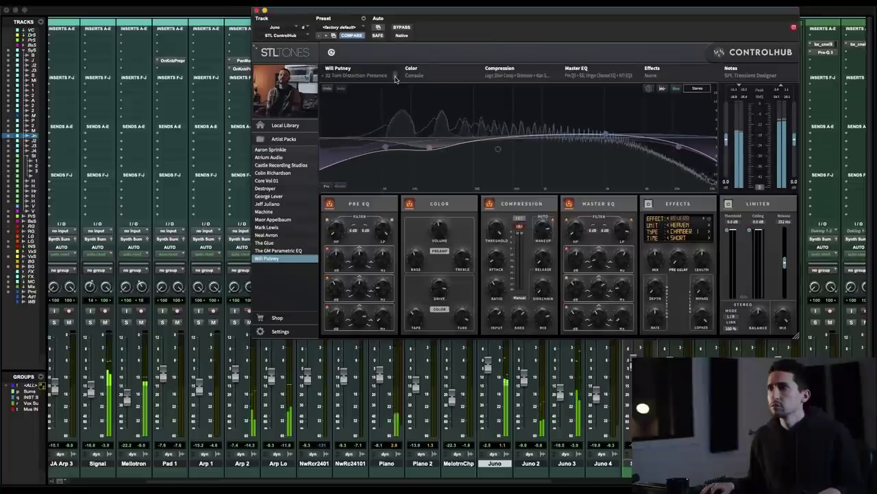
click(394, 77)
click(395, 76)
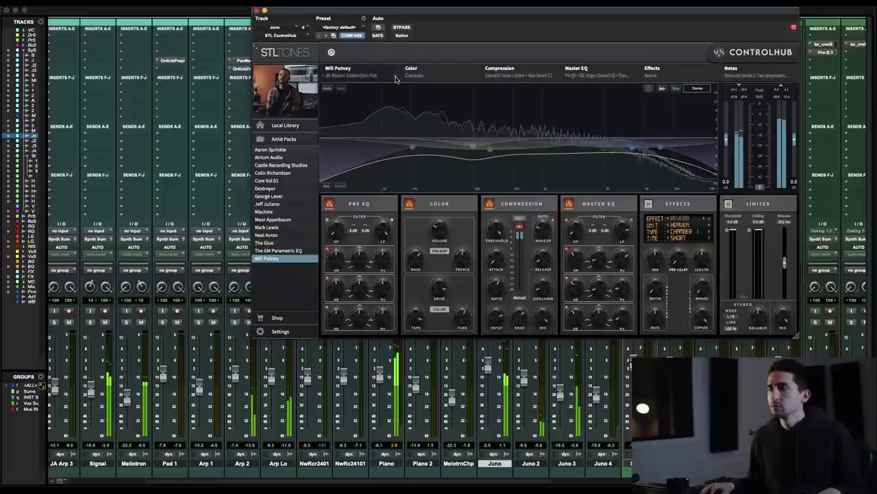
click(395, 76)
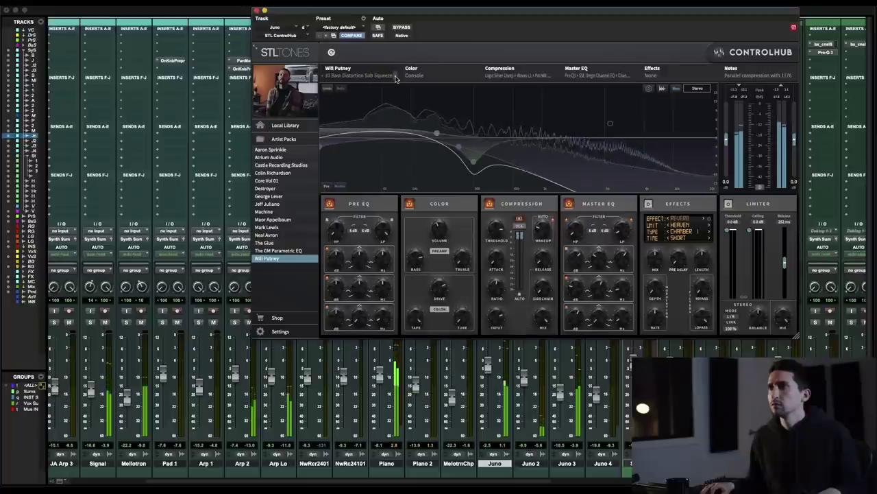
click(395, 76)
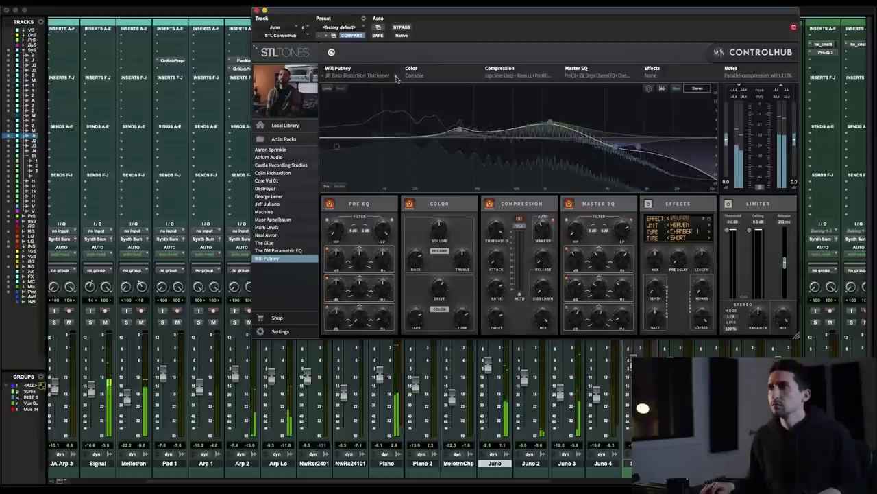
Solo Juno, set its ControlHub mix to about 45 %, compare it bypassed and active, and unsolo the track.
scroll(219, 293, right, 10)
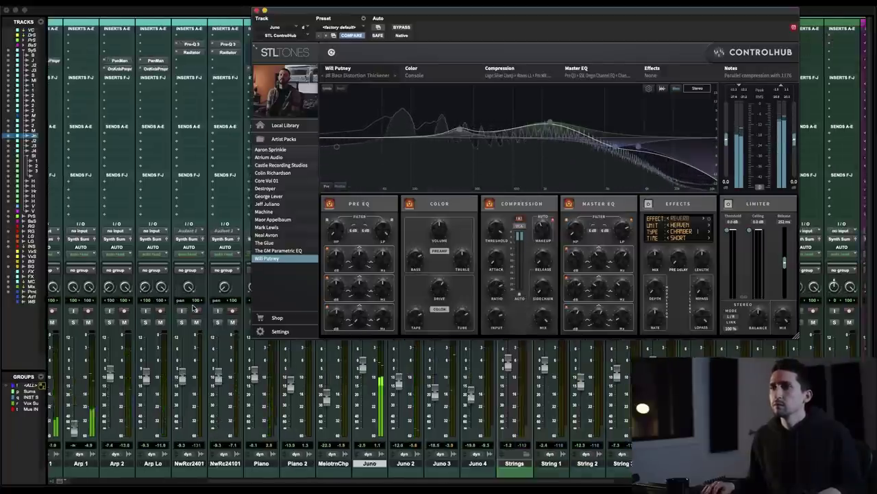
click(106, 322)
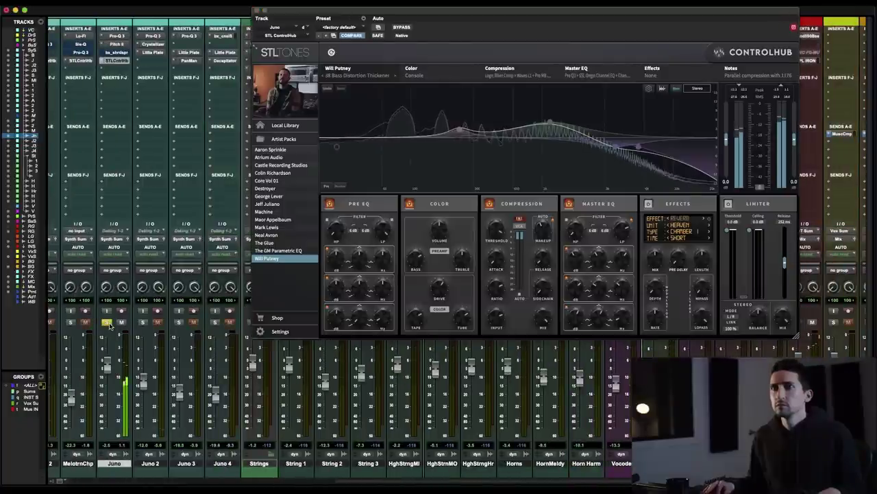
click(399, 28)
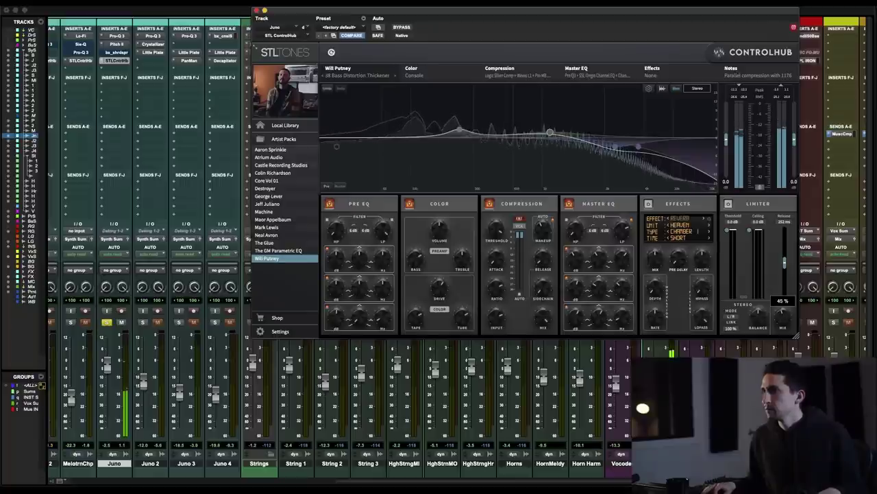
click(403, 27)
click(106, 322)
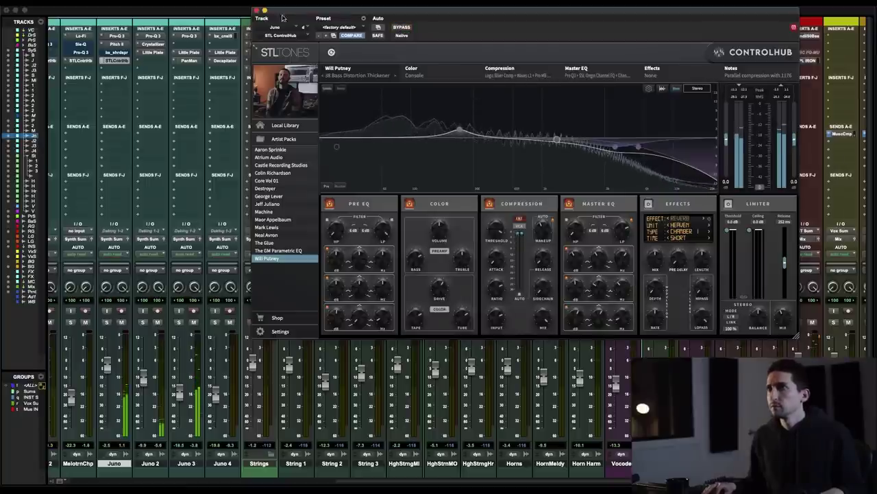
Close Juno's ControlHub, return to the Edit window and stop playback.
click(256, 11)
key(super+equal)
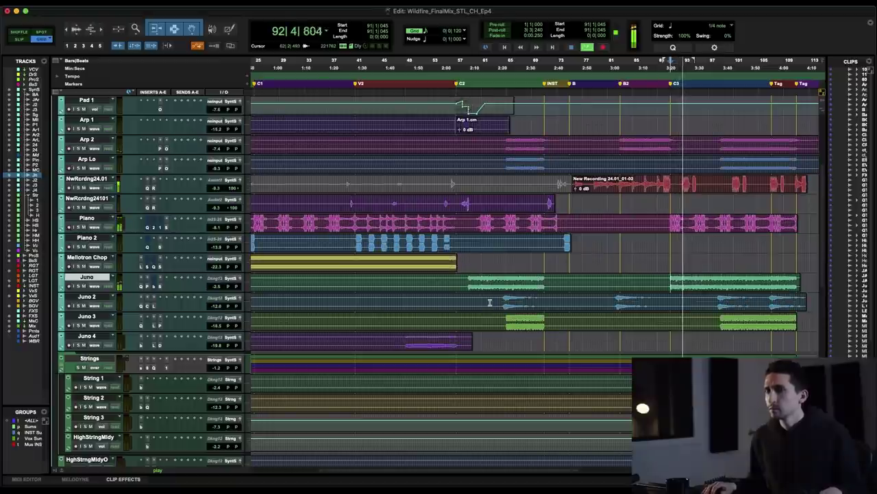
key(super+equal)
key(super+equal)
key(space)
click(451, 288)
click(473, 297)
click(481, 300)
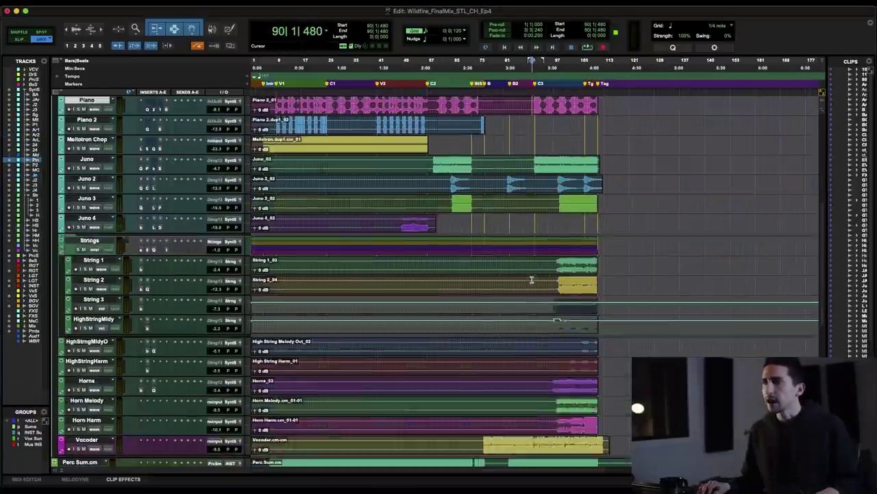
Zoom in on the string and horn tracks in chorus C3 and play the section from bar 96.
scroll(538, 198, down, 4)
drag(525, 180, 646, 381)
key(super+bracketright)
key(super+bracketright)
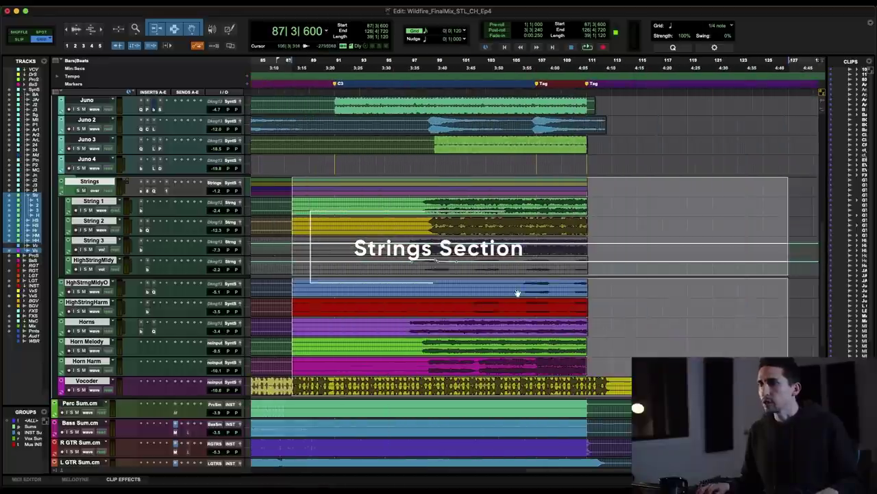
click(415, 203)
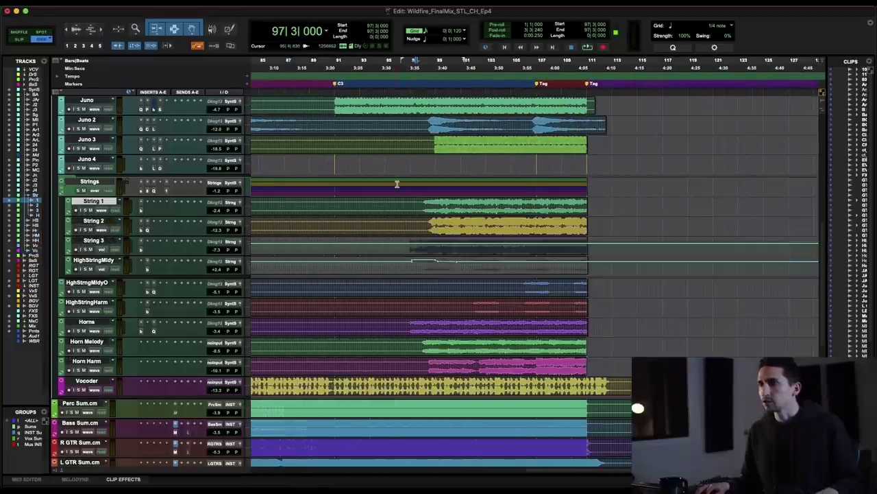
click(401, 184)
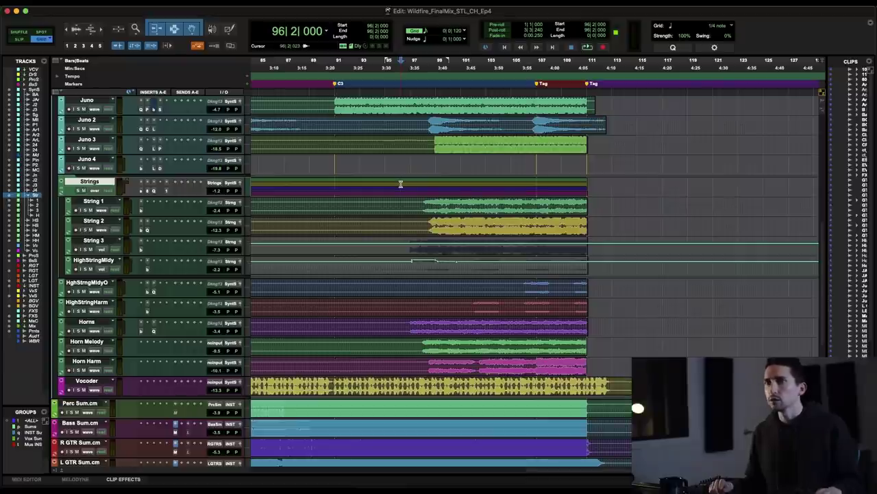
key(space)
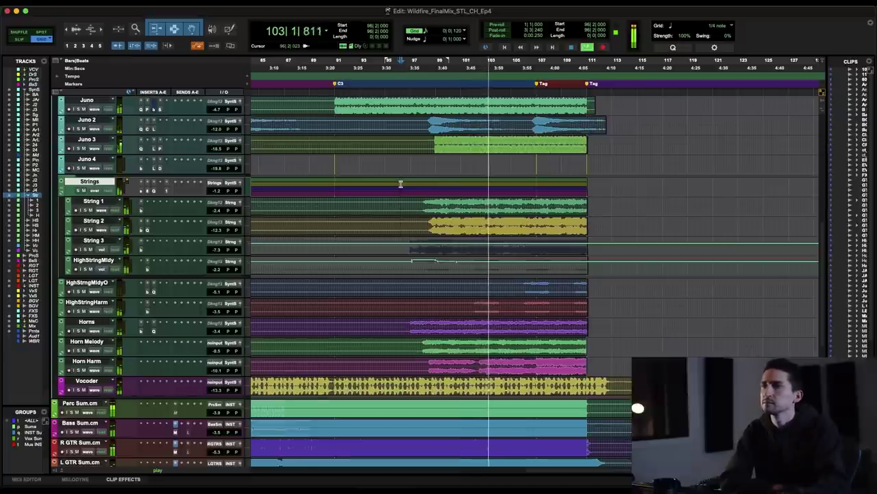
key(space)
Select the tracks from Strings through Horn Harm, solo them and play the section.
drag(401, 184, 698, 370)
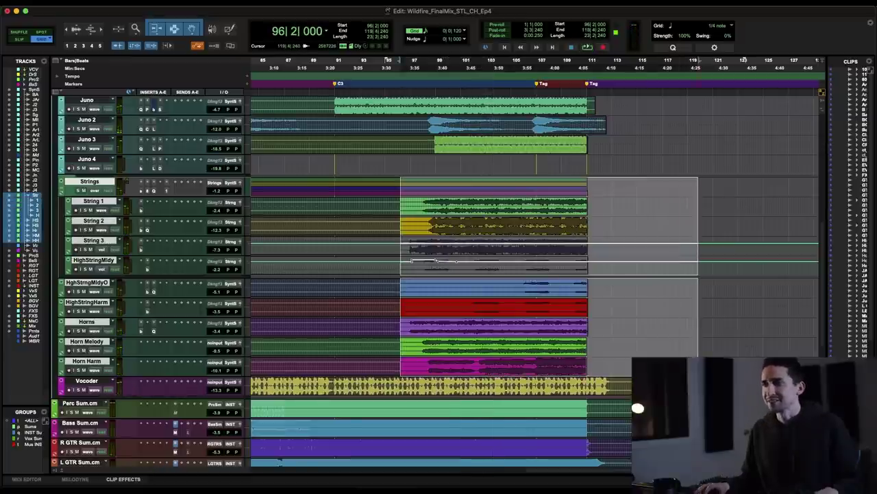
click(411, 307)
drag(401, 182, 672, 370)
click(410, 307)
key(space)
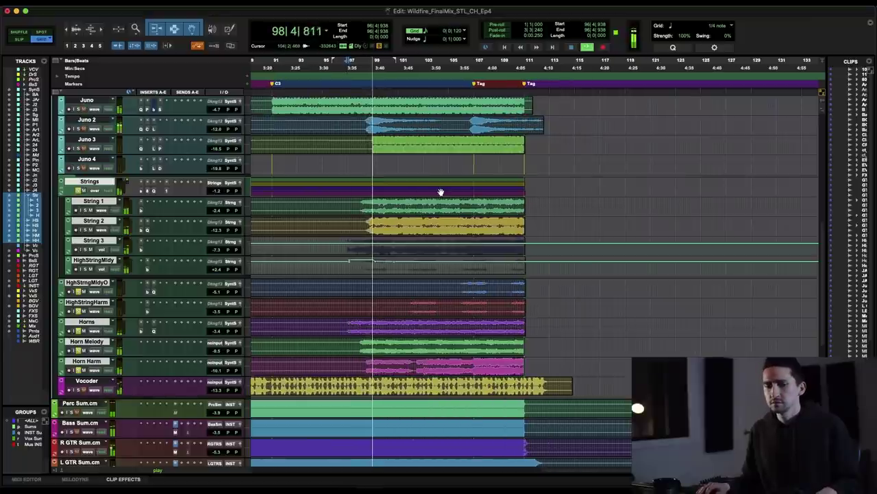
Play the soloed strings and horns from bar 105, just before the first Tag marker.
click(434, 185)
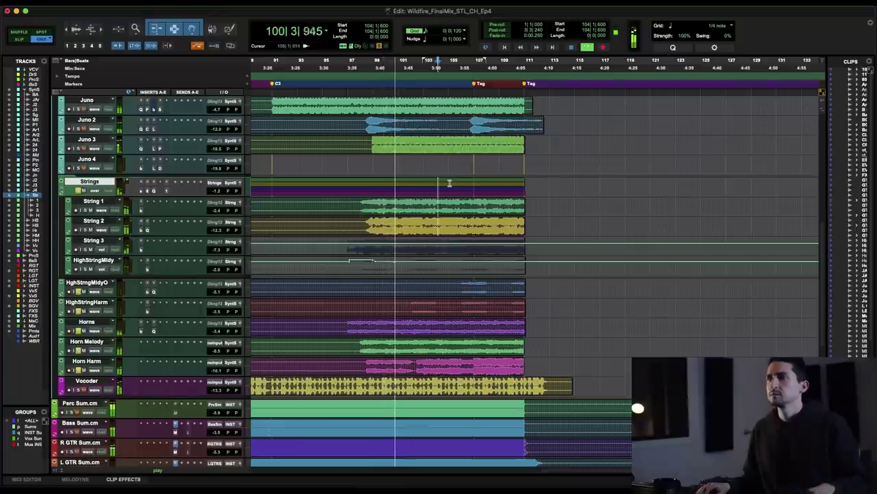
click(459, 183)
key(space)
key(space)
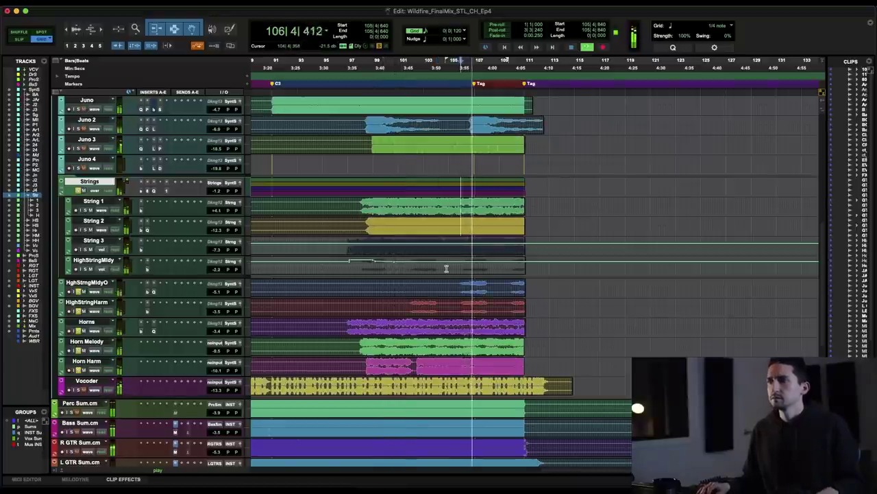
key(space)
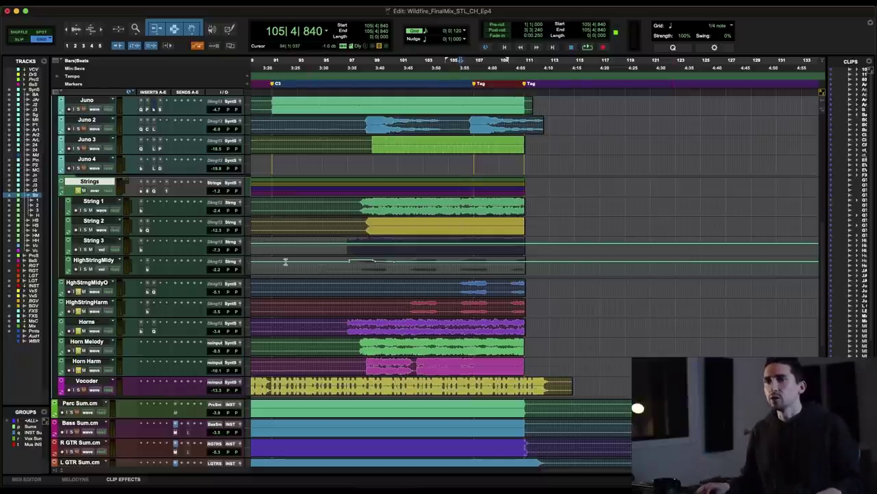
Select the Strings through Horn Harm channels in the mixer, bypass their inserts, and return to the Edit window.
key(super+equal)
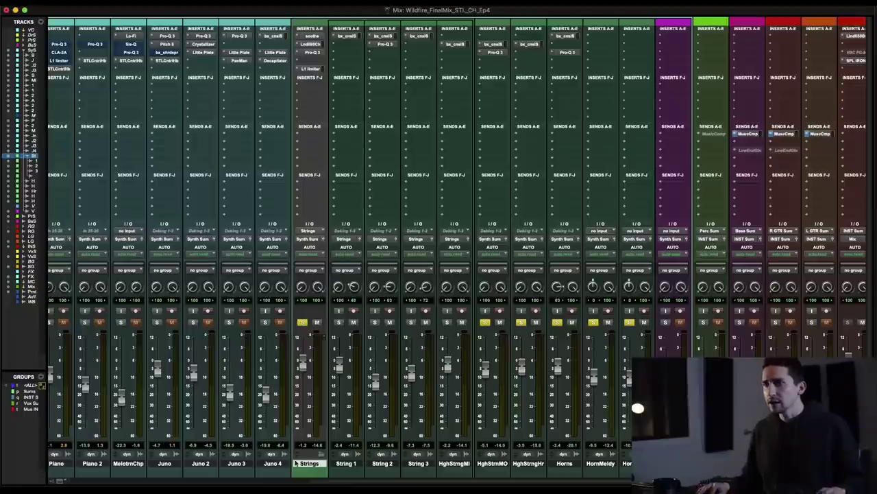
shift+click(28, 199)
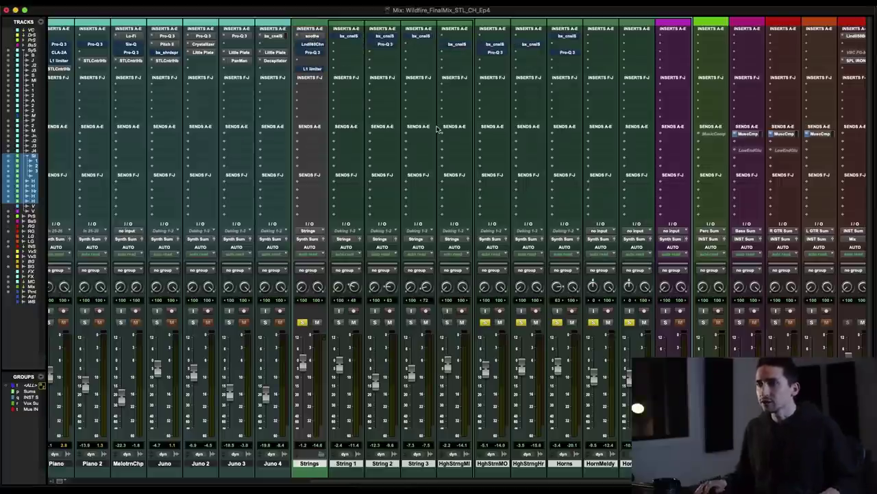
key(super+equal)
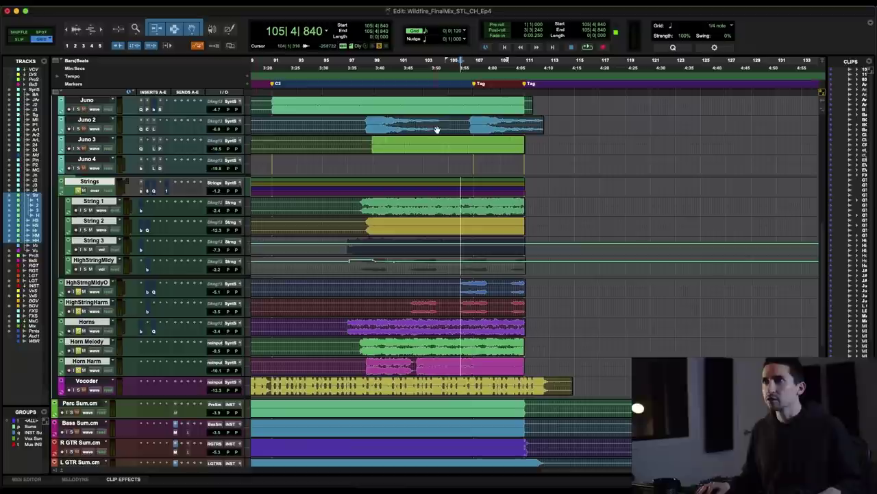
Play the soloed strings and horns with their inserts bypassed, from bar 103 and again from bar 106.
click(426, 199)
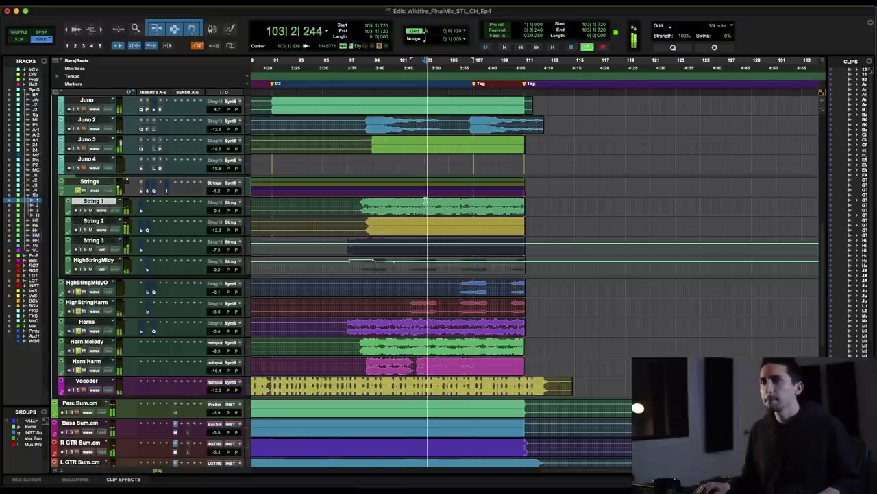
key(super+equal)
key(super+equal)
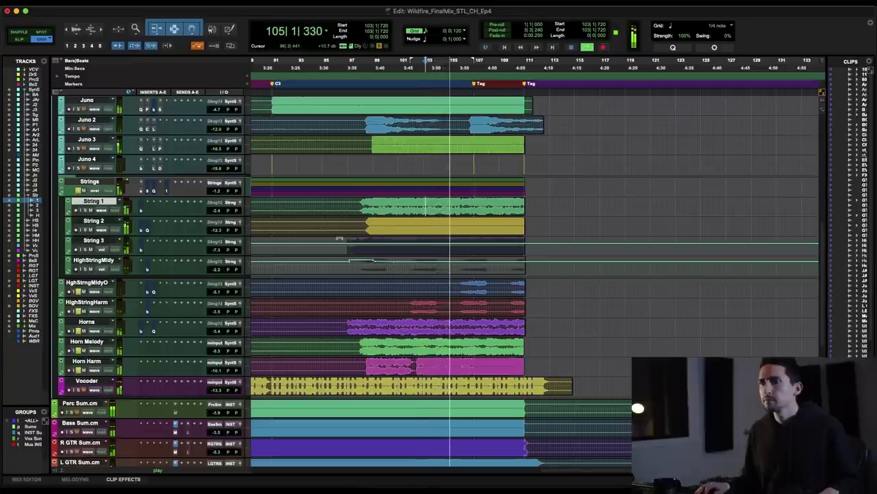
key(space)
click(94, 260)
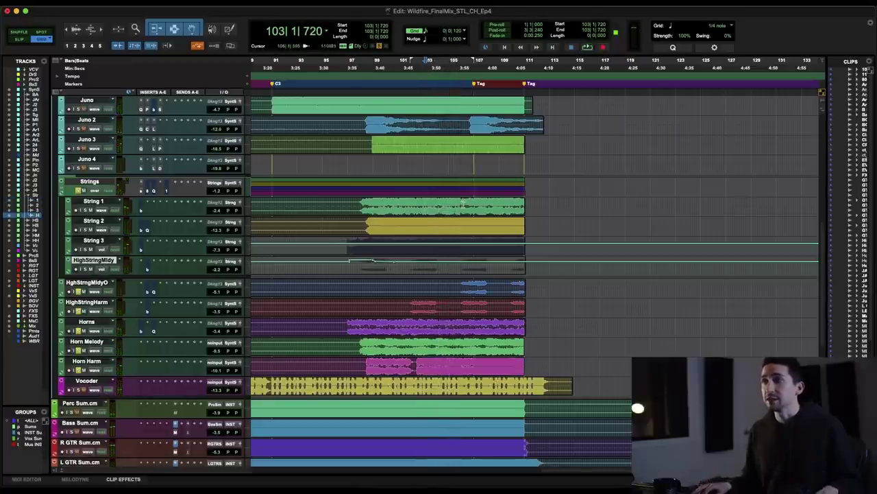
click(461, 211)
key(space)
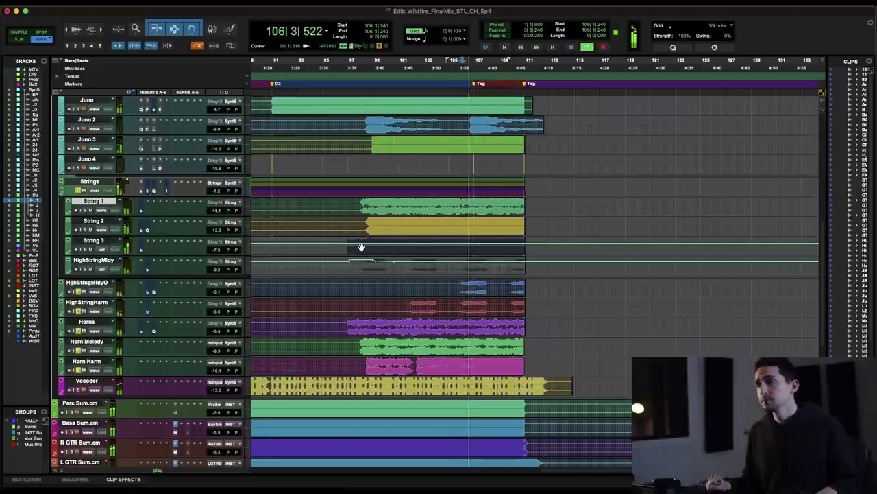
key(space)
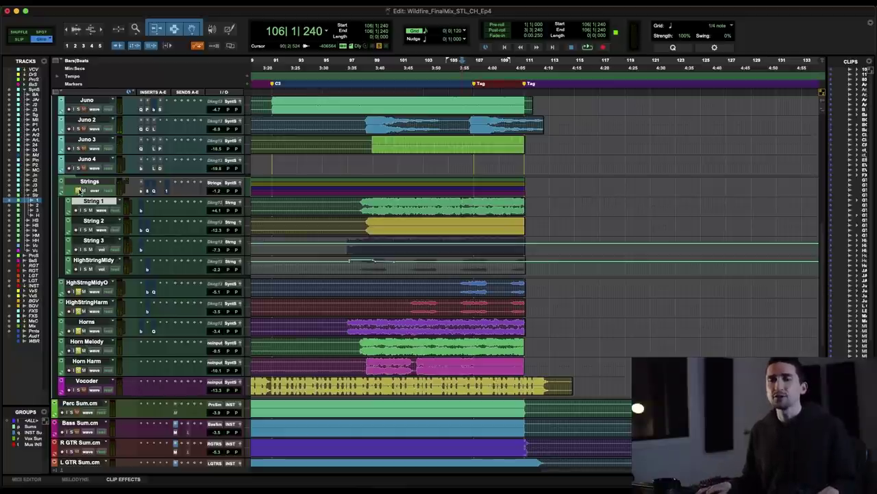
Play the section from bar 103 with only the Strings folder track soloed.
key(1)
key(1)
key(1)
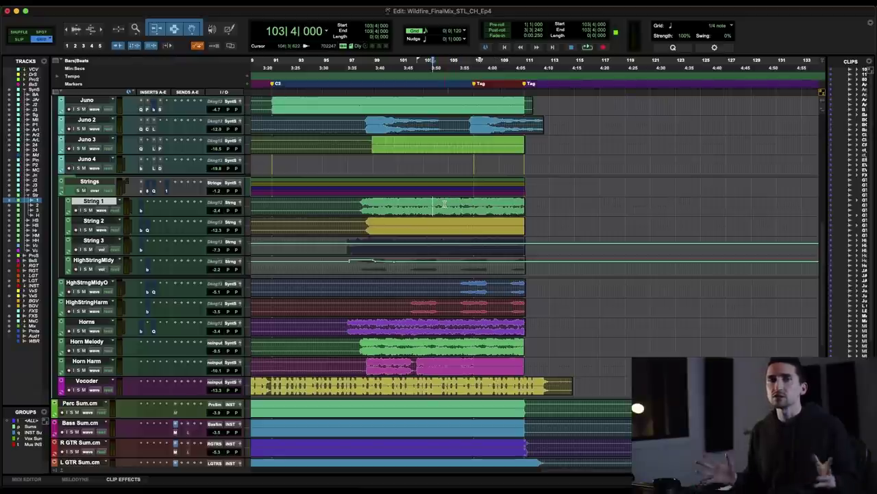
key(space)
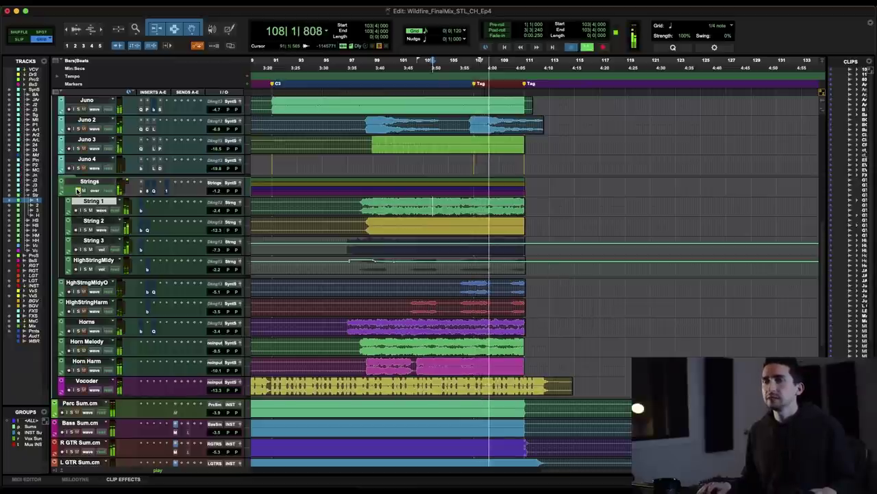
key(space)
In the mixer, move the Strings channel's L1 limiter up one insert slot and insert STL ControlHub below it.
key(super+equal)
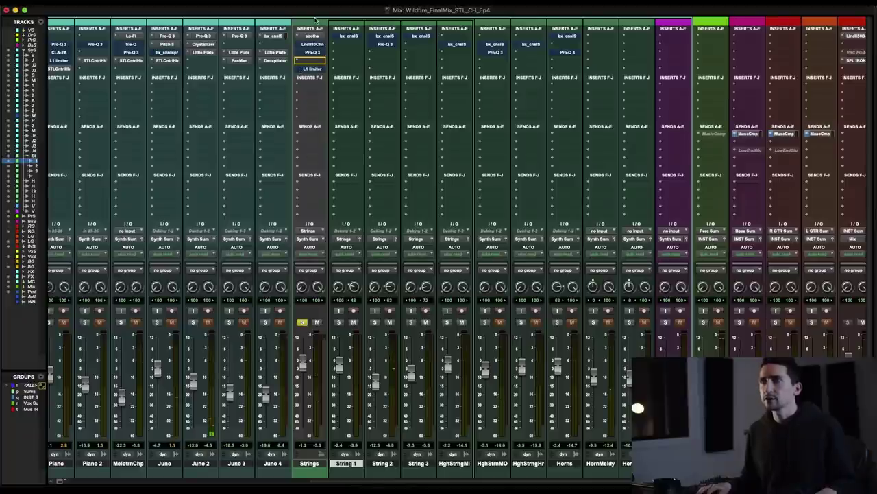
drag(312, 68, 310, 62)
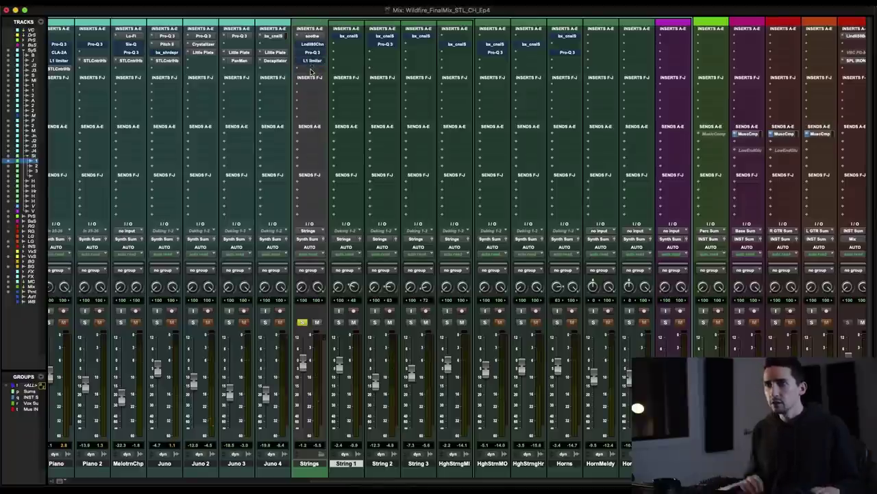
click(312, 69)
click(324, 31)
key(Escape)
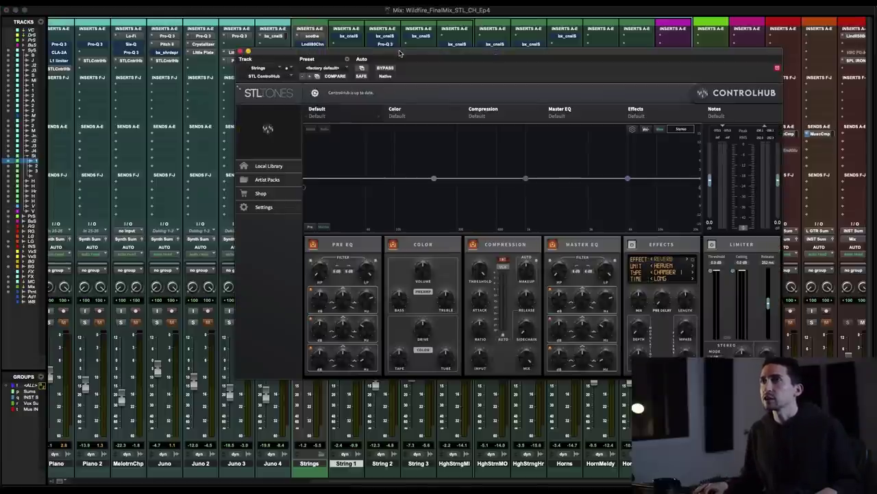
drag(400, 54, 249, 32)
Play the strings and try a low-mid cut at about 330 Hz in ControlHub's EQ.
key(space)
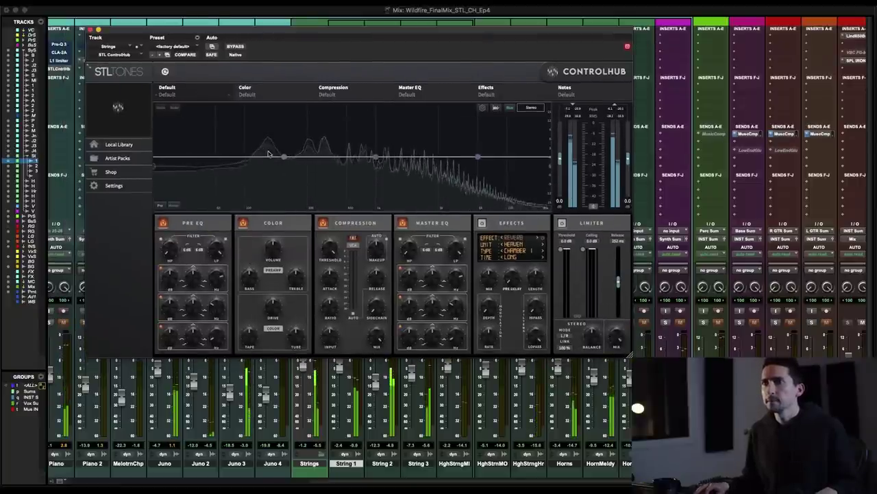
drag(281, 158, 320, 126)
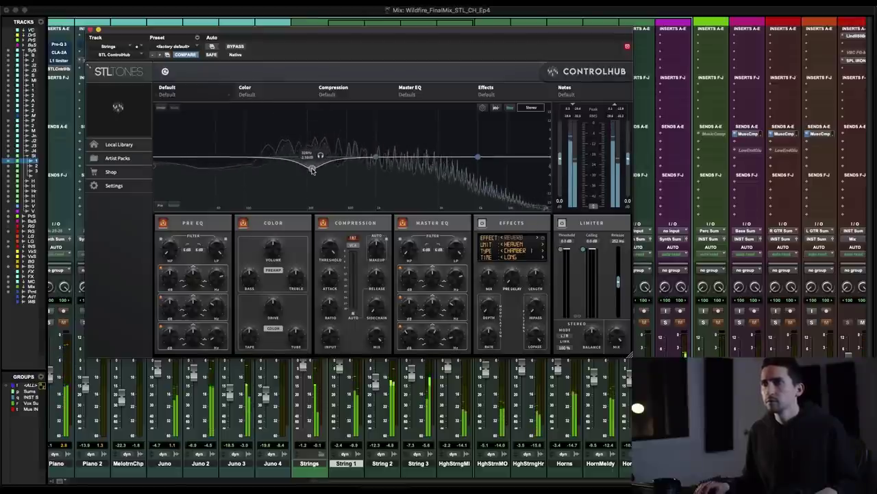
click(145, 172)
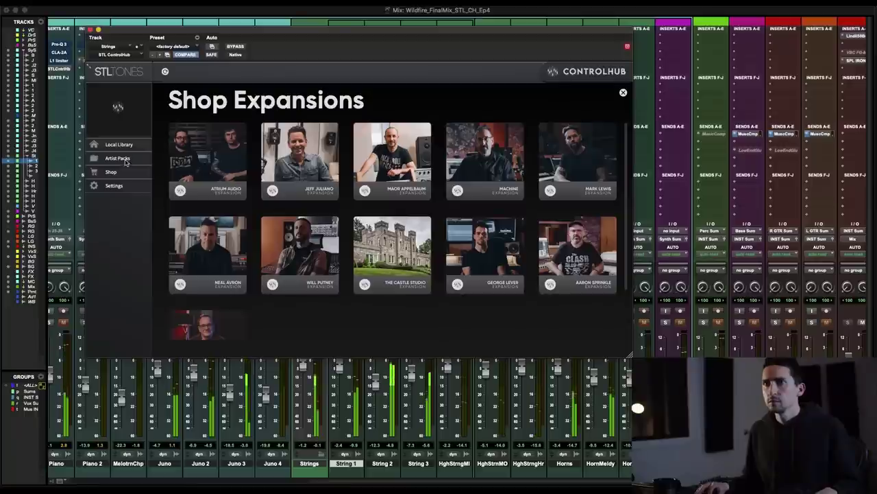
click(126, 162)
click(128, 159)
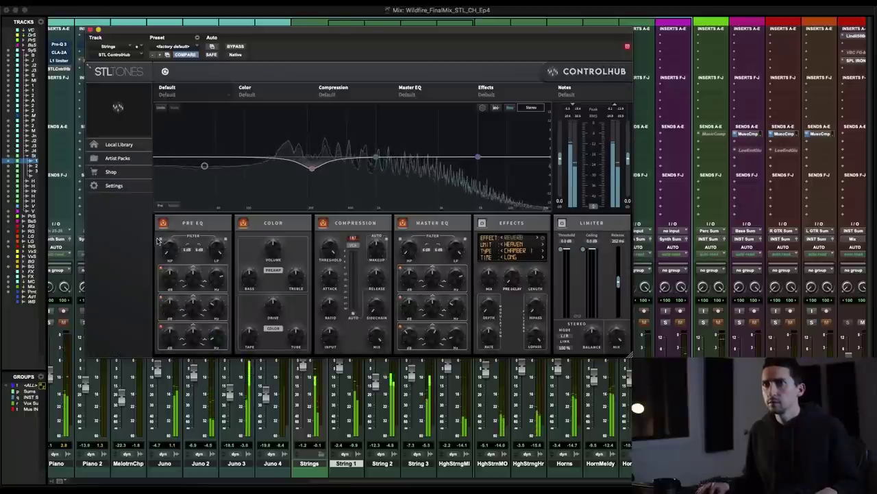
Set a 12 dB high-pass filter at about 120 Hz and a slight cut at about 260 Hz in ControlHub's Pre EQ.
drag(167, 244, 167, 233)
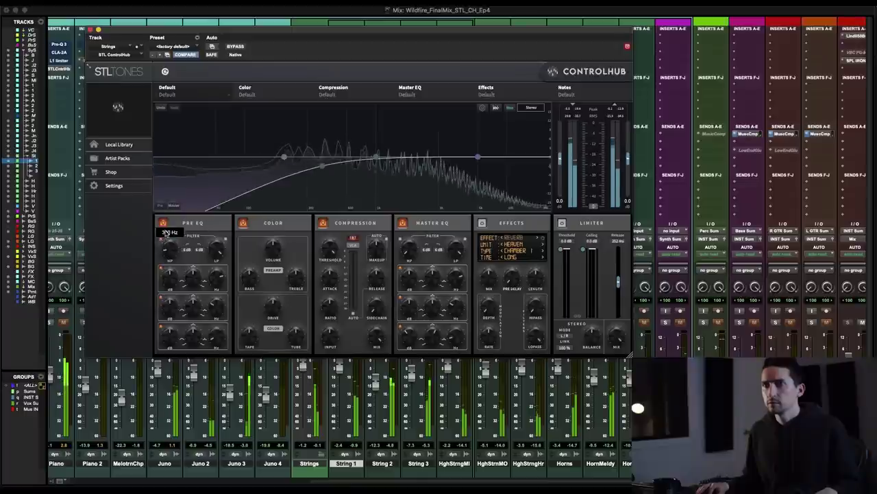
click(197, 249)
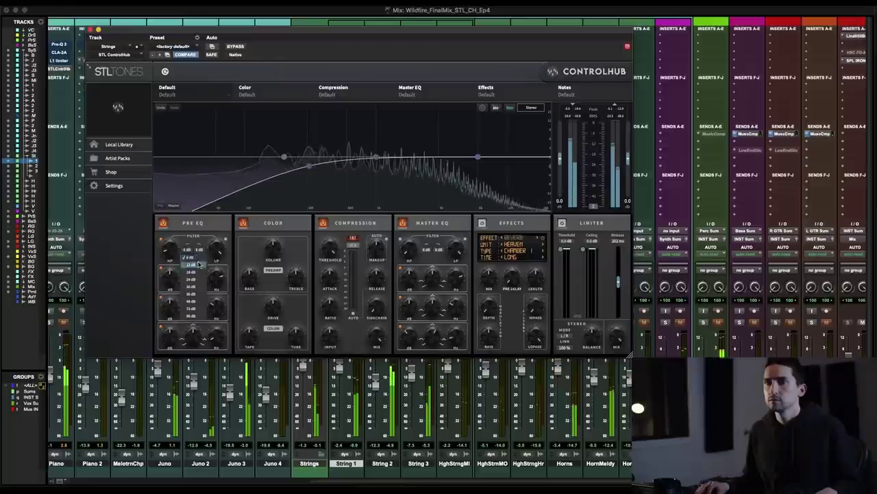
click(199, 264)
drag(309, 167, 268, 155)
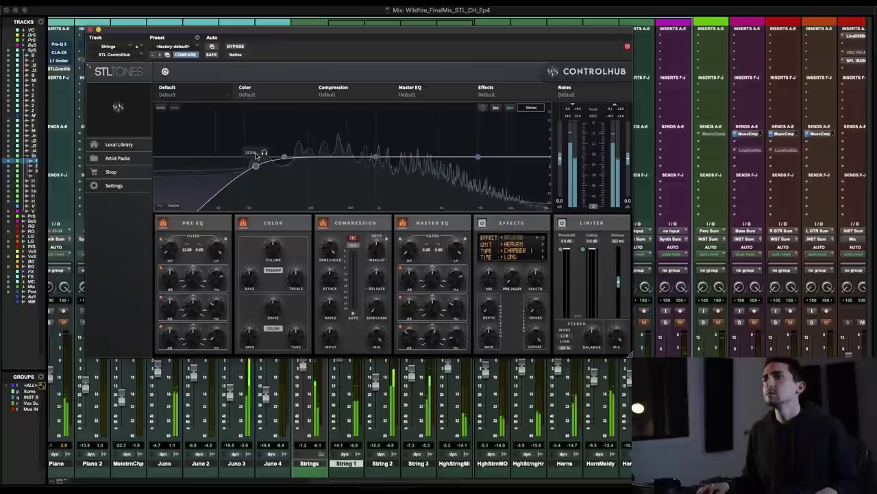
drag(286, 158, 298, 139)
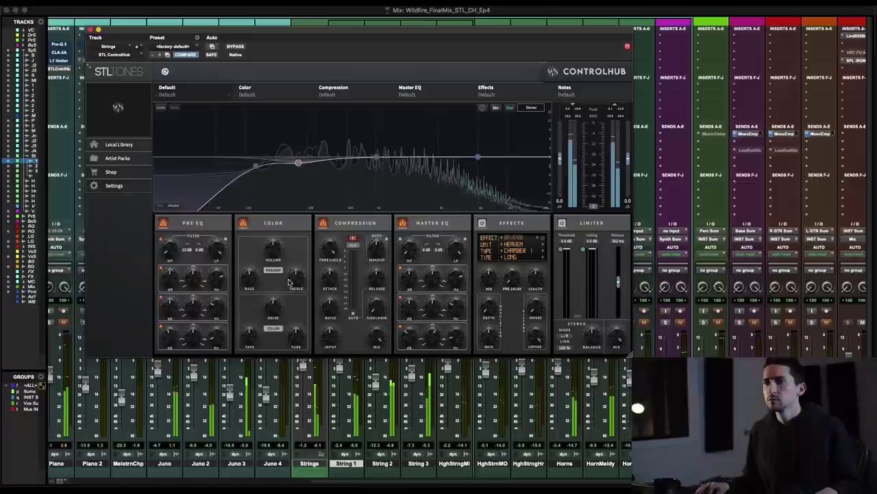
Add tape saturation in the Color section, set its volume to -4.1 dB, and compare with the plugin bypassed.
drag(250, 292, 247, 311)
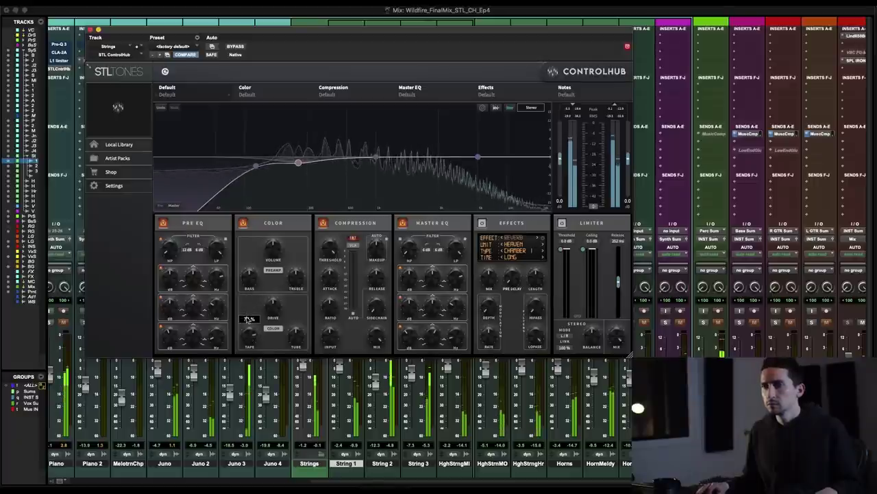
mouse_move(303, 284)
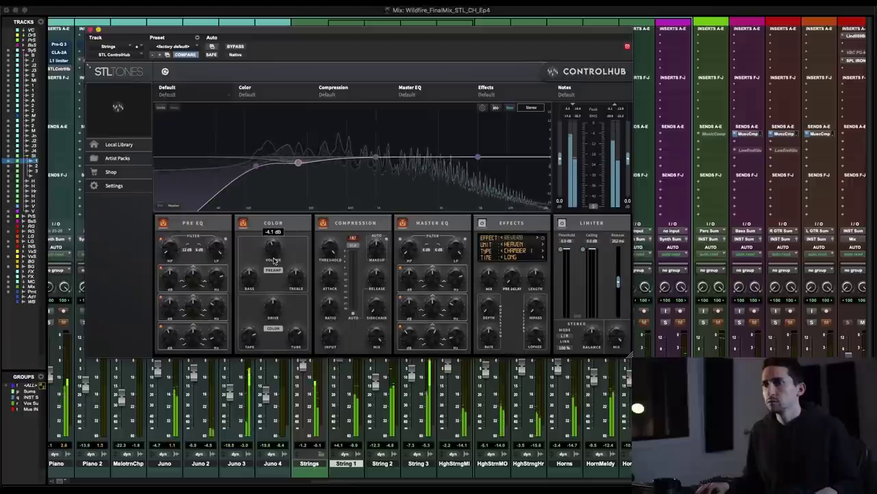
click(235, 46)
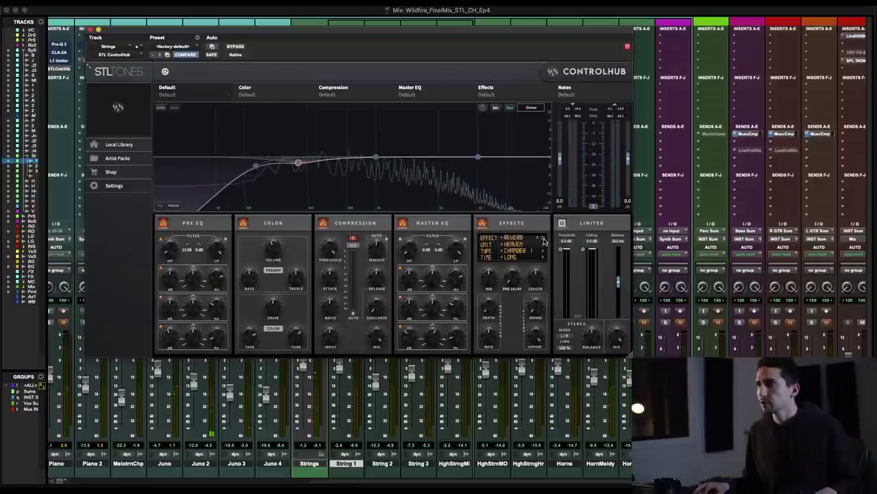
Set up a Heaven Hall 2 reverb with Short time and about 26% mix, and compare it with the plugin bypassed.
click(523, 251)
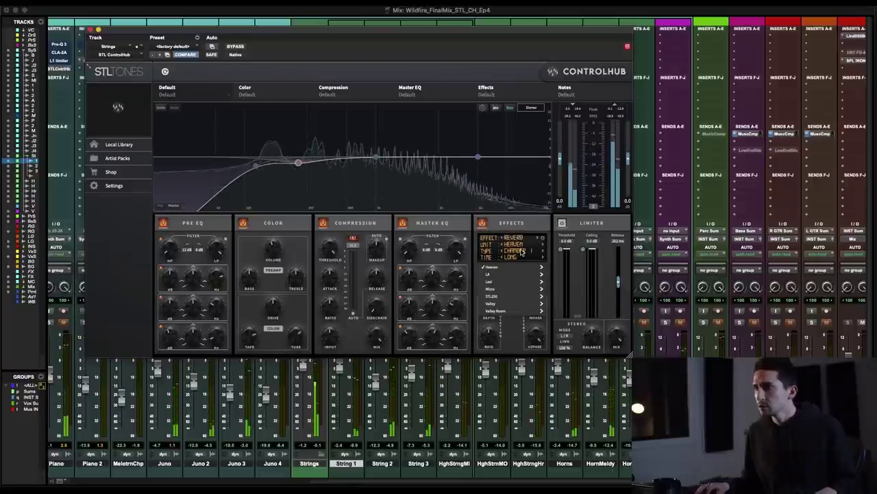
mouse_move(524, 266)
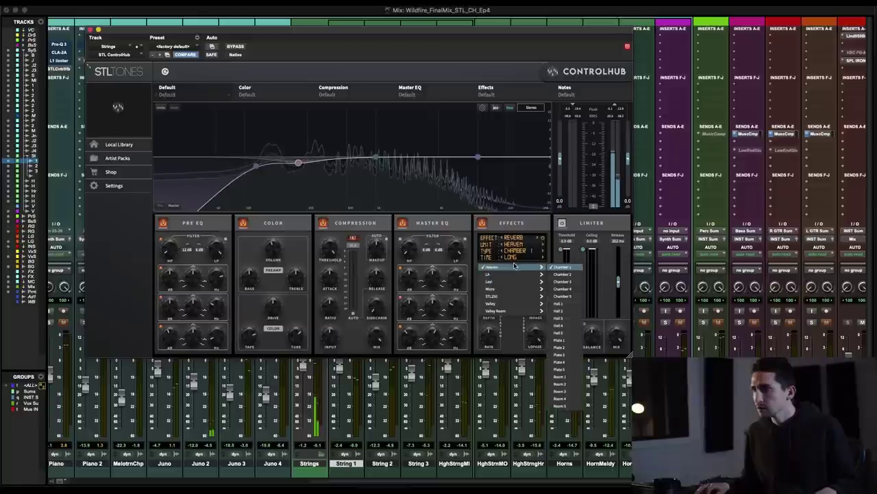
click(565, 306)
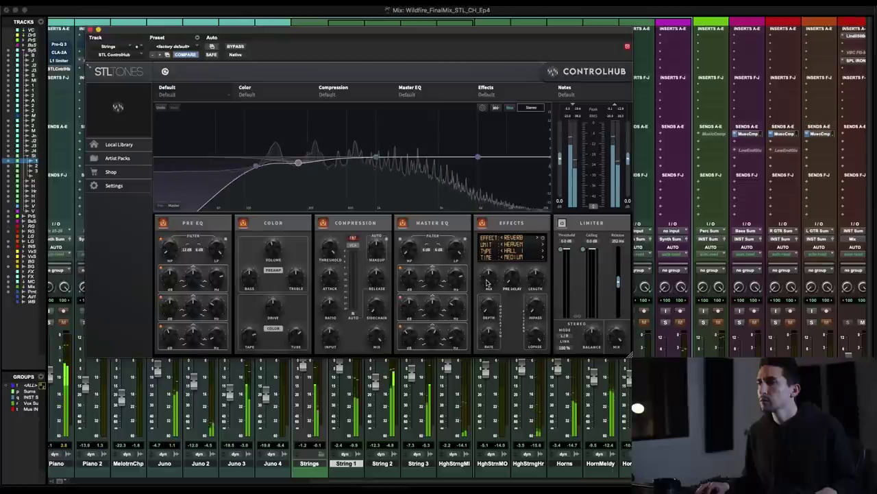
click(543, 253)
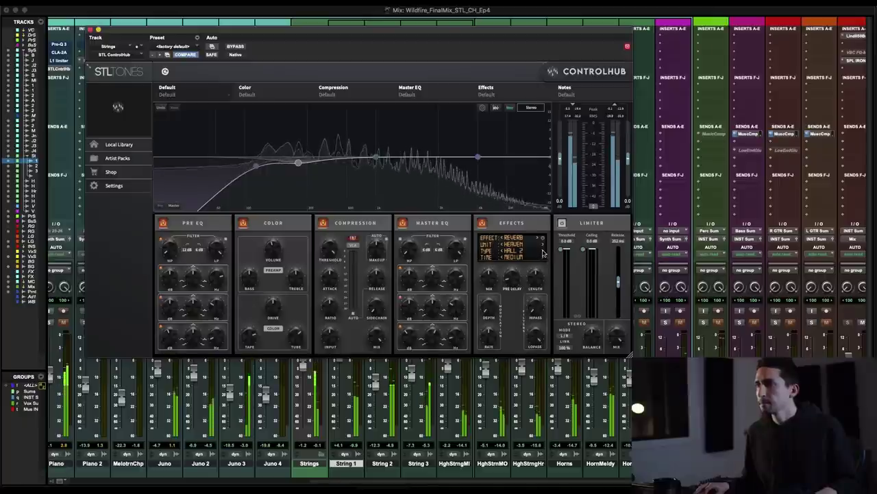
mouse_move(516, 284)
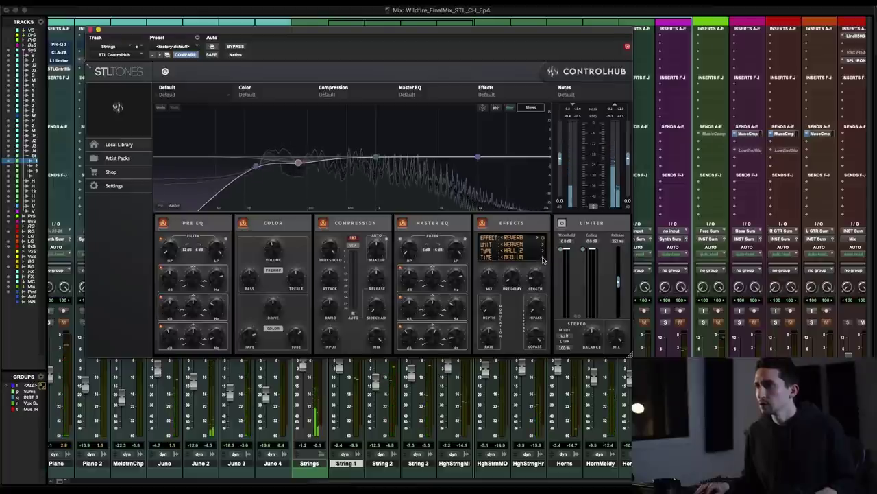
click(543, 259)
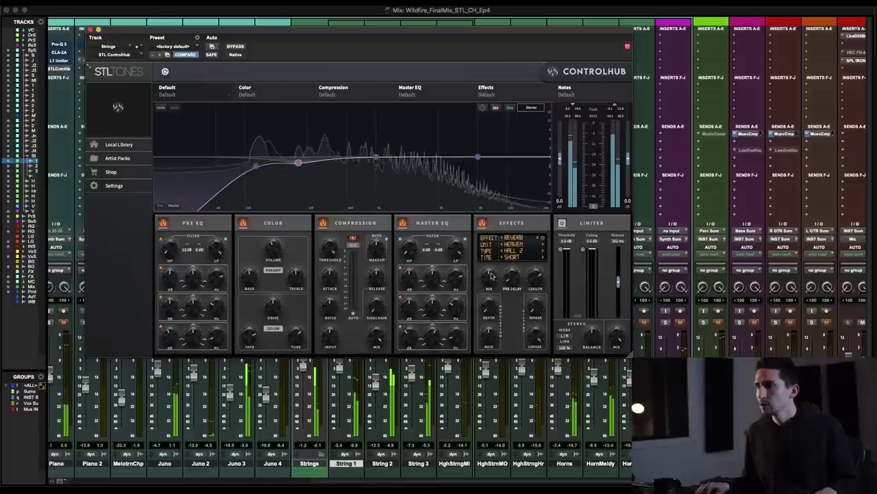
drag(491, 275, 485, 302)
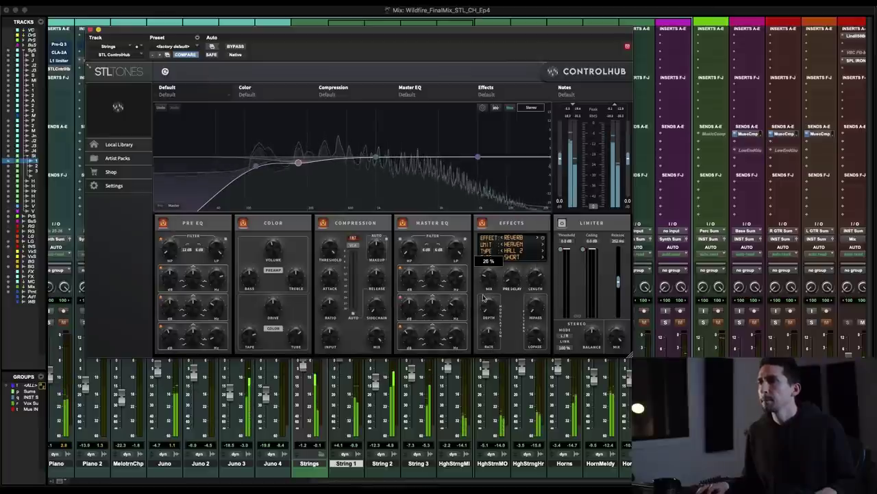
click(236, 47)
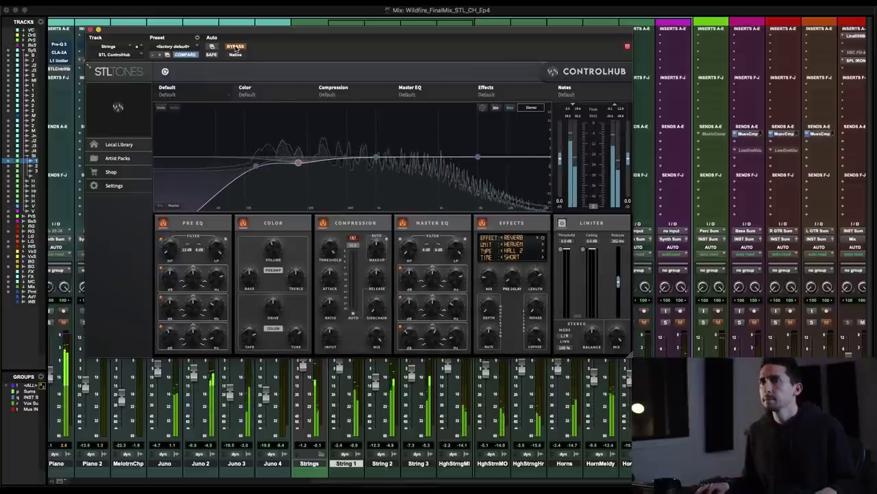
click(236, 47)
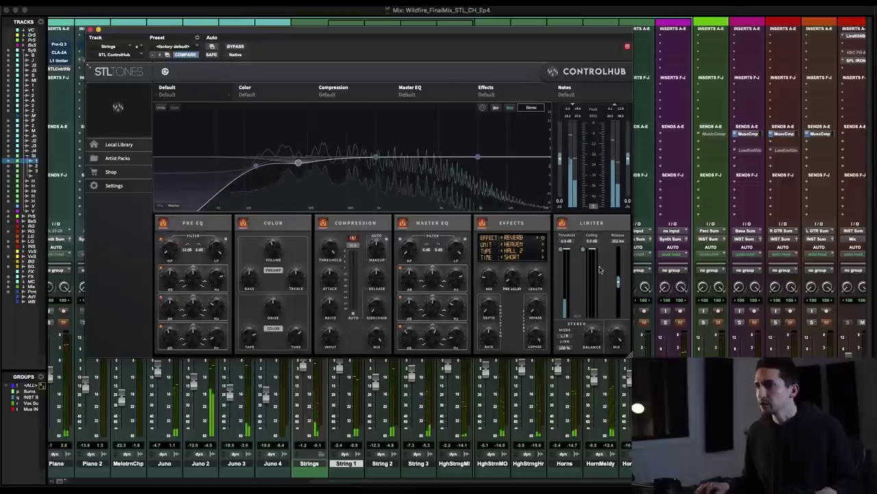
Set the limiter's threshold to about -7.6 dB and ceiling to about -3 dB, compare with bypass, and close the plugin.
drag(566, 251, 583, 272)
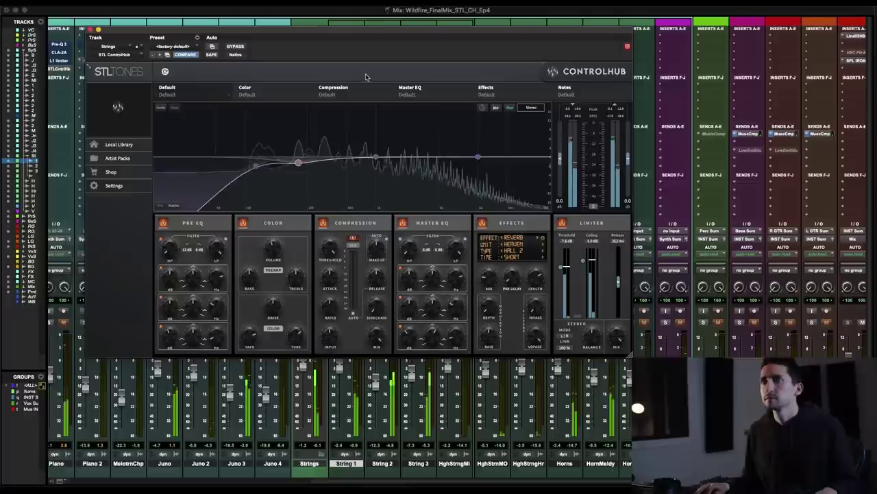
click(236, 48)
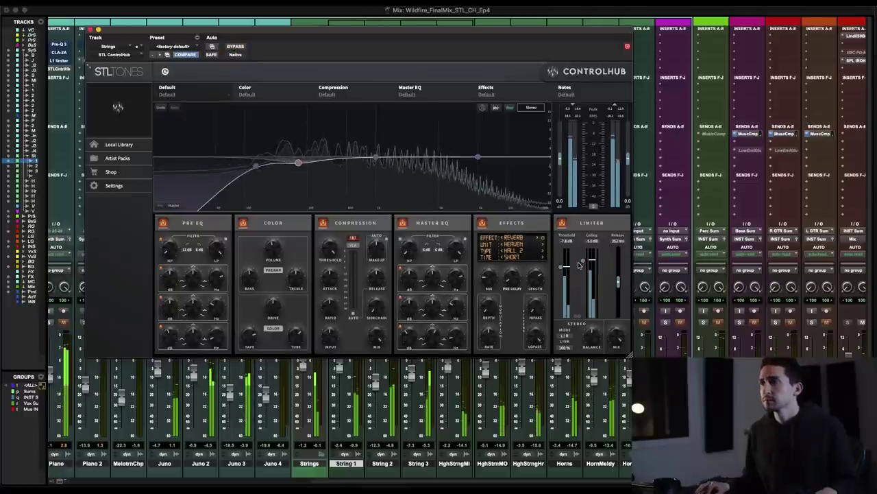
click(90, 30)
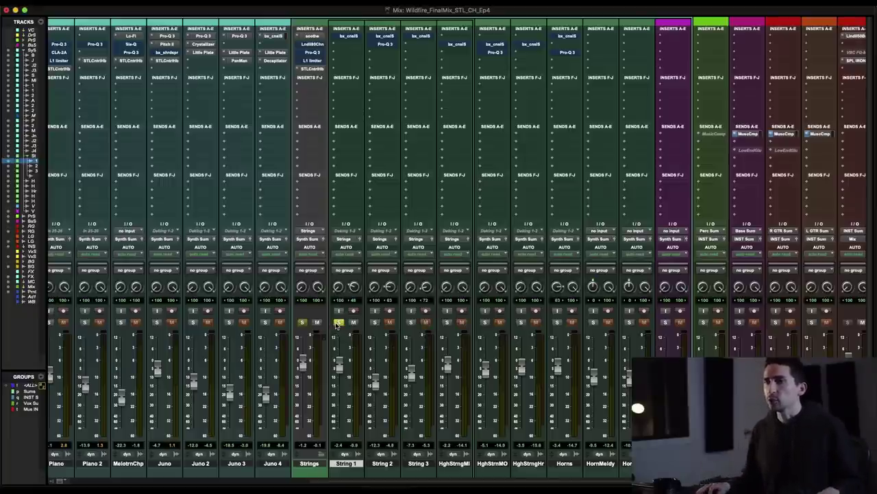
Return to the Edit window and play the soloed String 1 from where its clip begins and again from bar 105.
key(super+equal)
click(353, 201)
key(space)
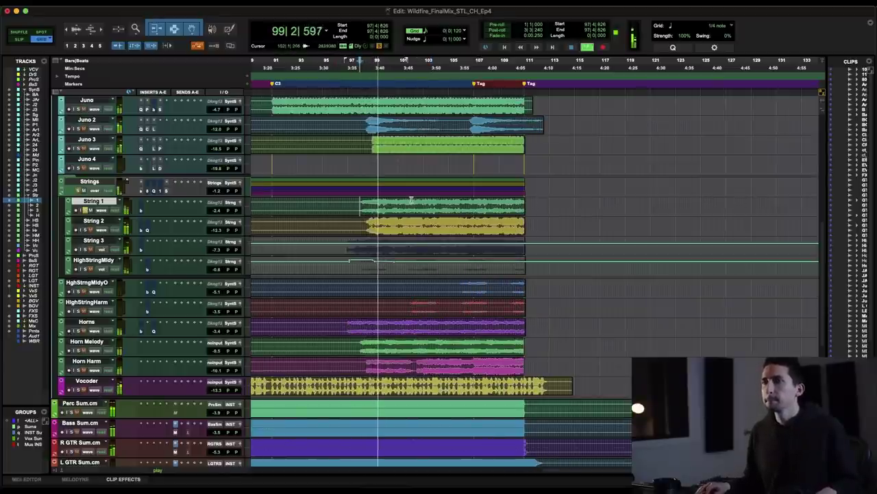
drag(451, 203, 514, 203)
key(space)
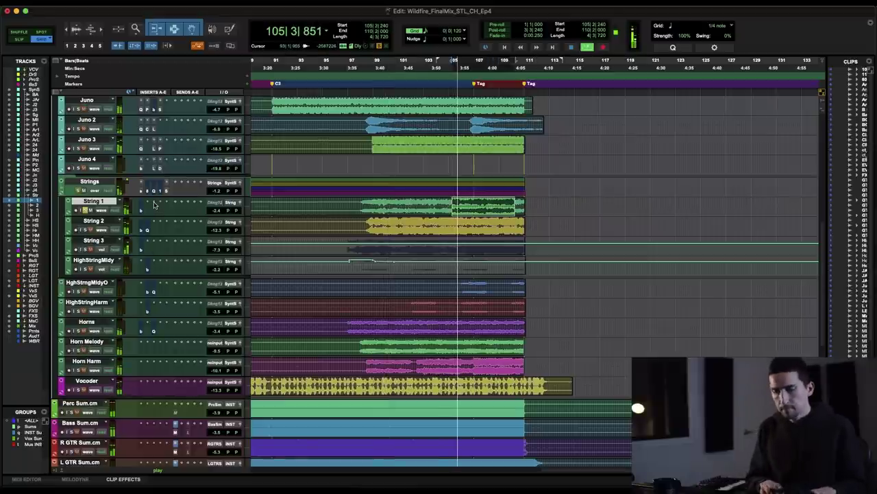
Insert STL ControlHub on String 1 and load the Neal Avron individual model 01 Melbourne Channel 1.
click(155, 204)
click(232, 206)
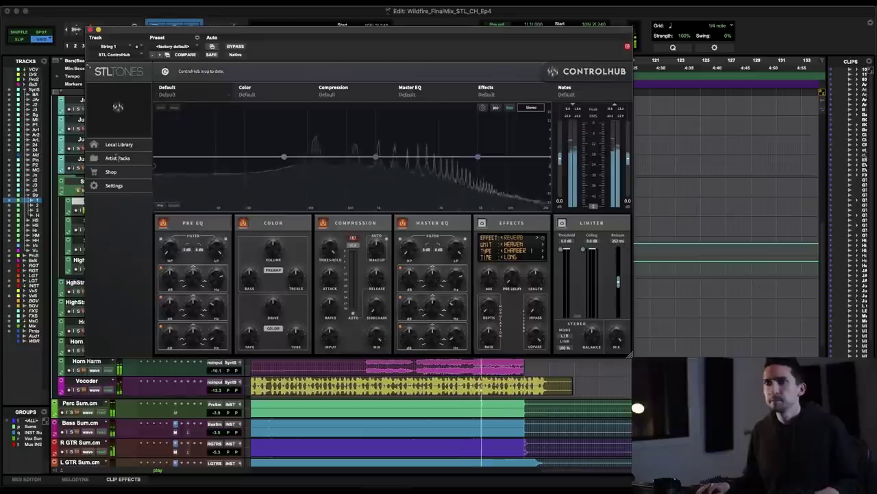
click(125, 158)
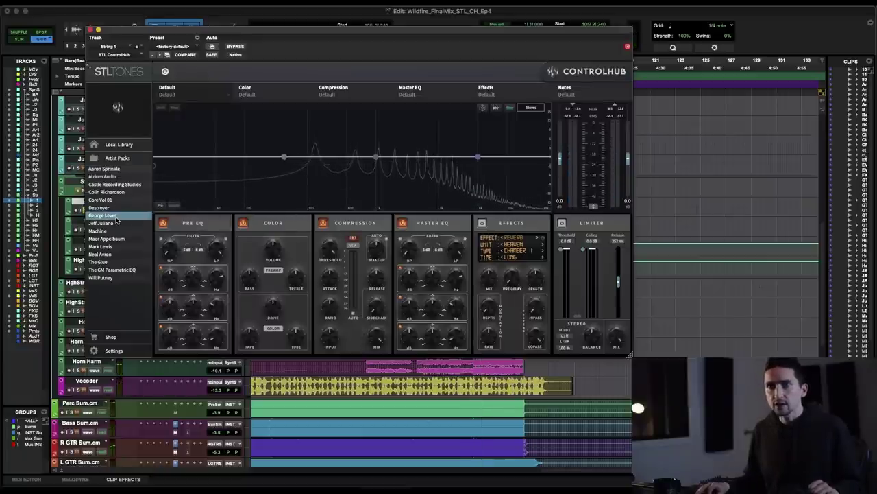
mouse_move(118, 209)
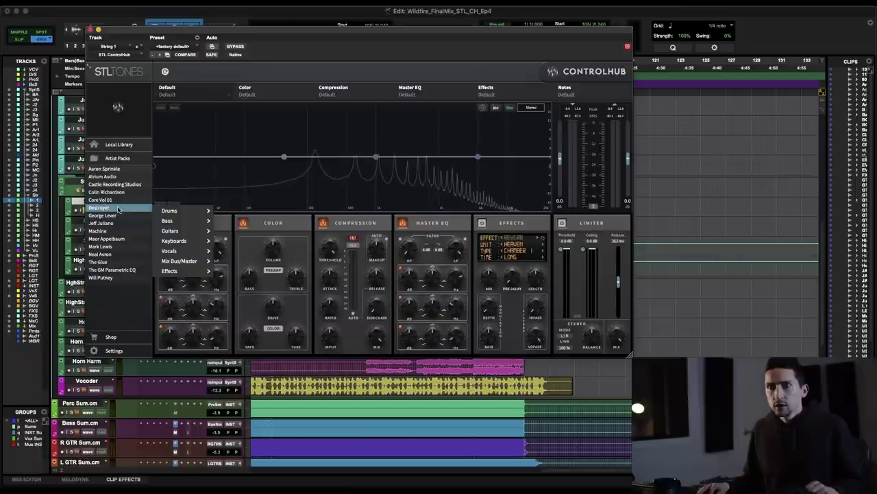
mouse_move(110, 254)
mouse_move(203, 210)
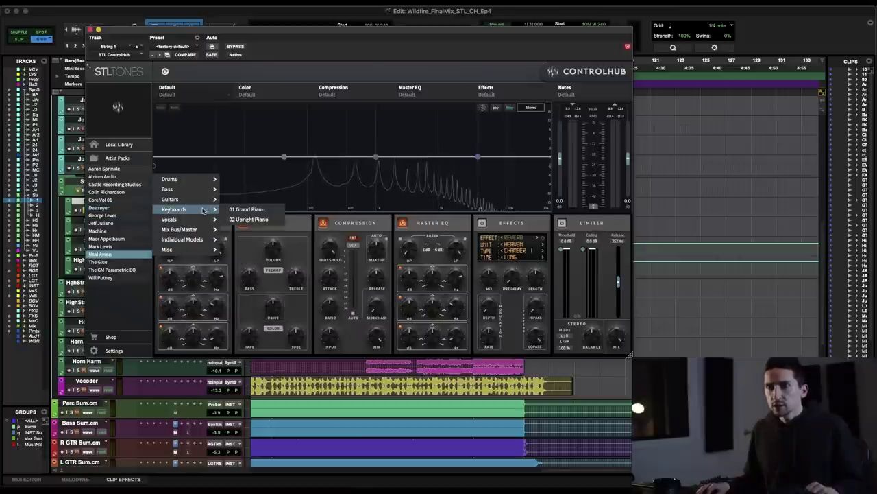
mouse_move(190, 243)
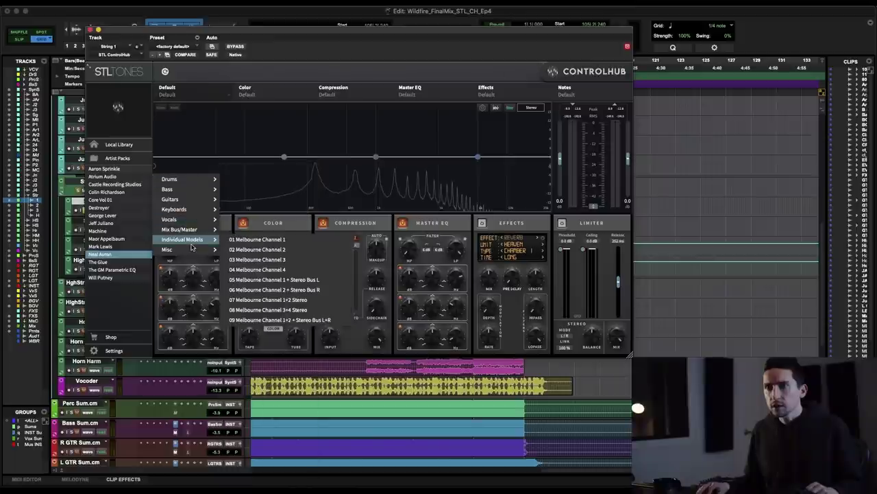
click(260, 239)
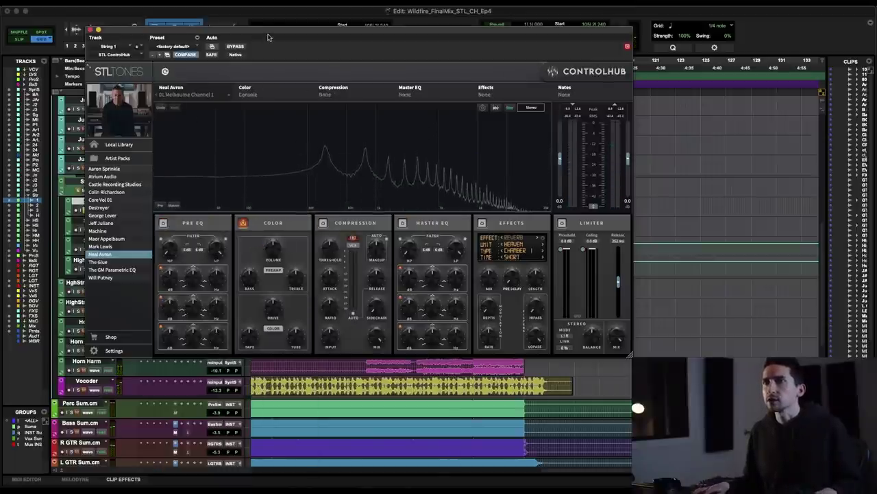
Audition the following Melbourne Channel presets on String 1 up to 07 Melbourne Channel 1+2 Stereo.
drag(268, 38, 277, 37)
click(240, 96)
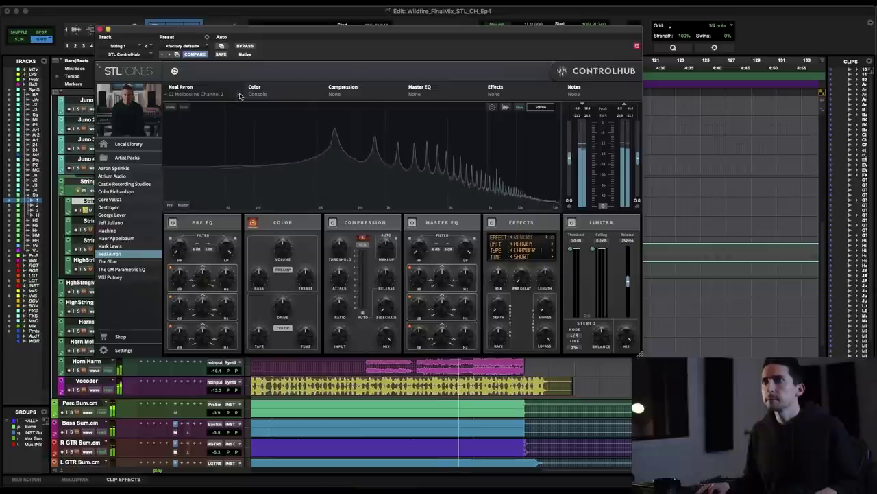
click(240, 96)
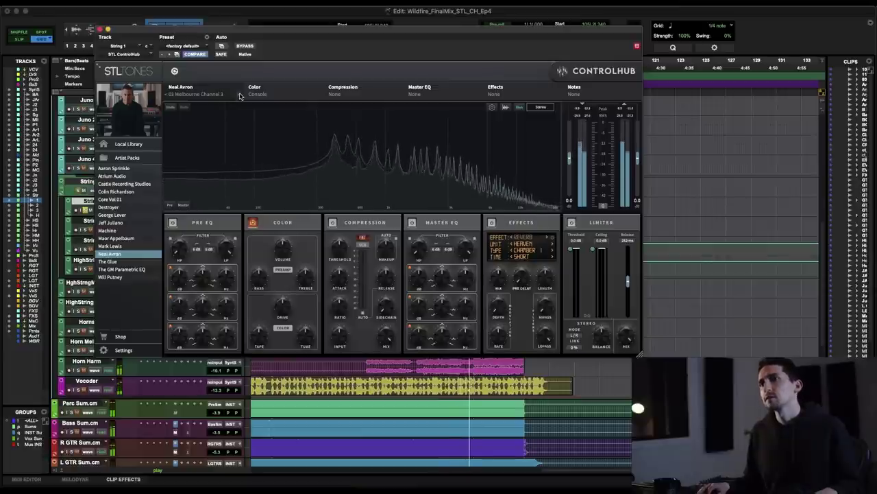
click(240, 96)
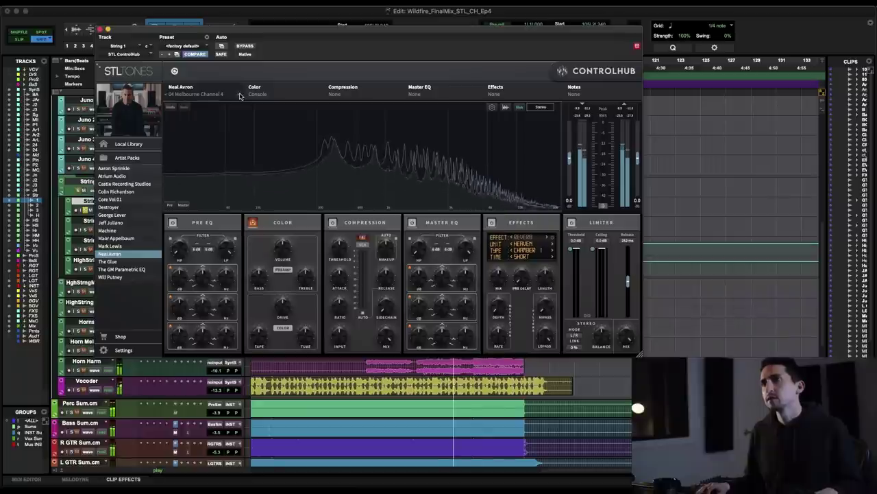
click(239, 96)
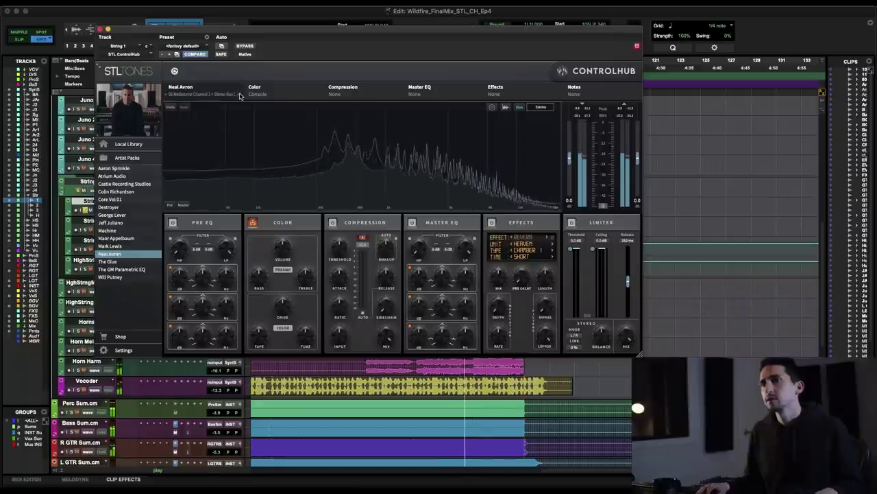
click(239, 96)
click(240, 96)
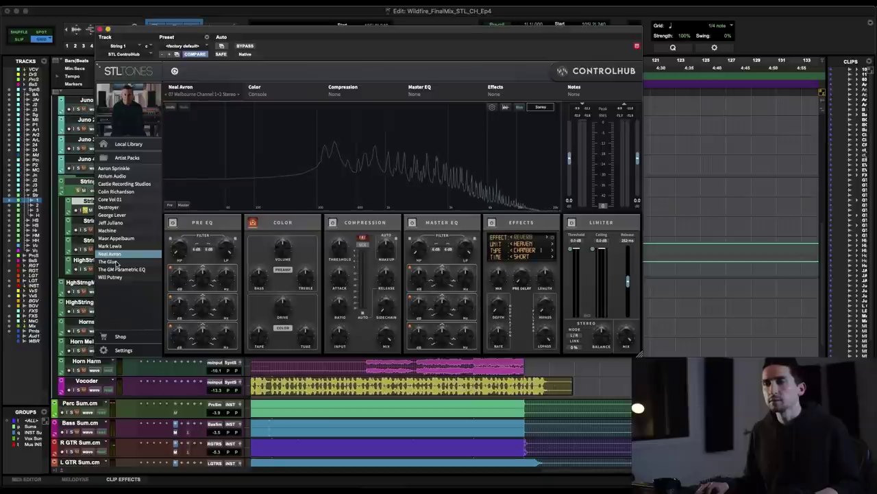
Load the Destroyer pack's vocal preset 01 Console Pushed on String 1 and start playback.
click(116, 262)
click(121, 255)
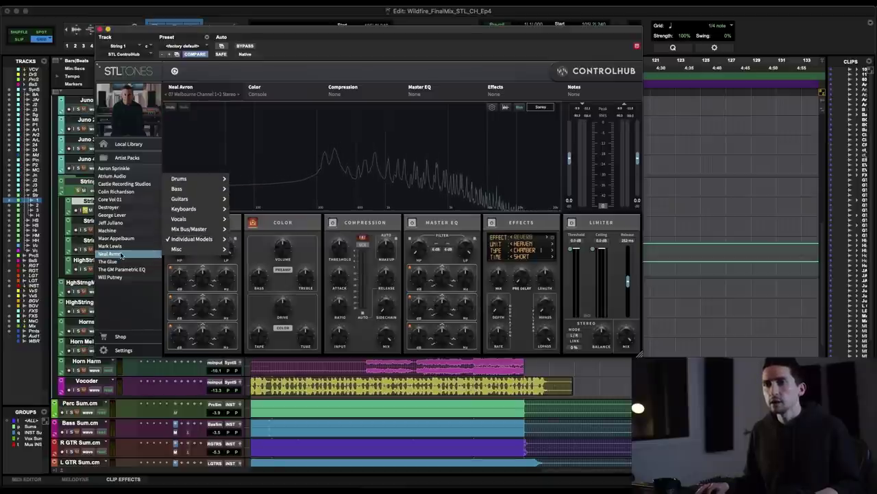
click(108, 207)
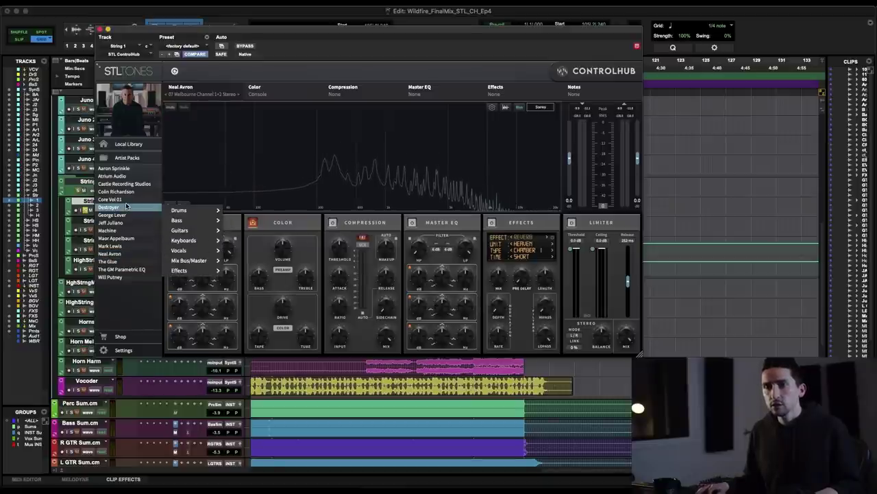
mouse_move(200, 214)
mouse_move(190, 272)
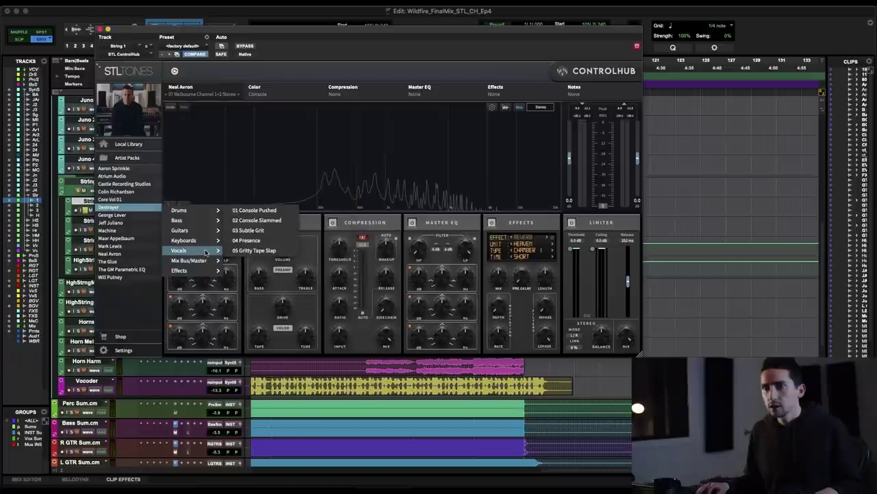
click(259, 209)
key(space)
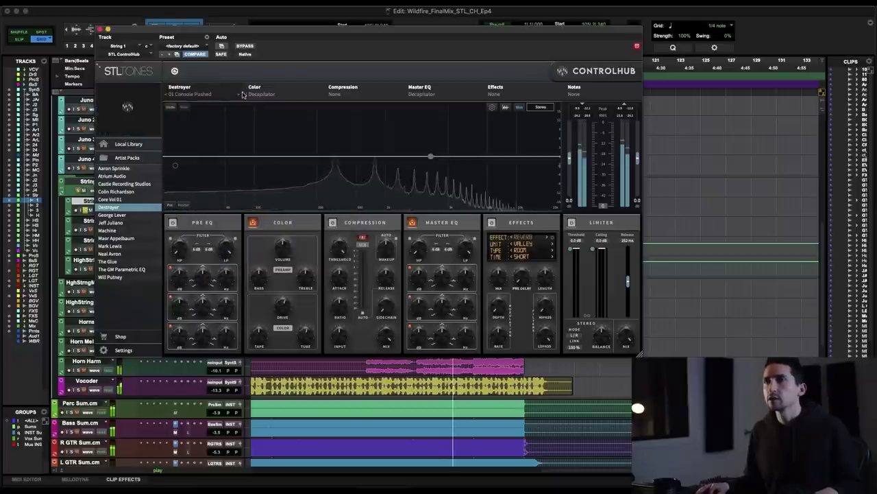
Step through the Destroyer vocal presets while String 1 plays and settle on 05 Gritty Tape Slap.
click(238, 95)
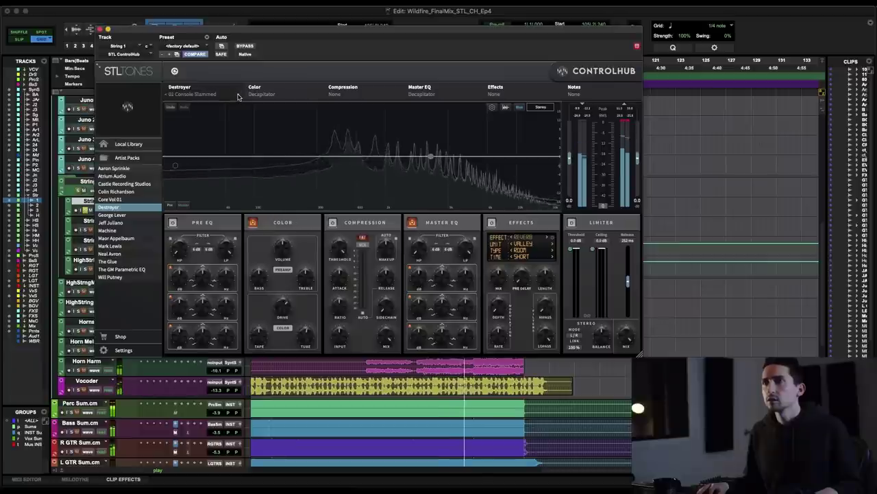
click(238, 95)
click(237, 95)
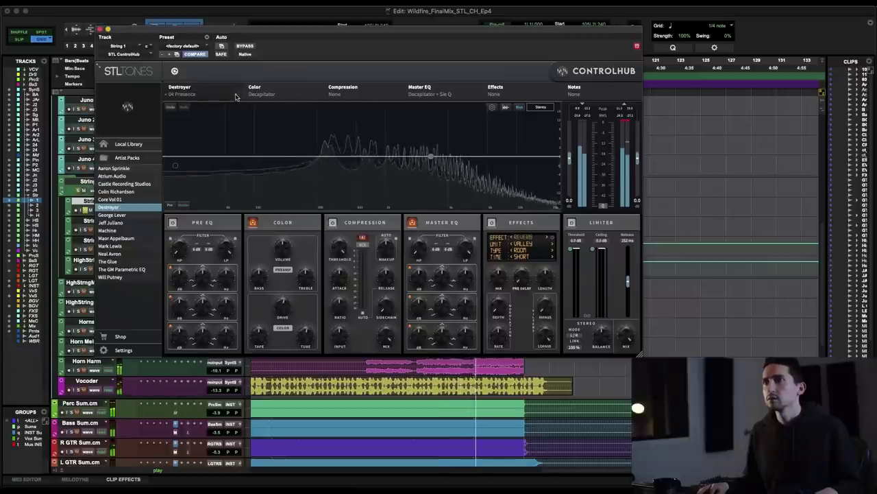
click(240, 96)
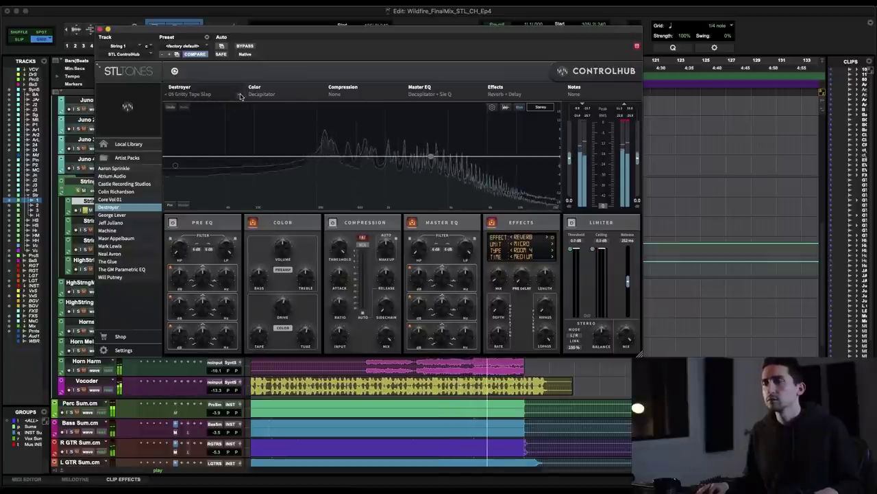
Disable the preset's effects, set the input level to -1.7 dB, and cut the master EQ about 4 dB near 7.2 kHz, comparing with bypass.
click(490, 222)
click(246, 46)
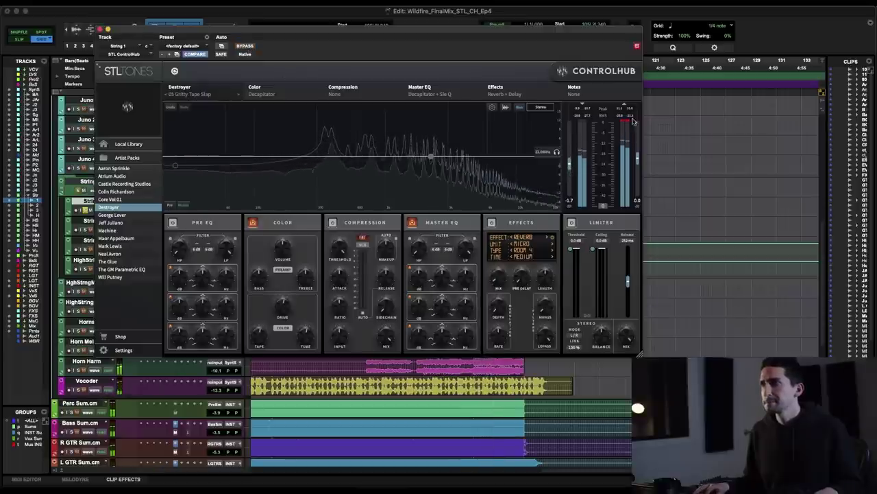
drag(431, 157, 499, 168)
mouse_move(626, 335)
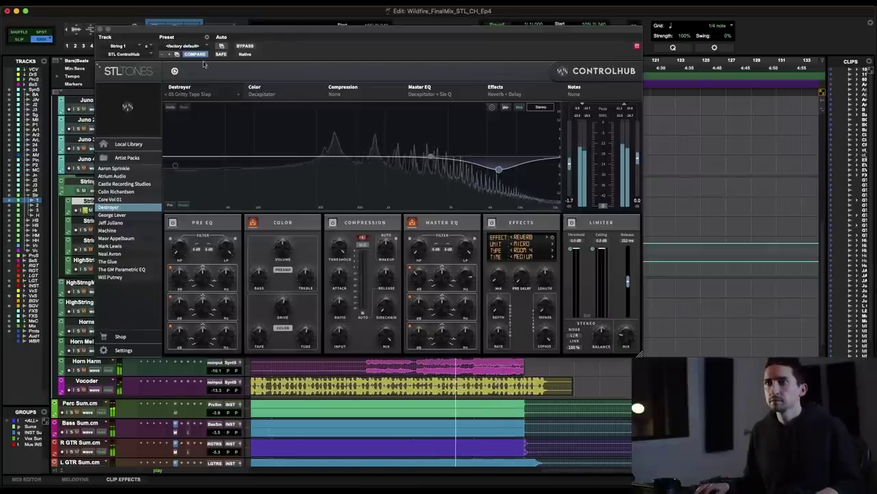
click(251, 46)
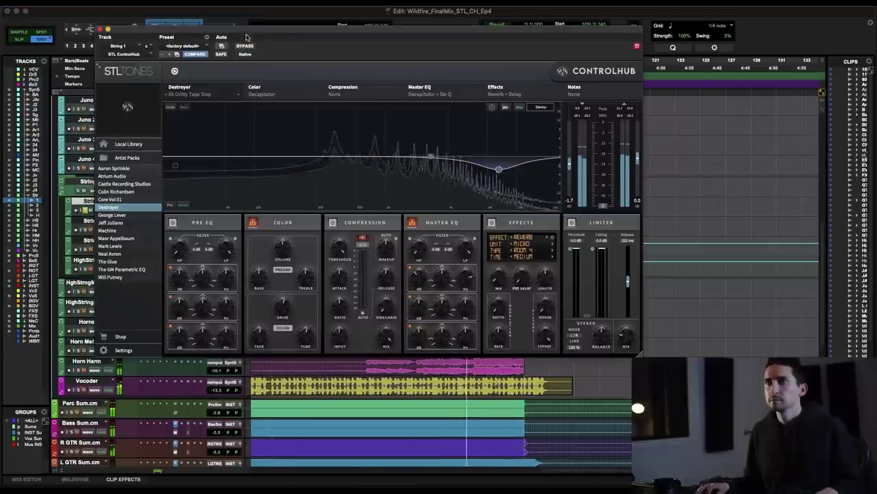
Close the plugin, unsolo String 1, and stop playback.
drag(245, 31, 375, 32)
click(229, 29)
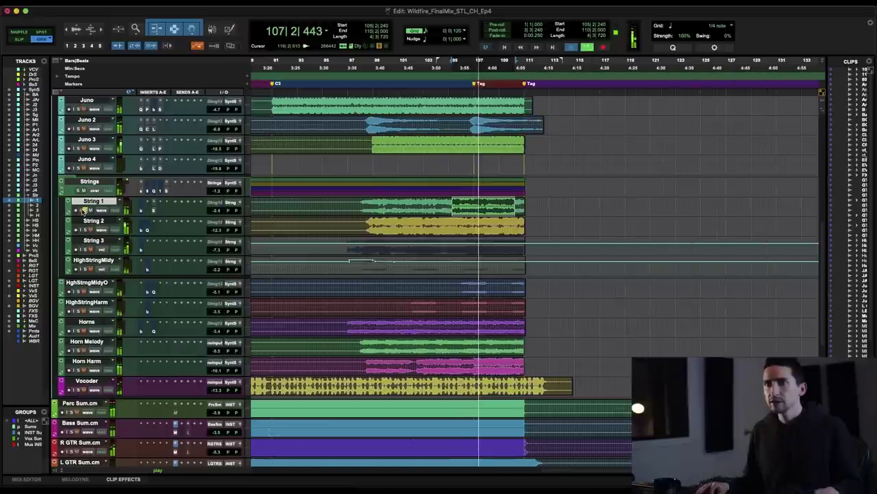
key(space)
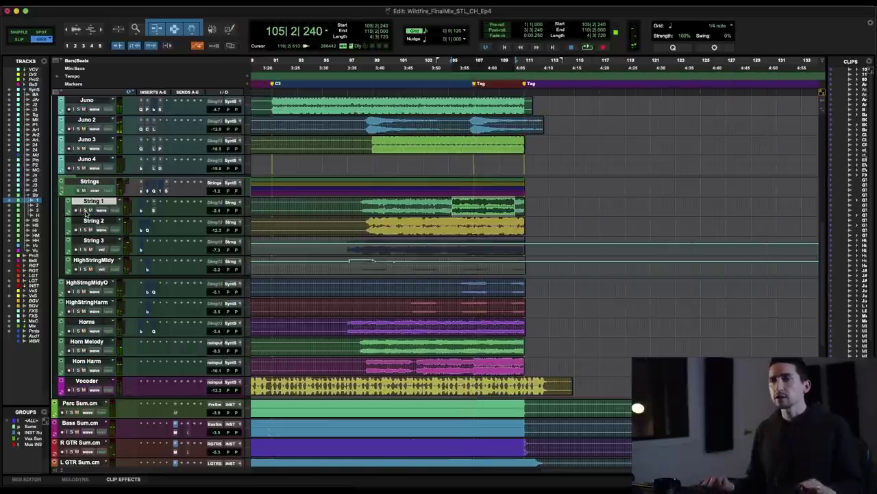
Solo String 2, play it from where its clip begins, and switch to the Mix window.
click(360, 222)
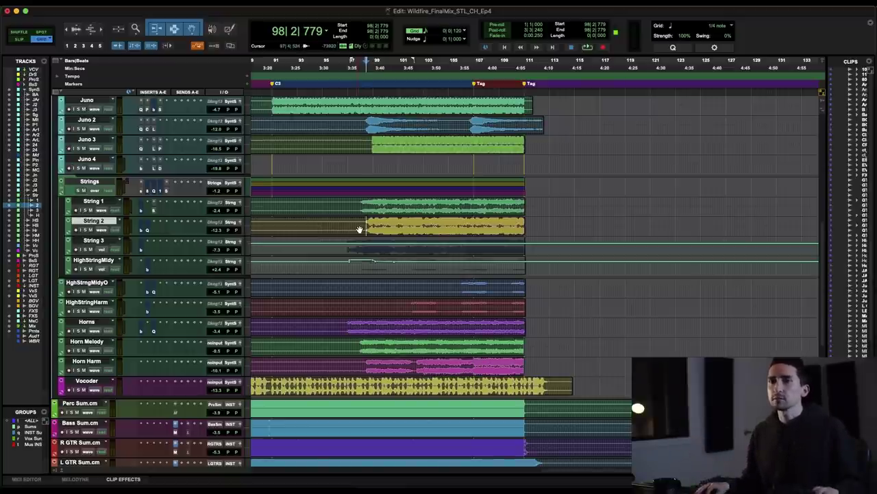
key(space)
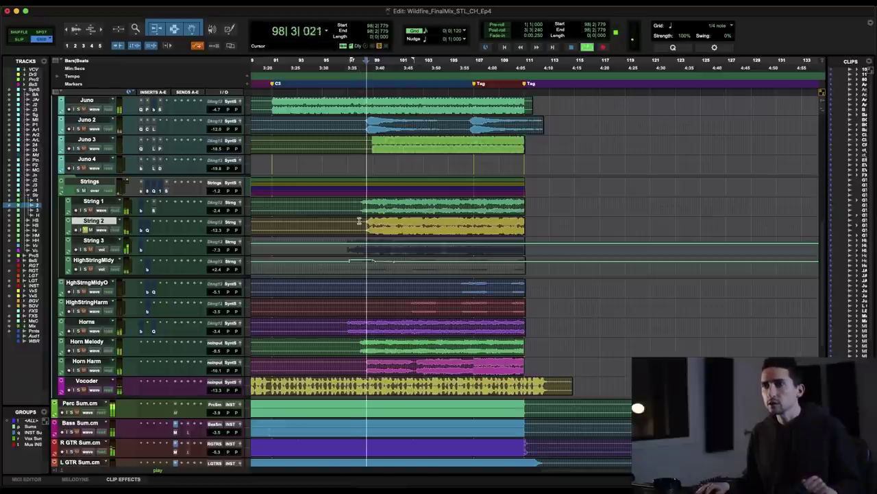
key(super+equal)
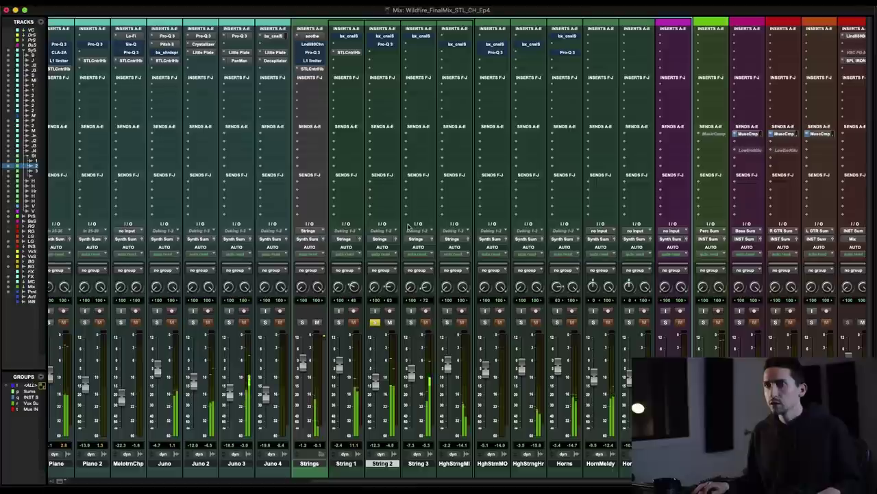
Copy ControlHub from String 1 to String 2, compare it with the plugin bypassed, and close the plugin.
drag(355, 54, 386, 53)
click(385, 54)
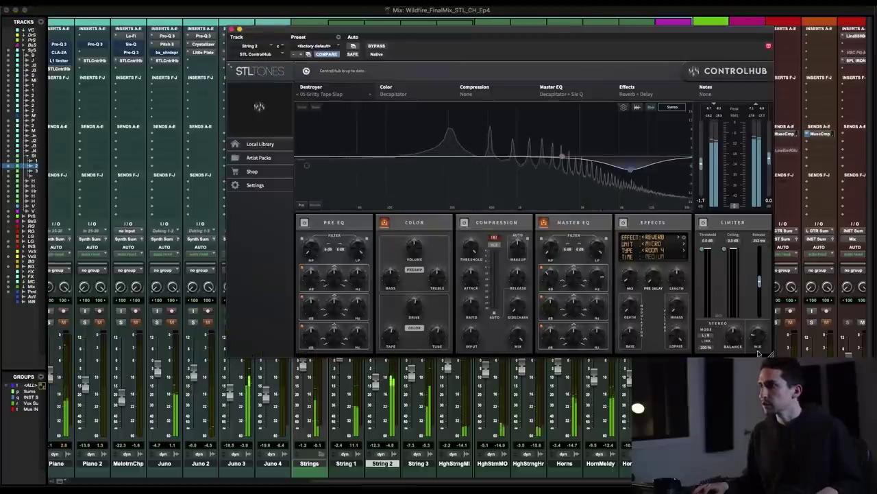
mouse_move(758, 339)
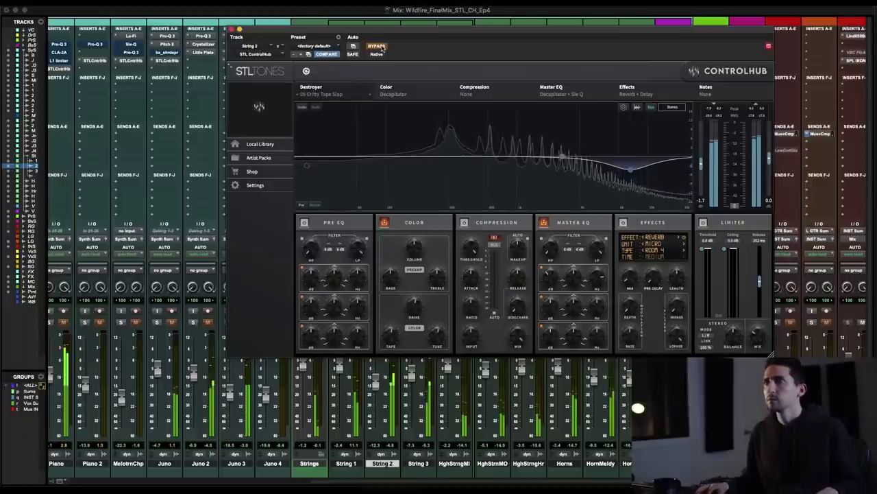
key(super+w)
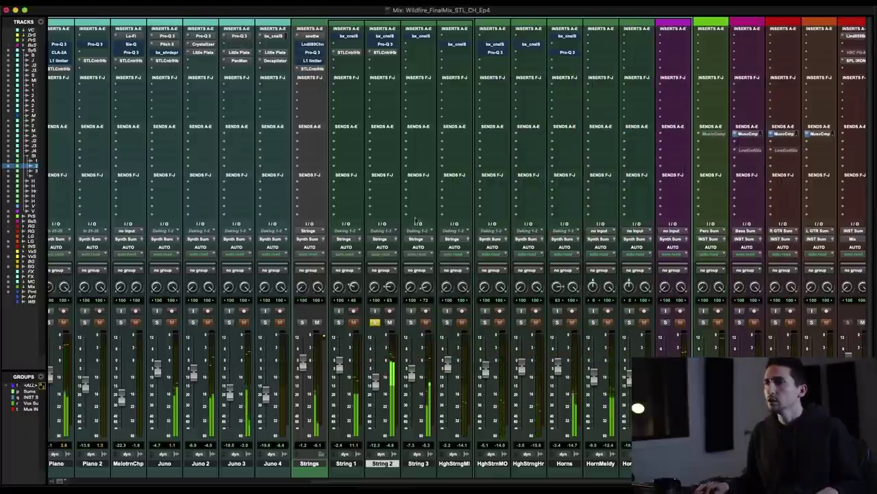
Unsolo String 2, check String 3 in solo, and play the soloed Strings bus in the Edit window.
click(374, 321)
click(411, 321)
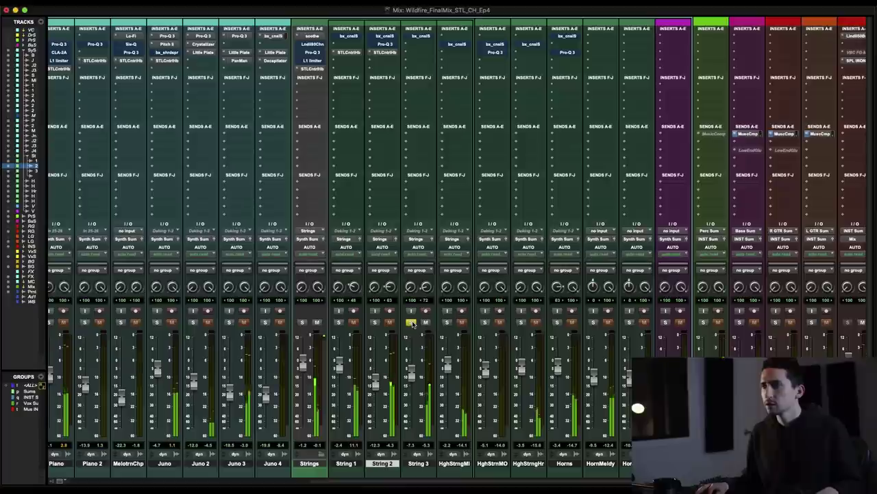
click(302, 321)
click(446, 321)
key(super+equal)
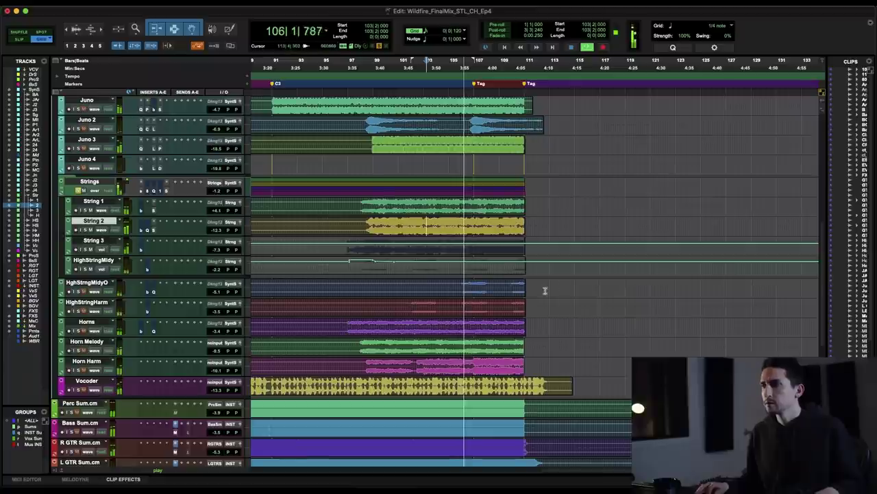
Isolate the high string melody track during playback and copy the strings' Gritty Tape Slap ControlHub setup onto it.
click(353, 266)
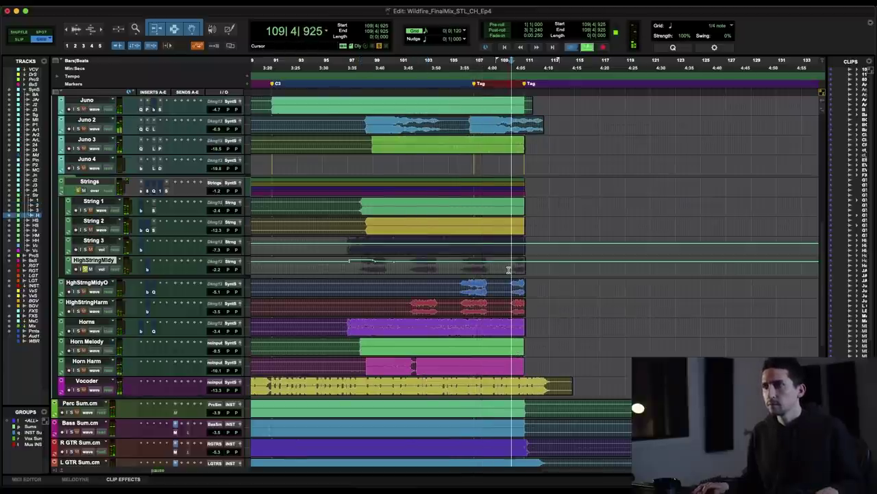
key(super+equal)
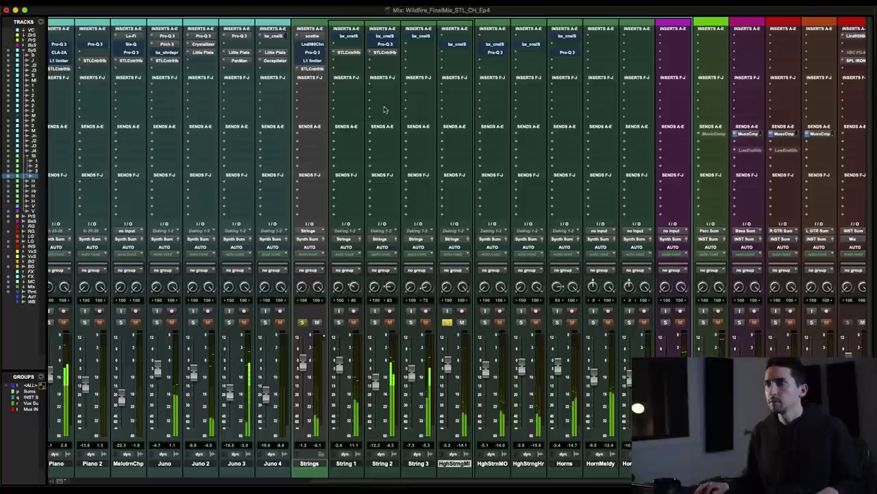
click(448, 322)
click(449, 322)
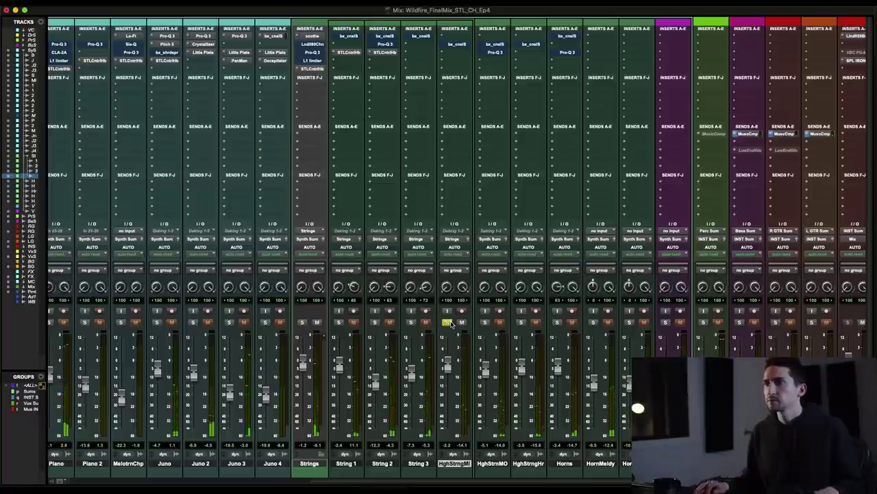
click(455, 52)
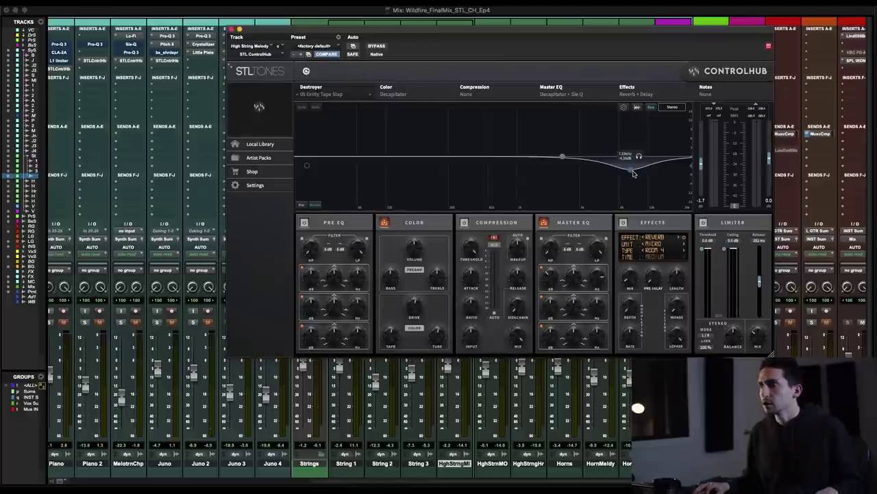
Flatten the high-frequency Master EQ cut in the high string melody's ControlHub and compare the sound with the plugin bypassed during playback.
drag(634, 172, 631, 159)
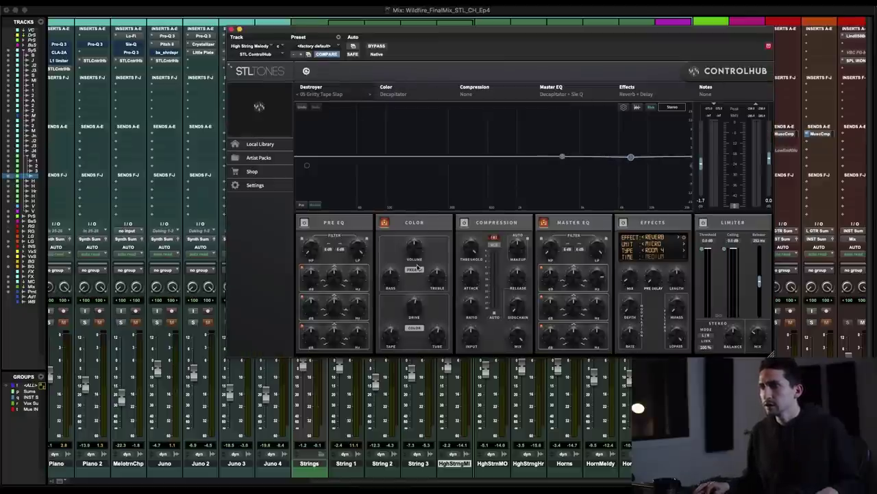
key(space)
mouse_move(413, 302)
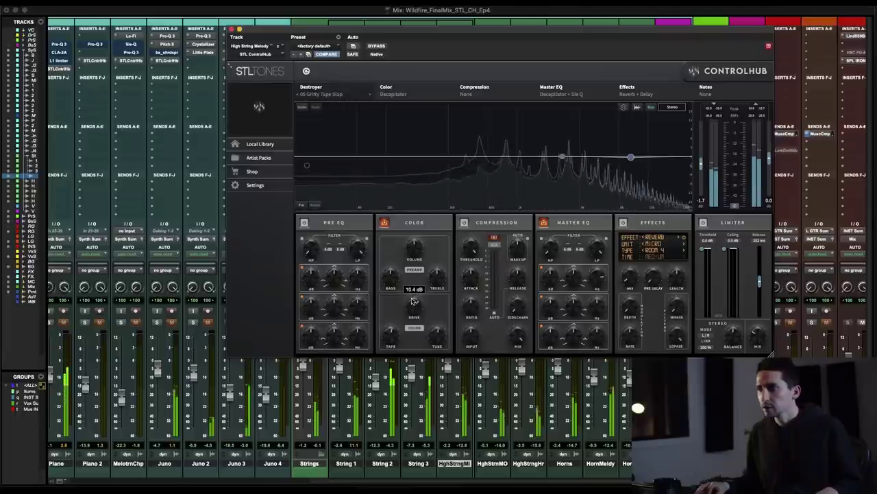
click(376, 46)
click(377, 46)
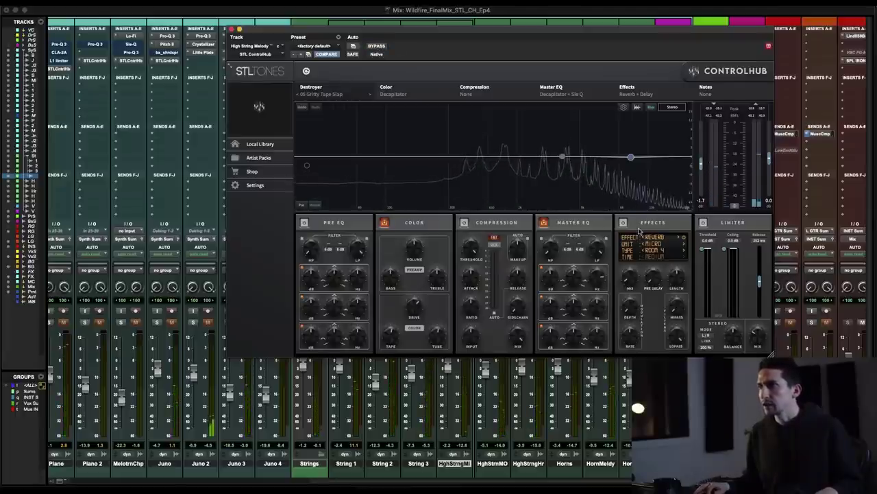
Enable compression in the high string melody's ControlHub, close the plugin, and unsolo the track.
click(476, 257)
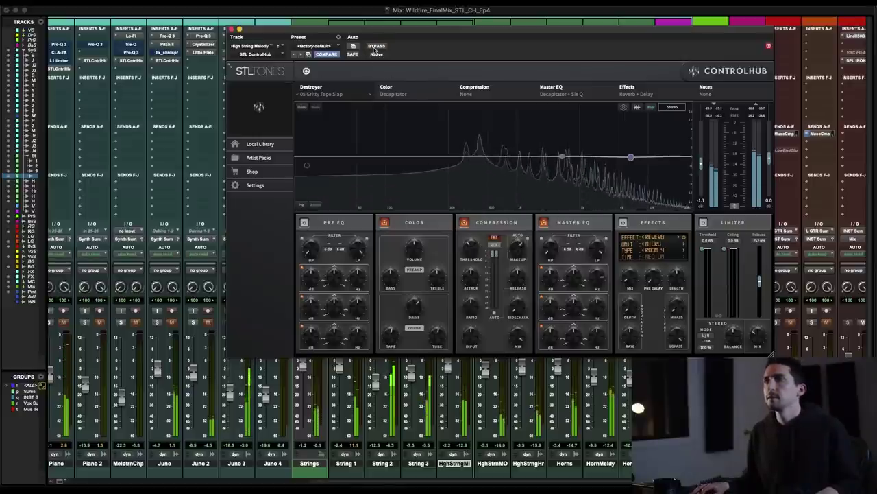
key(super+w)
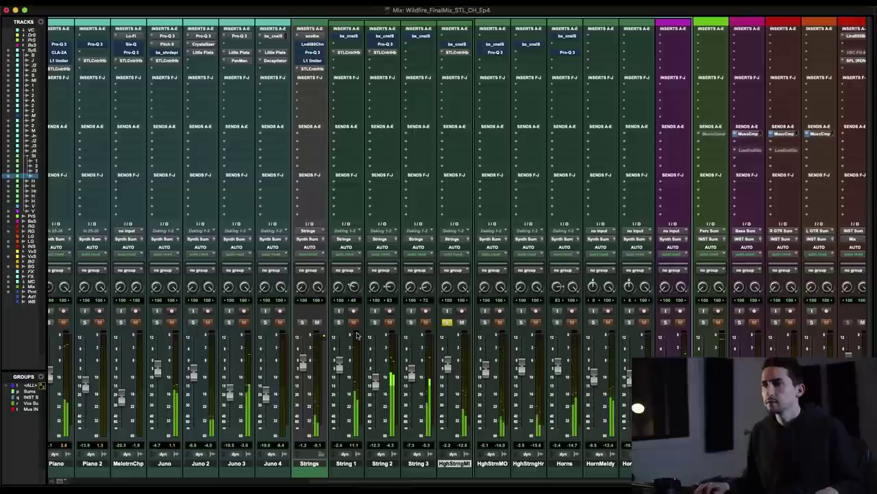
click(446, 321)
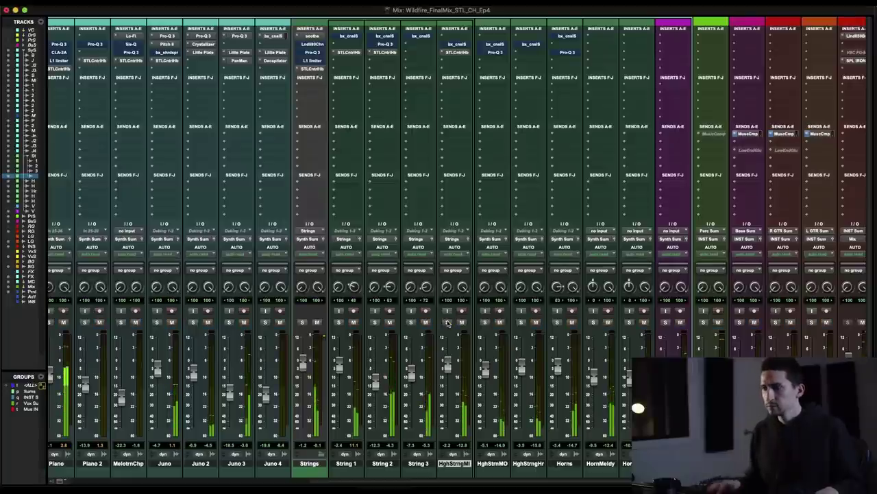
Solo the Strings bus, follow its playback in the Edit window, and return to the Mix window.
click(301, 321)
key(super+equal)
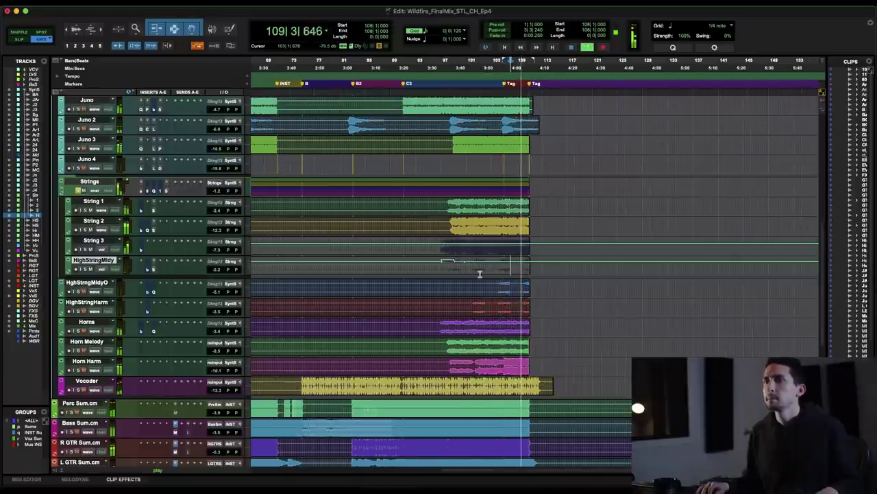
key(super+equal)
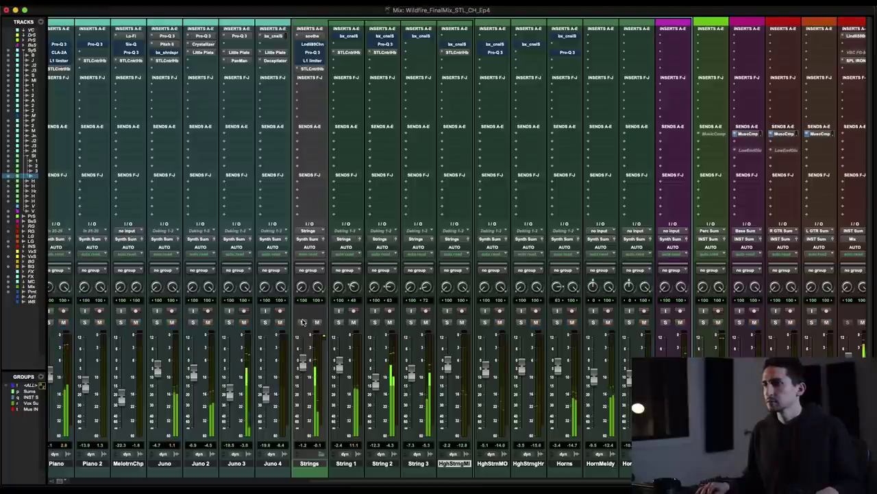
Select the tracks from the high string melody octave through Horn Harm and audition them soloed together.
scroll(354, 335, right, 4)
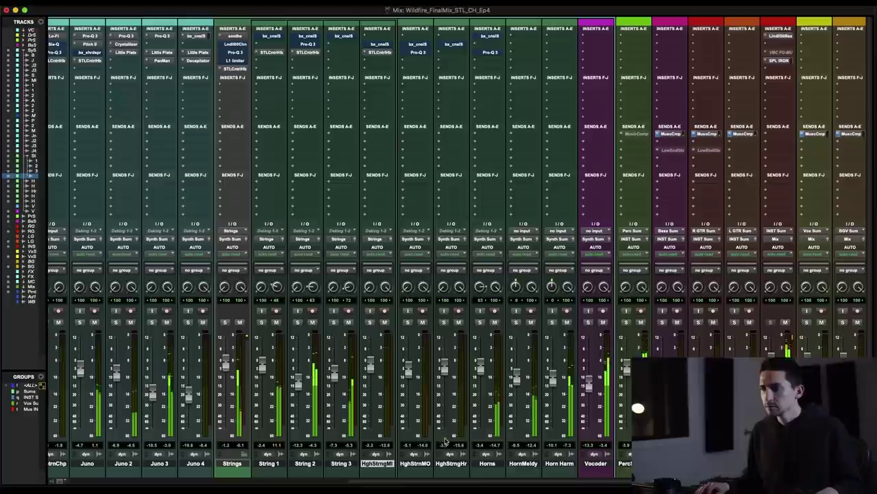
click(415, 464)
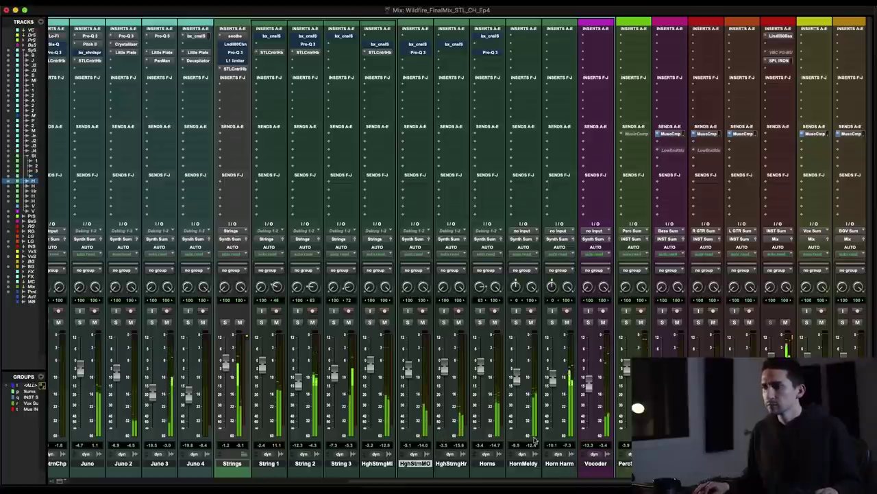
shift+click(561, 465)
click(408, 322)
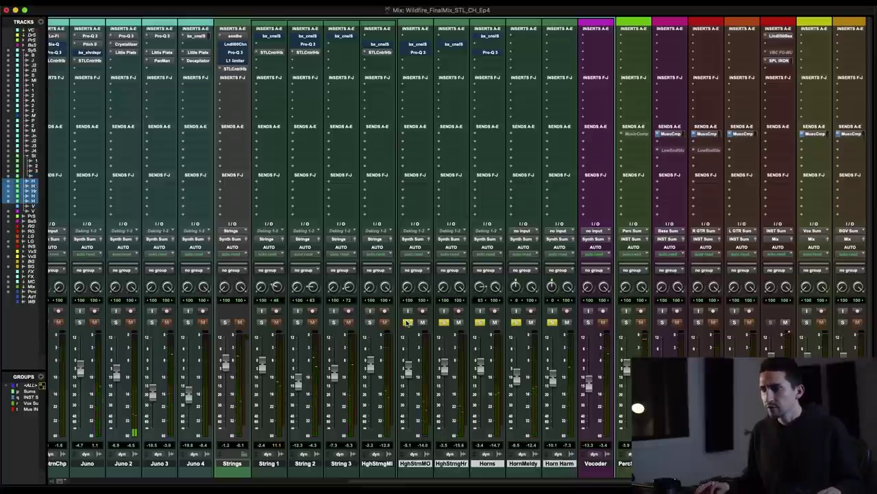
key(super+equal)
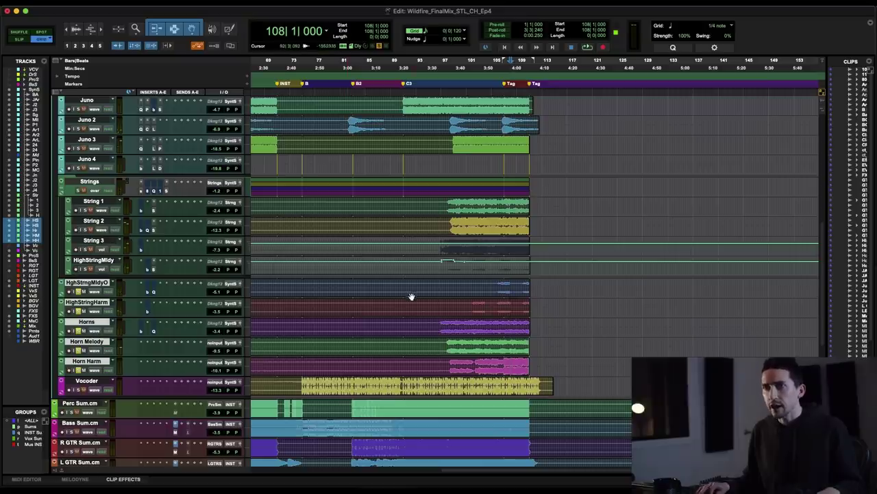
key(super+equal)
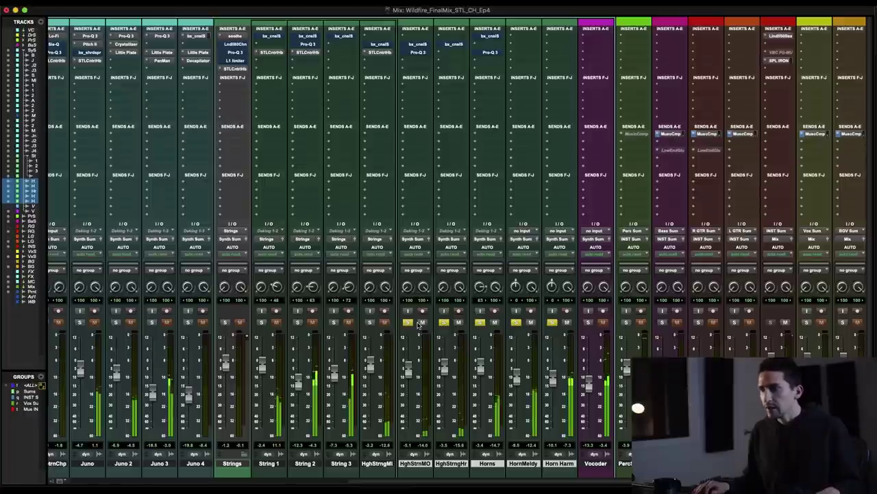
Select the Strings bus with its four member tracks and clear the solos on the other string and horn tracks.
click(381, 464)
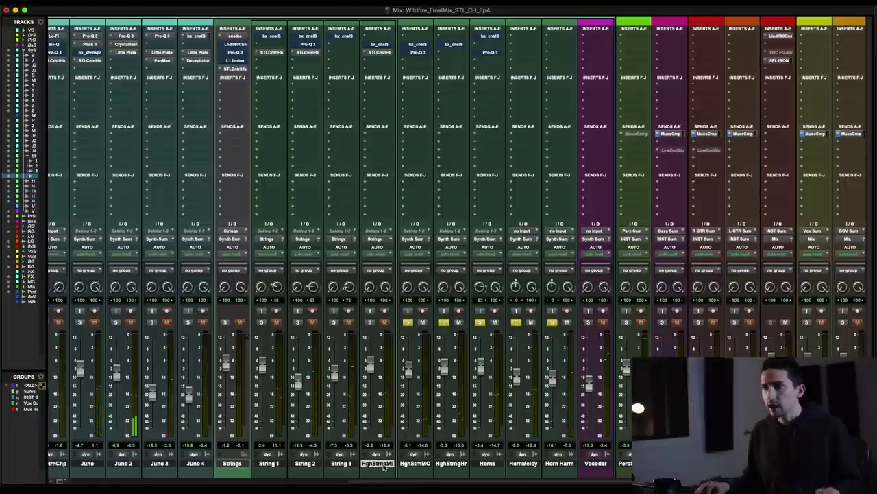
shift+click(244, 464)
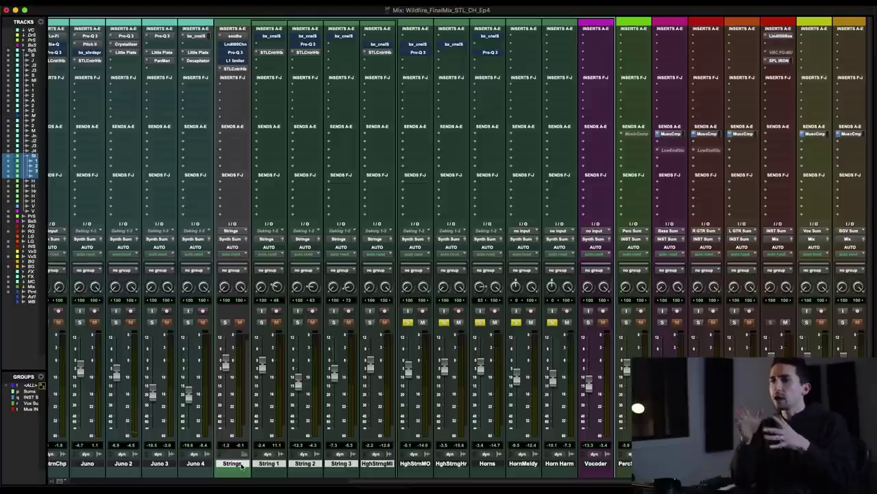
alt+click(407, 322)
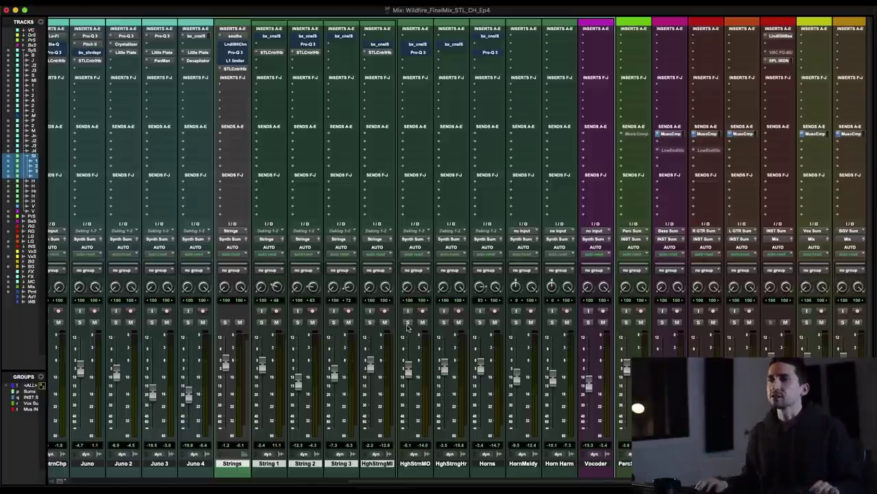
Solo the high string melody octave track and play it zoomed in from where its first audible phrase begins in the Edit window.
click(407, 323)
key(super+equal)
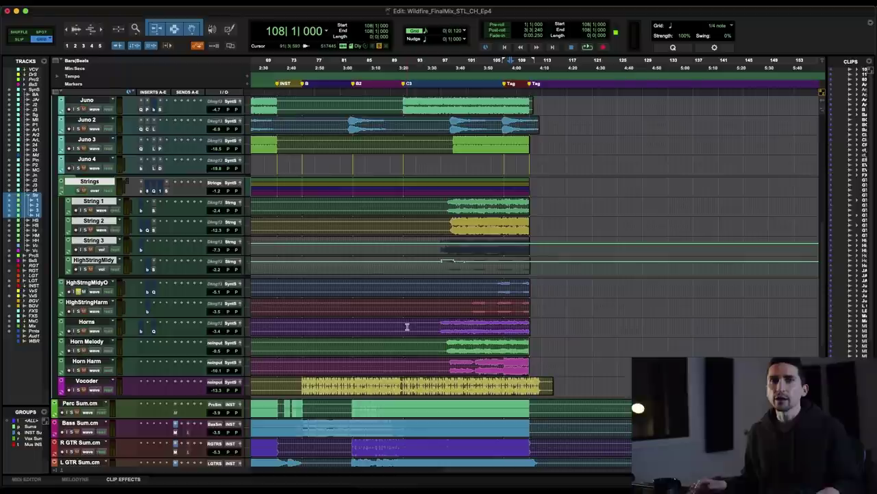
key(space)
key(space)
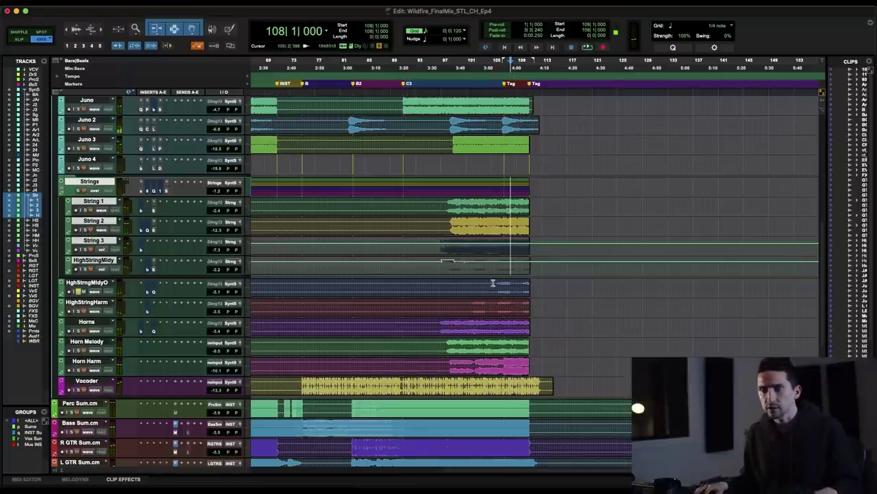
click(492, 282)
key(space)
key(super+bracketright)
key(super+bracketright)
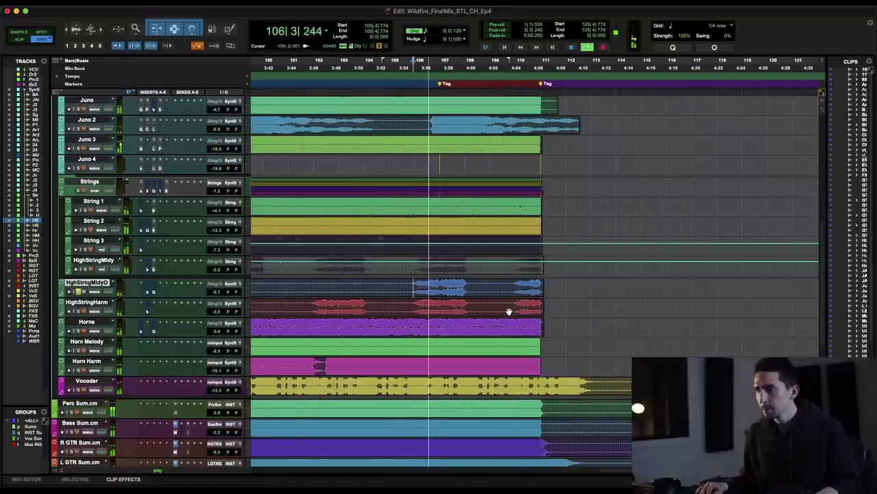
Play the octave track's final phrase and check the high string harmony track in solo in the Mix window.
key(super+equal)
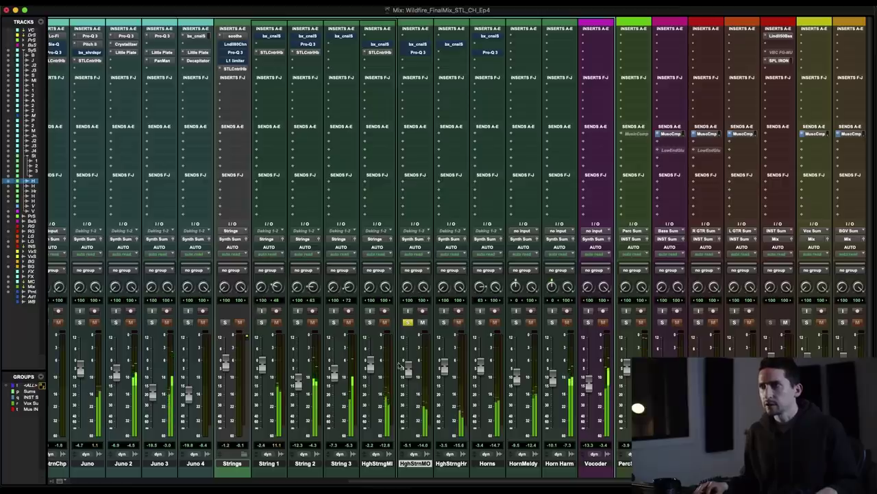
key(super+equal)
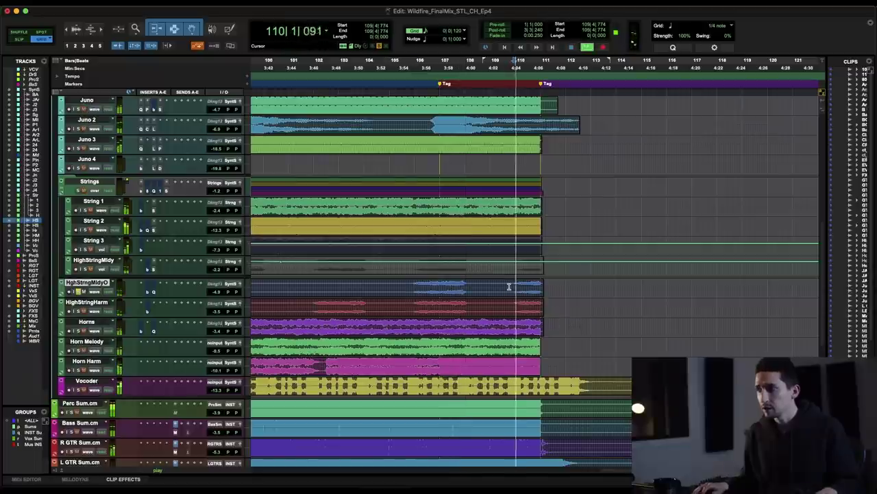
key(super+equal)
click(443, 322)
alt+click(407, 321)
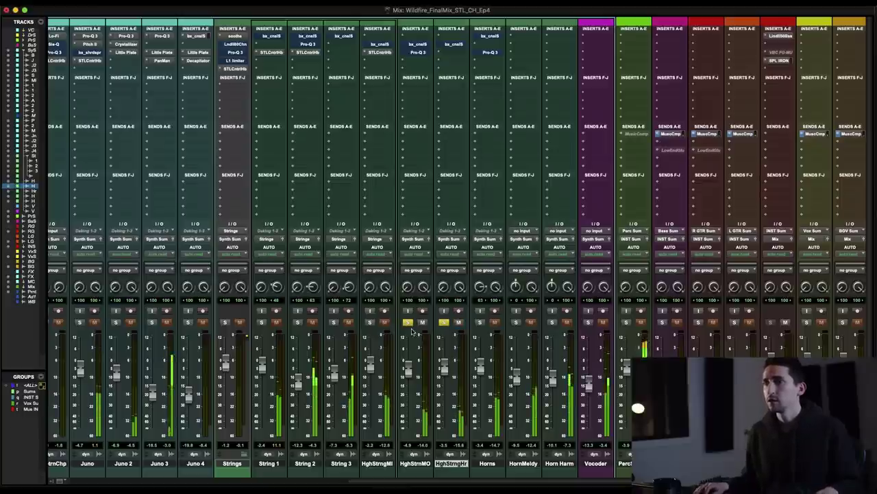
Insert ControlHub on the high string melody octave track and load Aaron Sprinkle's Orchestral preset 03 String Section.
click(414, 63)
key(Escape)
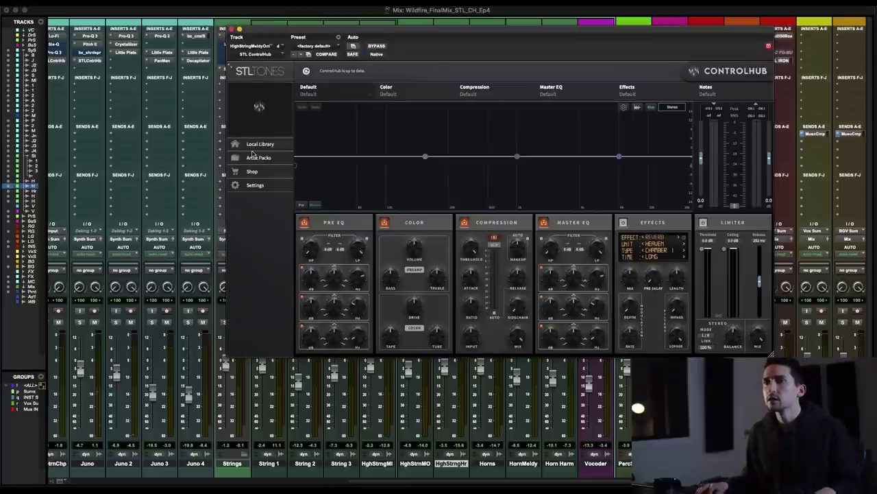
click(253, 158)
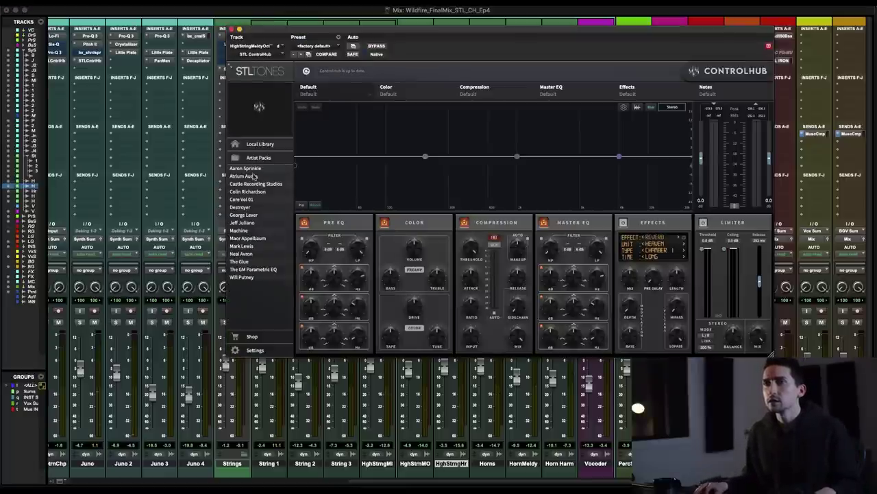
click(245, 168)
mouse_move(329, 209)
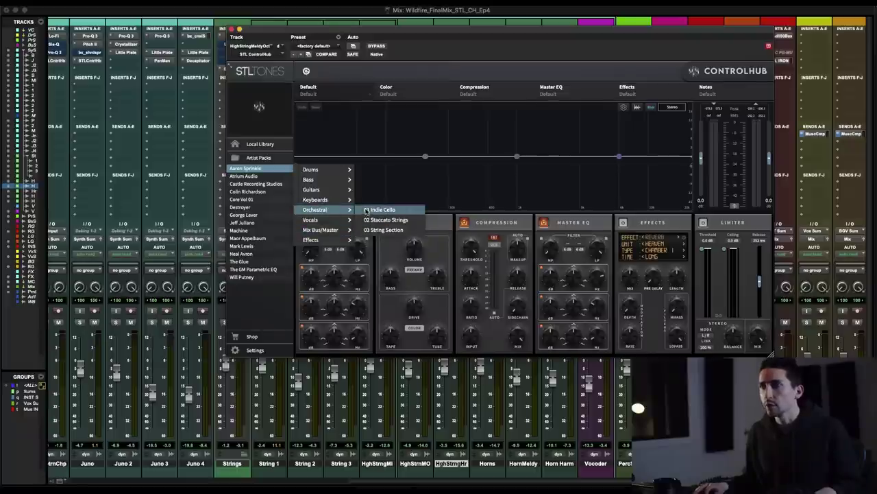
click(385, 230)
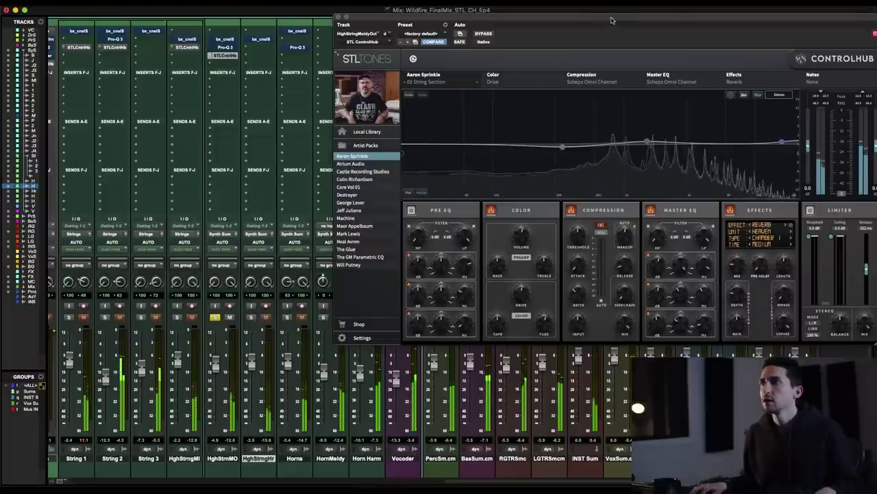
Flatten the high band of the String Section preset's EQ and compare the octave track with ControlHub bypassed.
drag(468, 44, 351, 34)
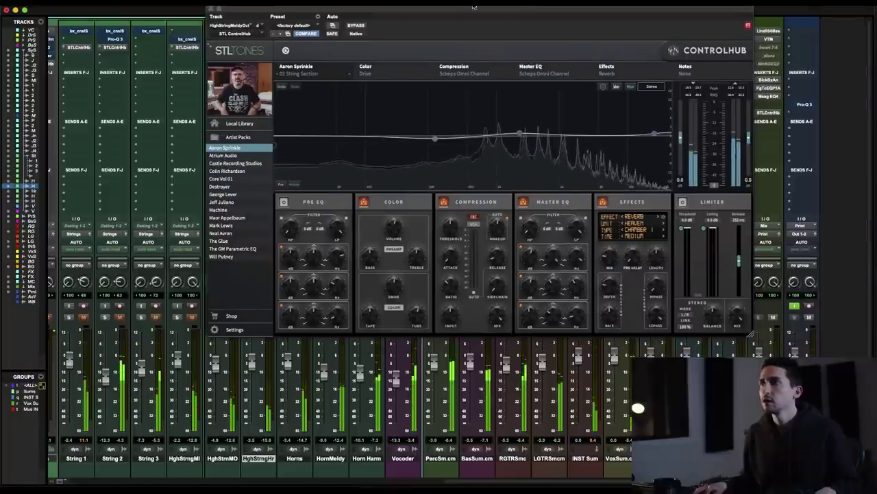
click(354, 26)
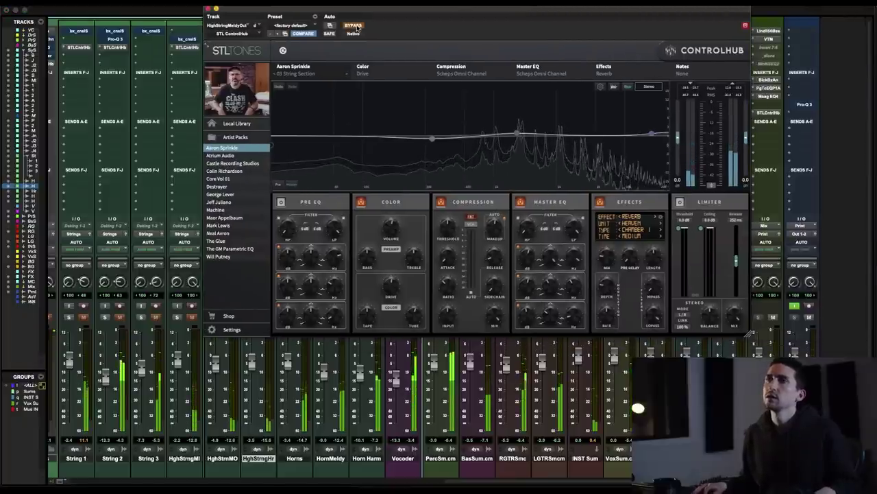
click(355, 26)
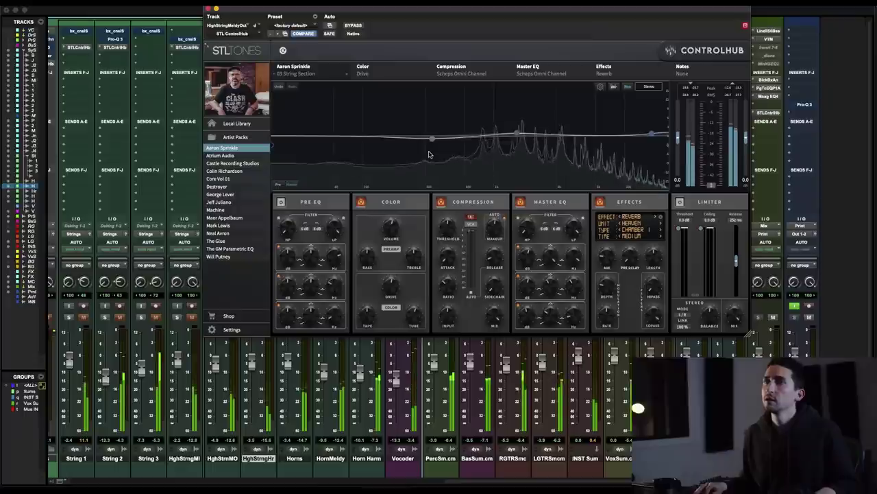
mouse_move(652, 135)
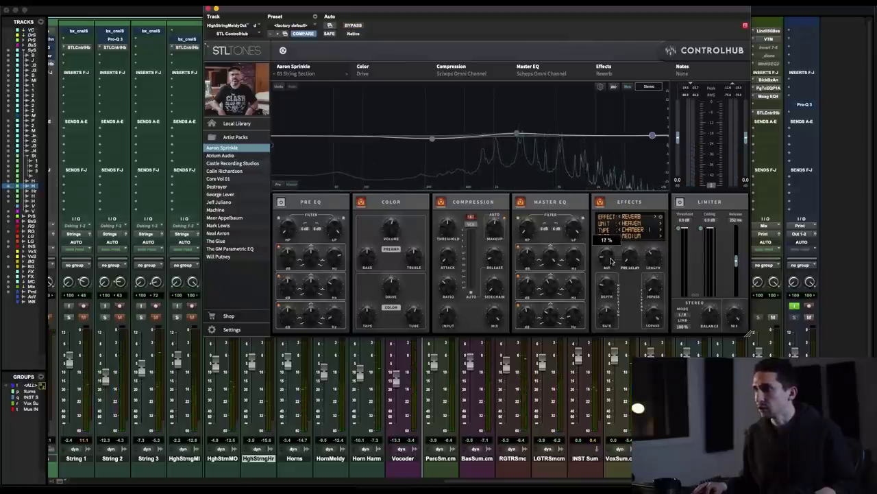
click(354, 26)
click(353, 26)
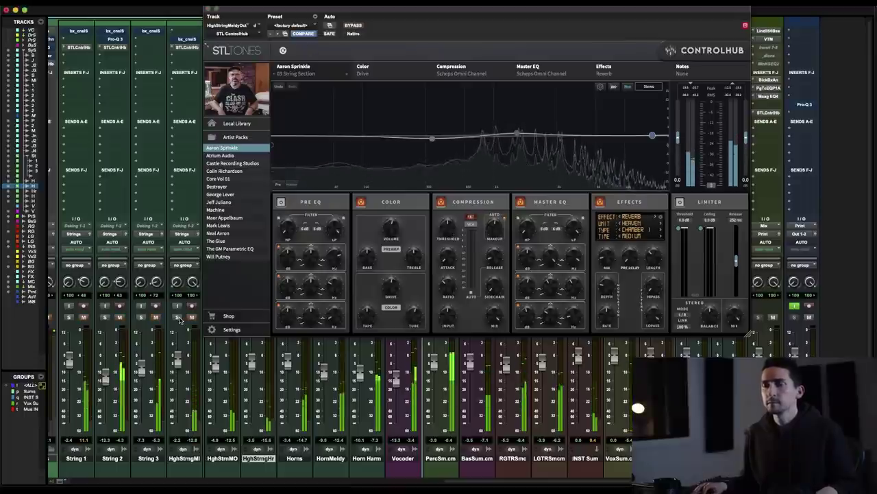
Close the octave track's ControlHub and play the soloed high string harmony from where its audio begins in the Edit window.
drag(227, 9, 405, 8)
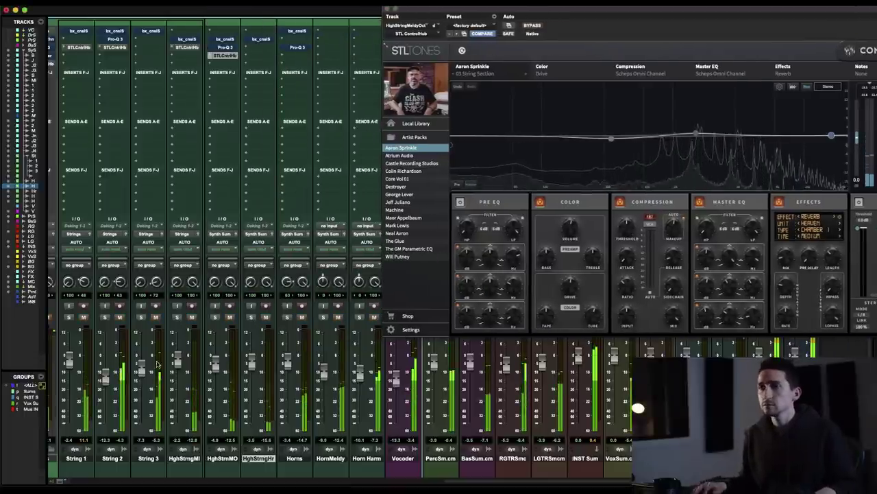
key(super+equal)
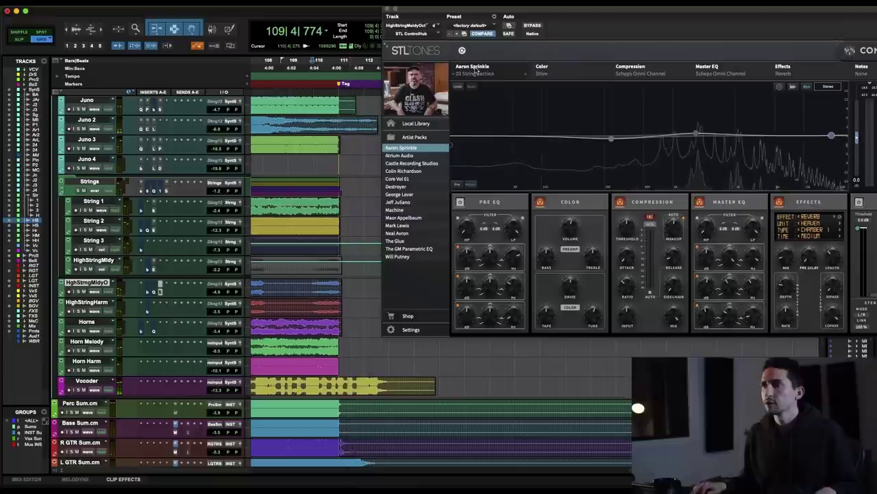
click(388, 10)
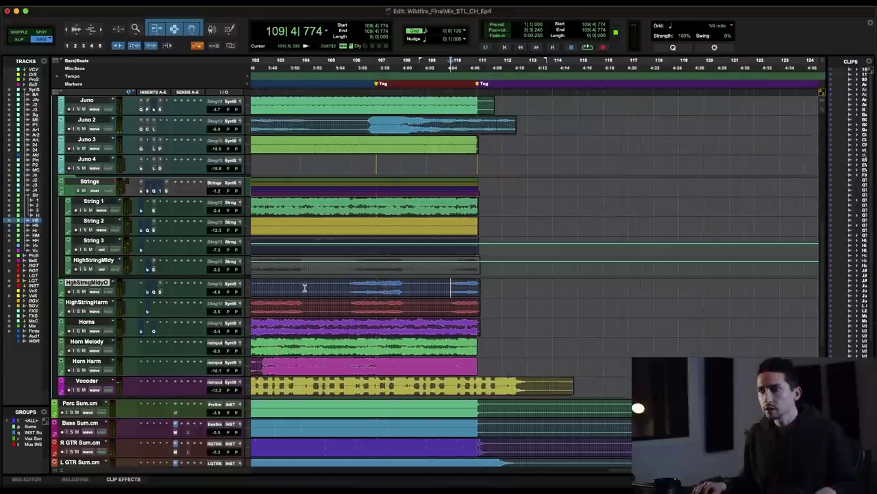
click(534, 307)
key(space)
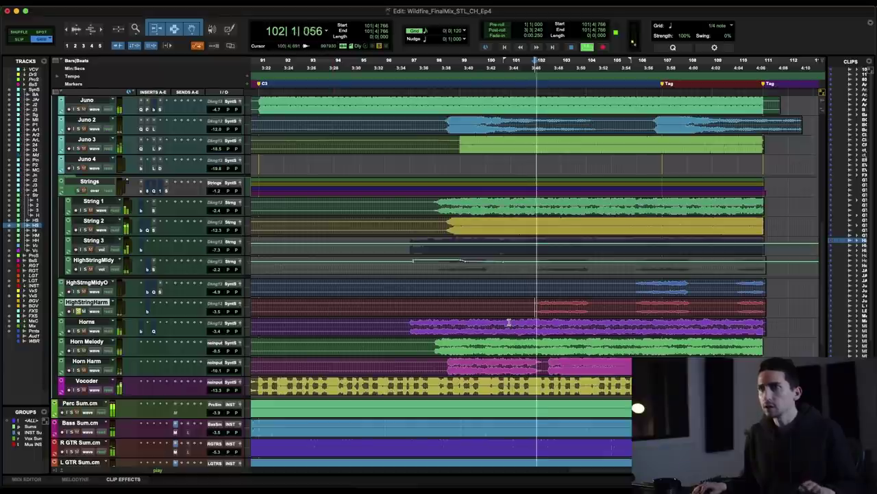
Copy the octave track's ControlHub onto the high string harmony track and take both high string tracks out of solo.
click(633, 281)
key(super+equal)
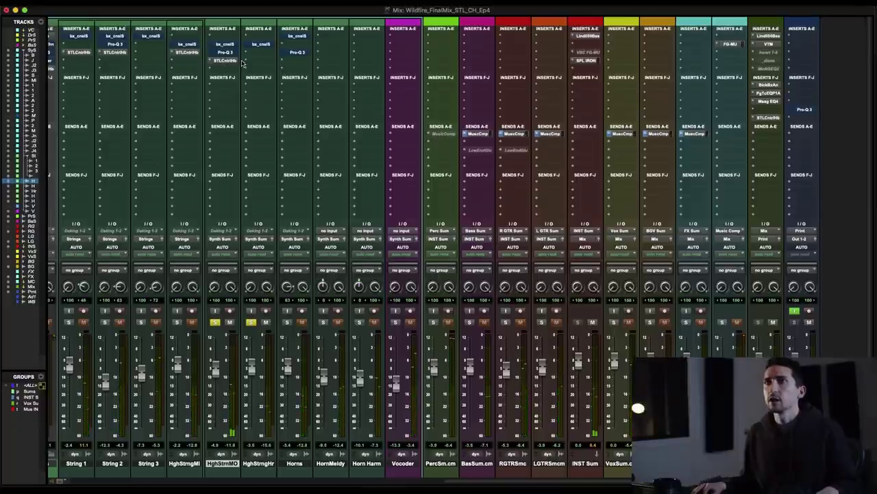
click(215, 322)
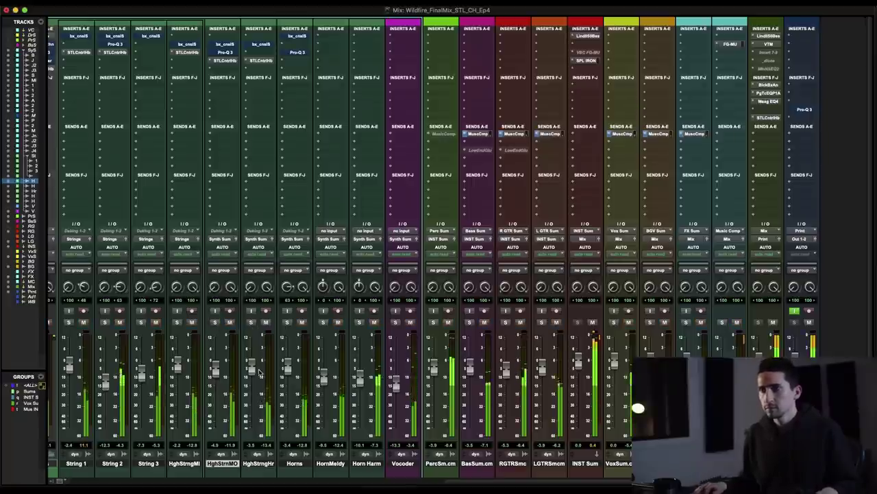
Play the high strings in the full mix and lower the octave track to -6.0 dB and the harmony track to -4.6 dB.
key(super+equal)
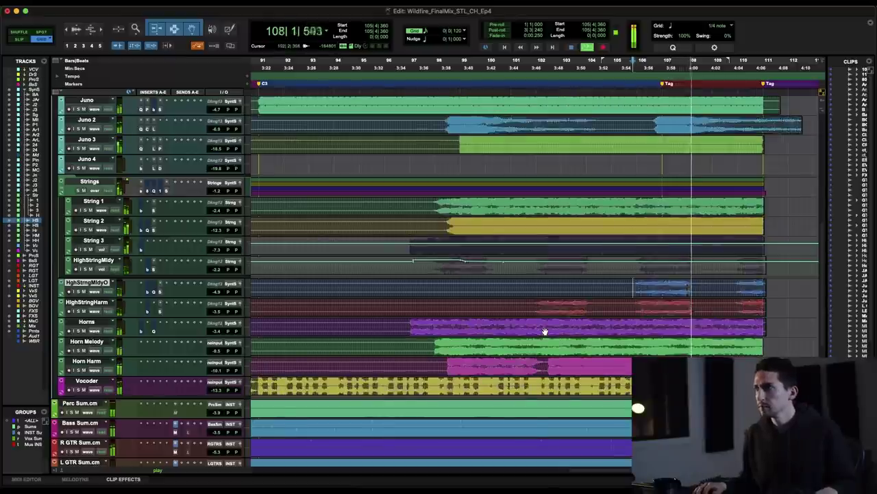
key(super+equal)
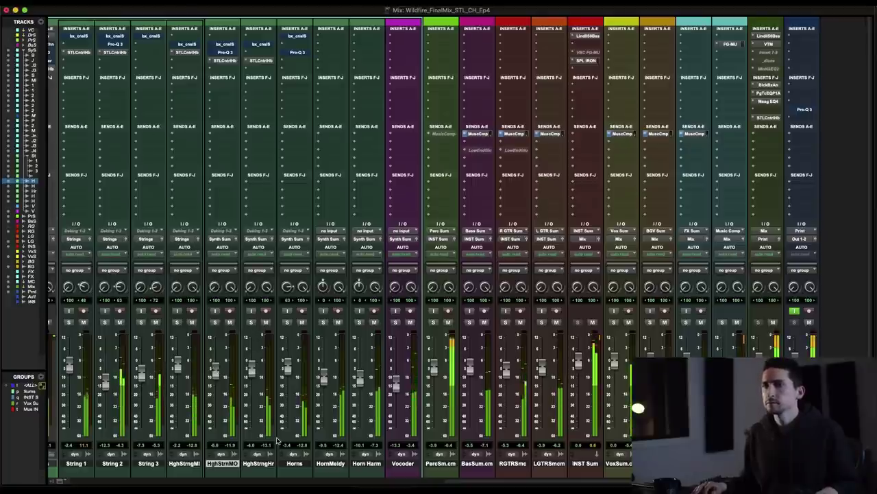
key(super+equal)
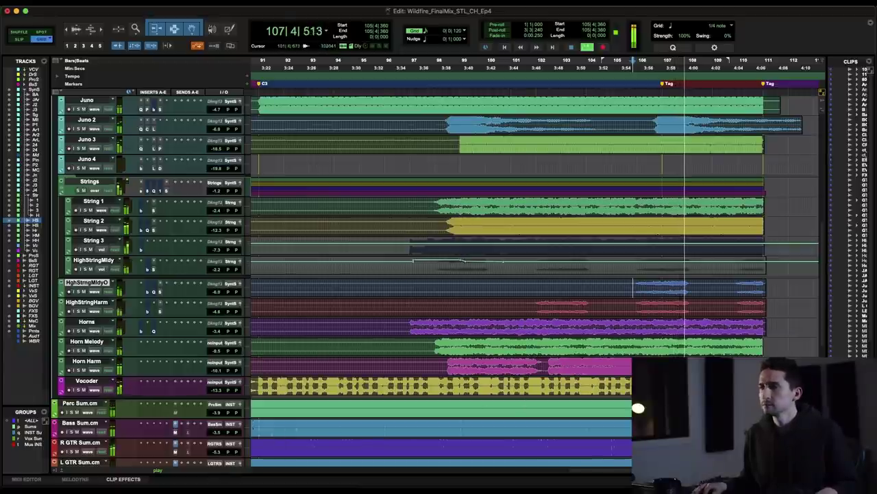
Stop playback, place the cursor where the Horns audio begins and solo the Horns track.
double_click(405, 326)
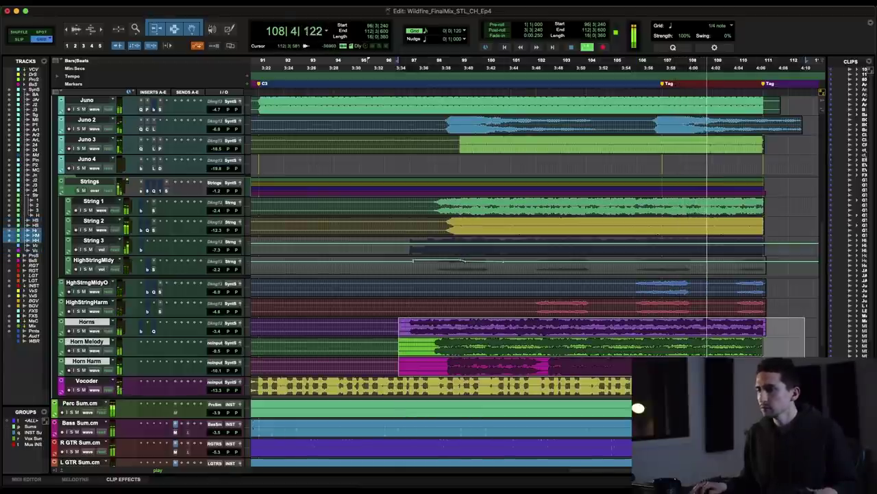
key(space)
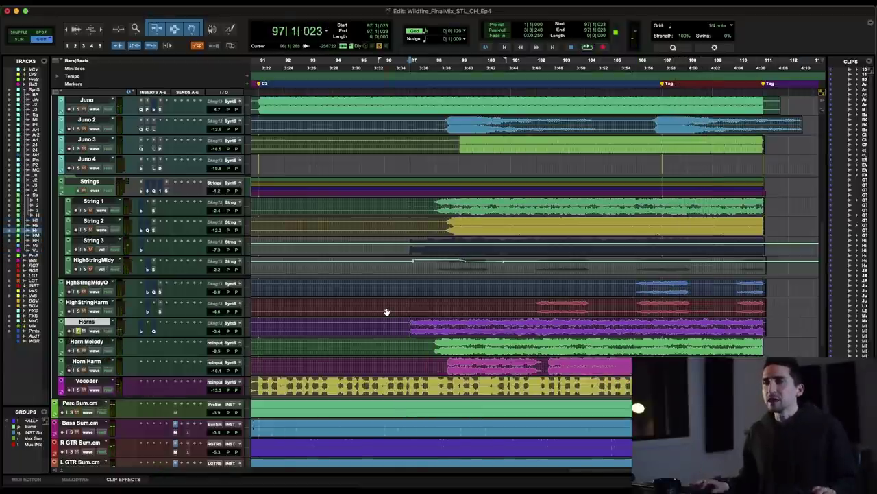
key(super+equal)
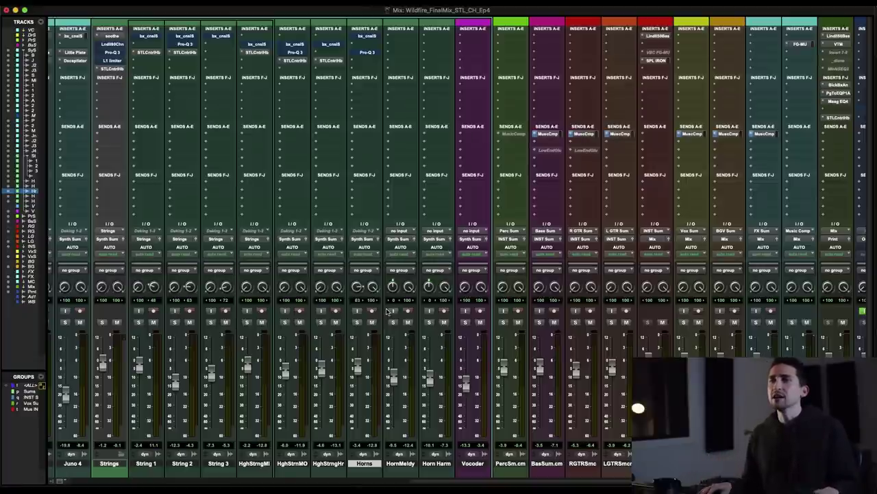
key(super+equal)
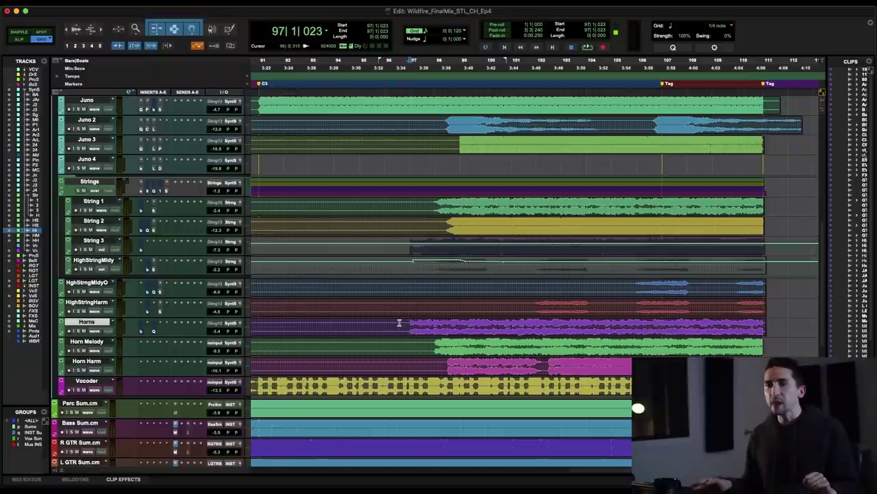
Review the high string octave and harmony phrase near bar 105 and the octave track's ControlHub settings.
drag(625, 281, 738, 315)
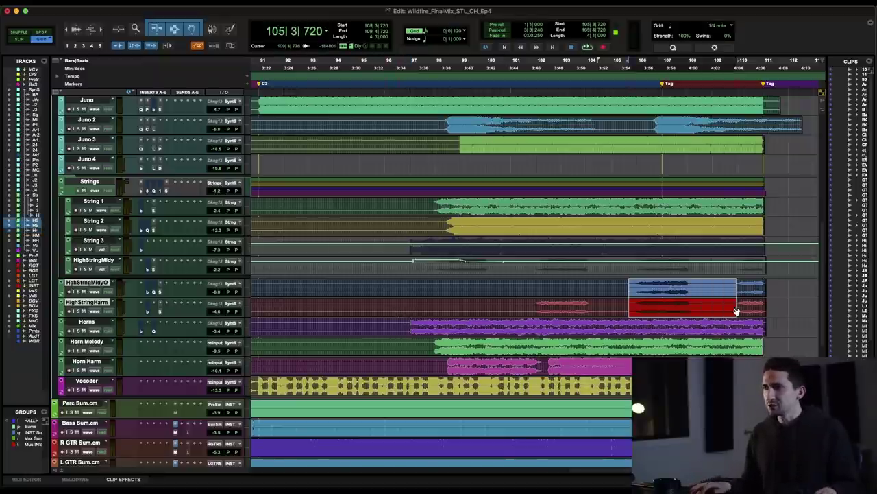
key(super+equal)
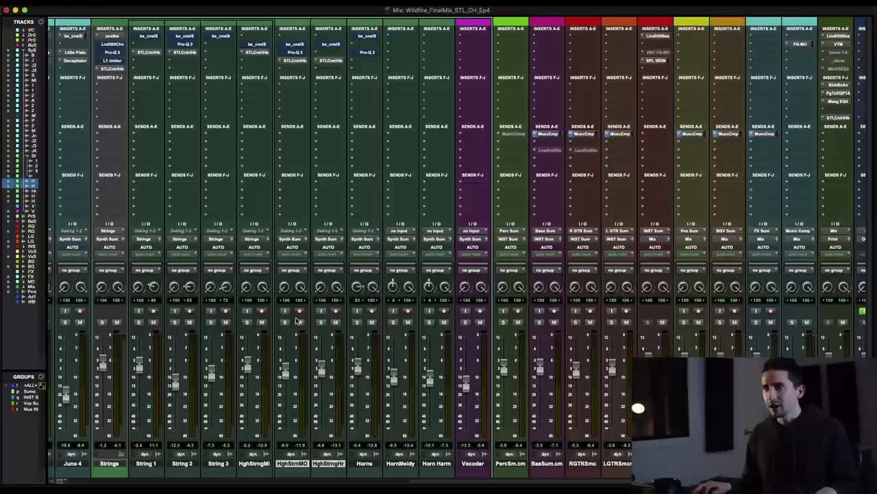
click(299, 62)
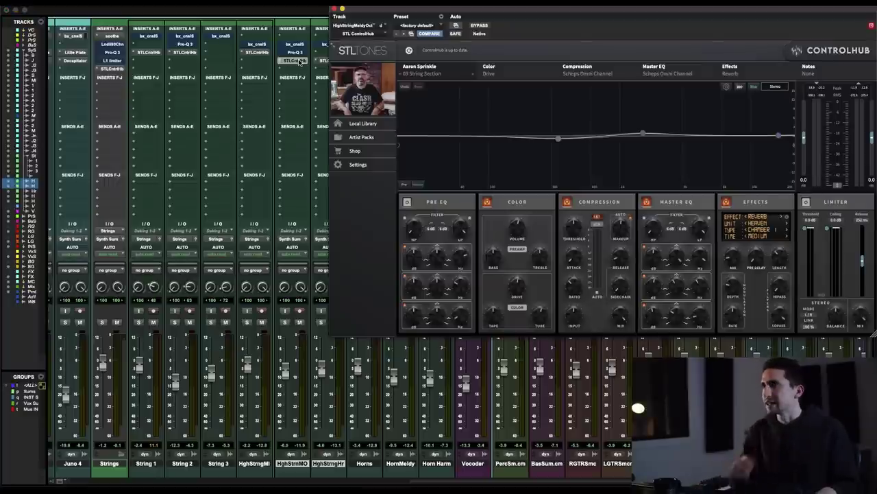
click(299, 62)
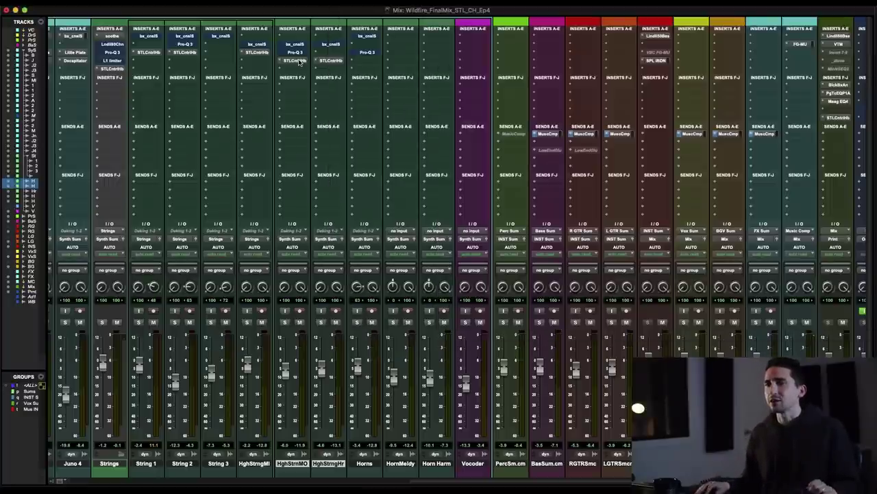
key(super+equal)
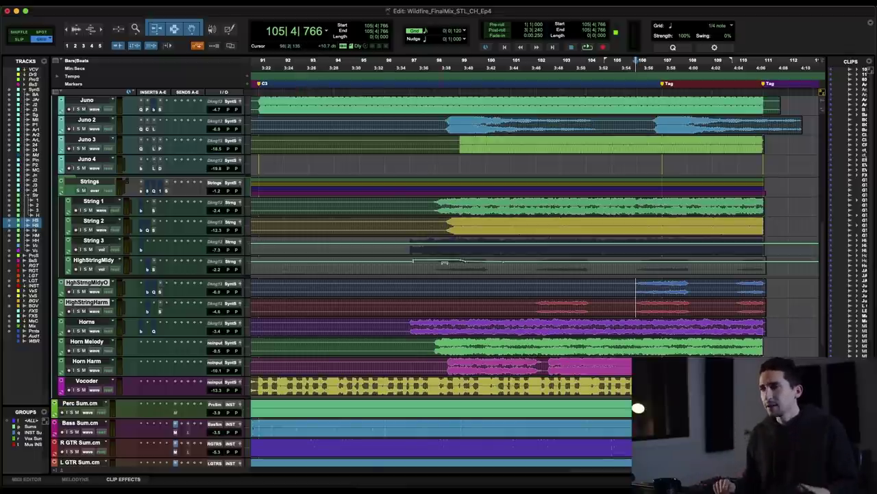
Solo the Horns track and play it from where its audio begins and from further into the clip.
click(380, 322)
key(Tab)
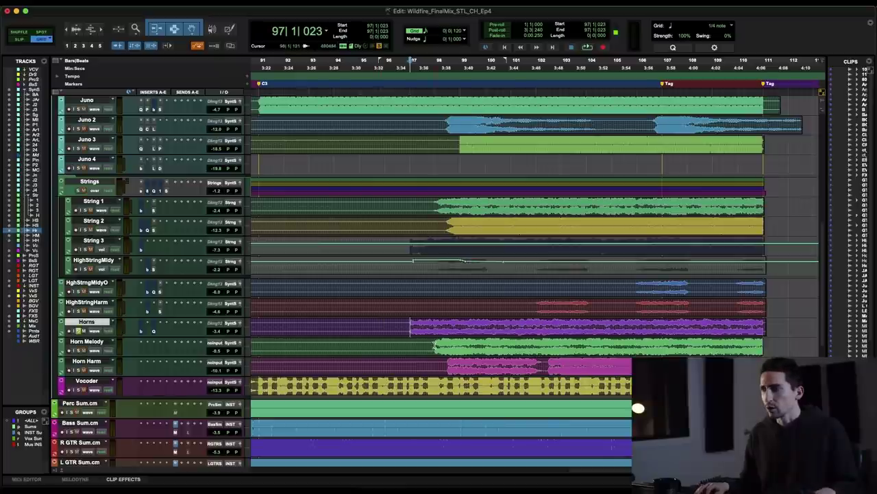
key(space)
key(super+equal)
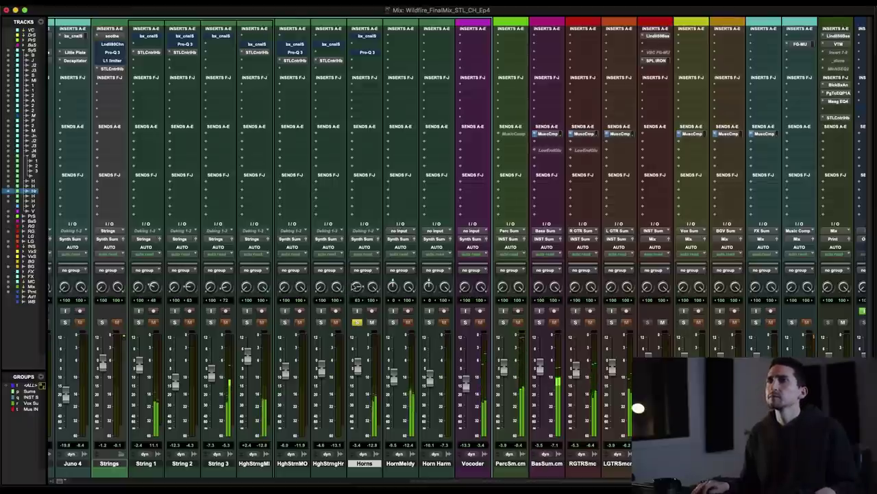
key(super+equal)
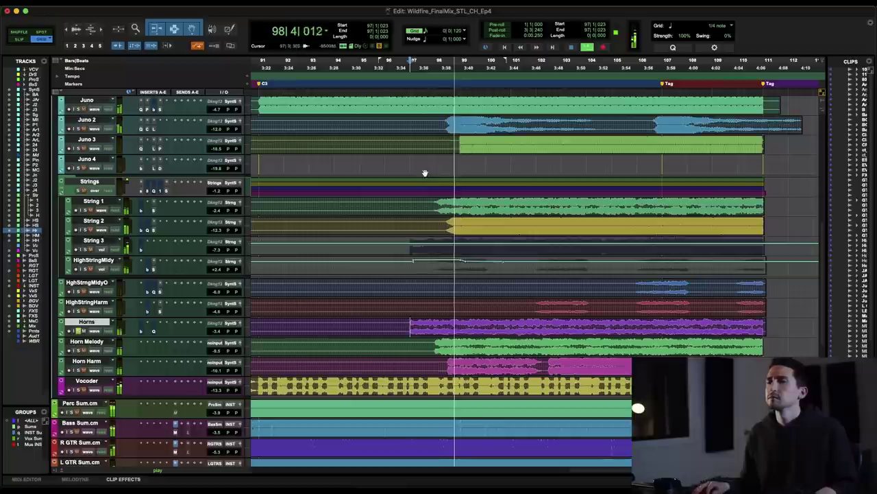
click(544, 319)
click(610, 326)
Insert STL ControlHub below Pro-Q 3 on the Horns track and move its window clear of the inserts.
key(super+equal)
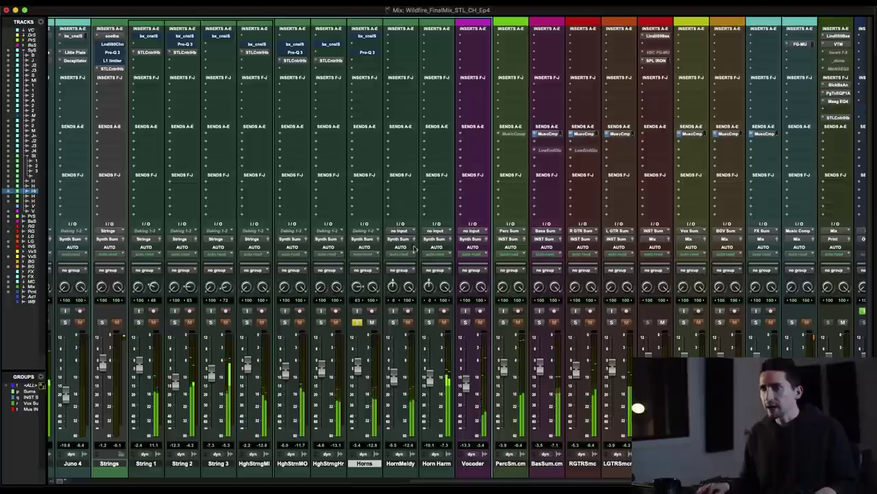
click(356, 60)
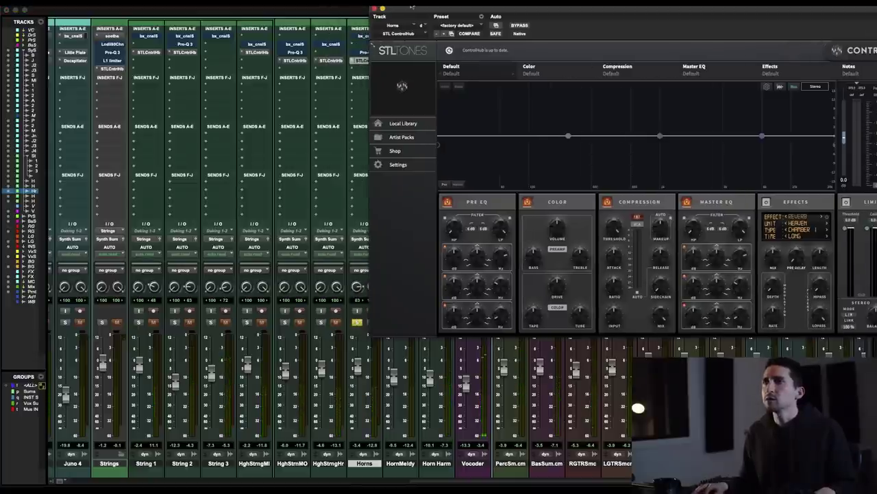
drag(465, 39, 264, 80)
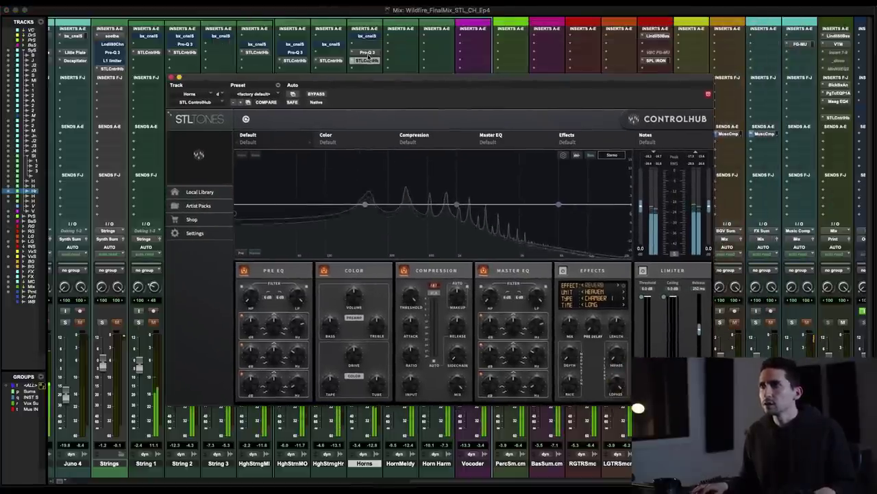
Examine the Horns track's Pro-Q 3 curve and return to its ControlHub.
click(368, 52)
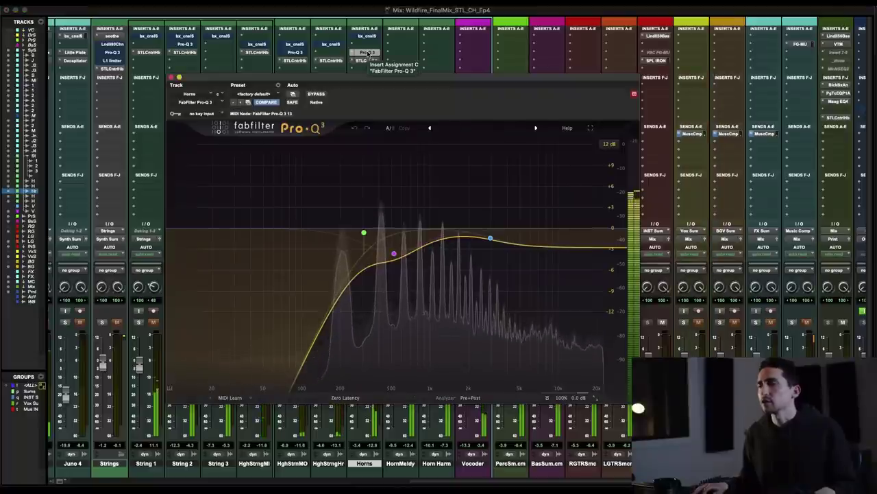
click(367, 52)
click(367, 60)
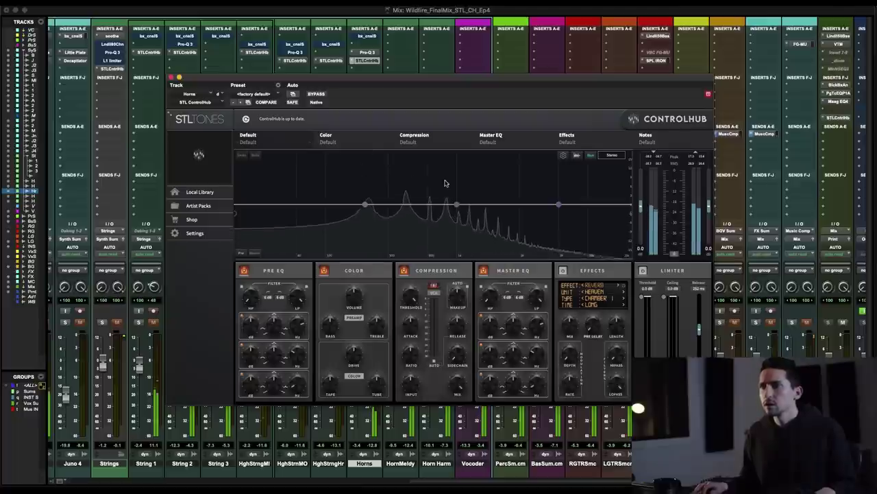
Load Jeff Juliano's Keyboards preset 02 Saturated B3 Grind in the Horns track's ControlHub.
click(198, 206)
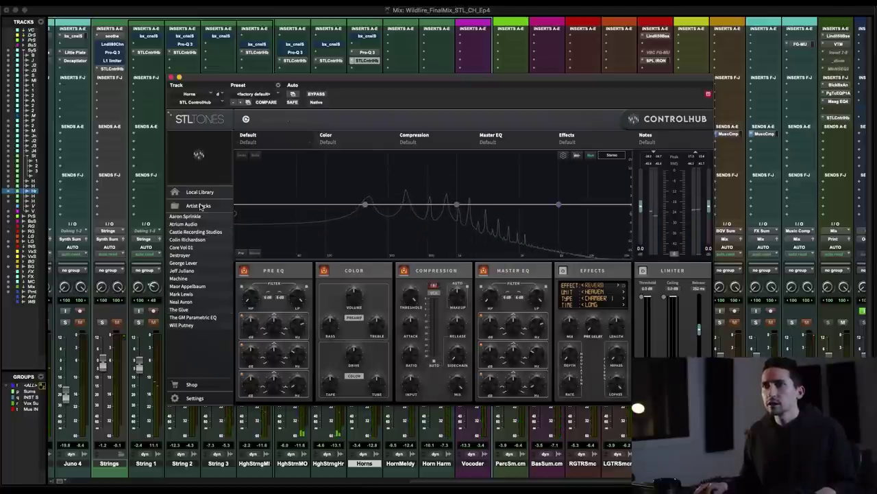
click(209, 240)
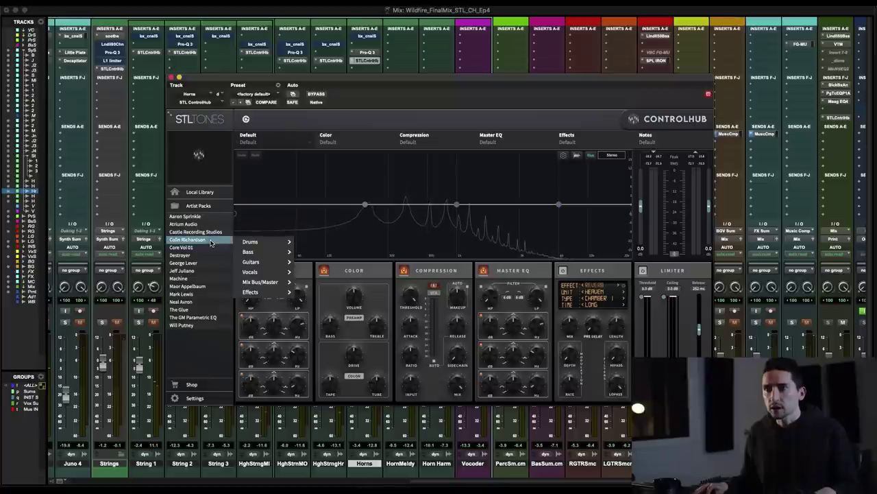
mouse_move(285, 282)
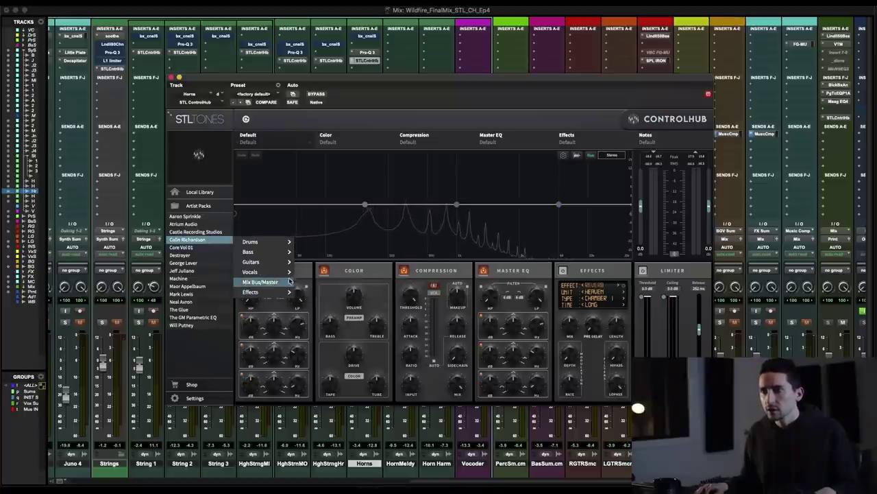
click(182, 270)
mouse_move(277, 235)
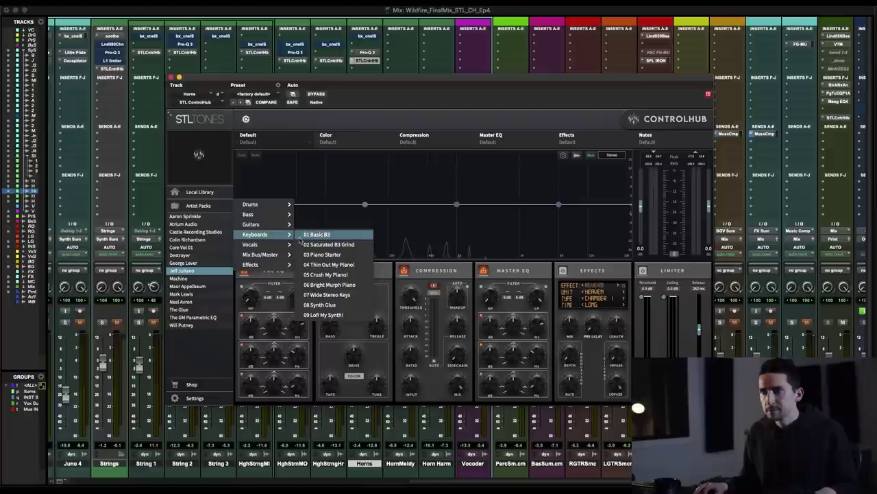
click(334, 244)
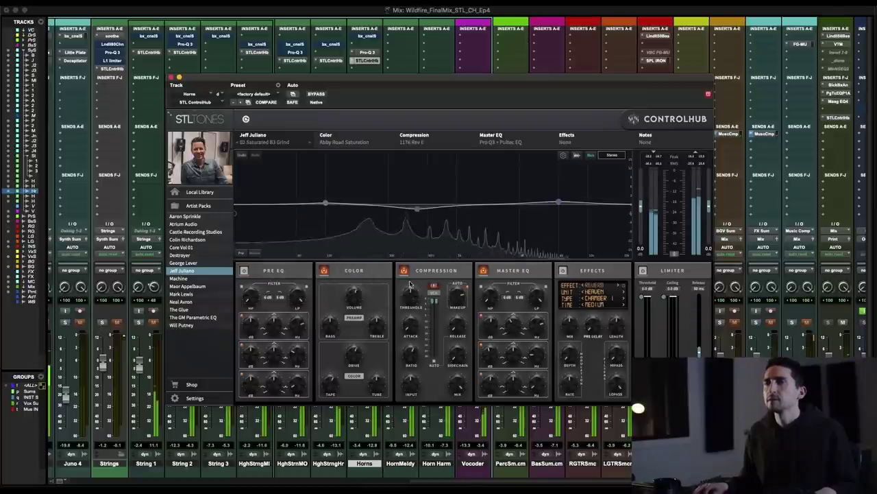
Compare the Horns with ControlHub bypassed and reshape its EQ with rolled-off lows, a low-mid cut and an upper boost.
click(316, 94)
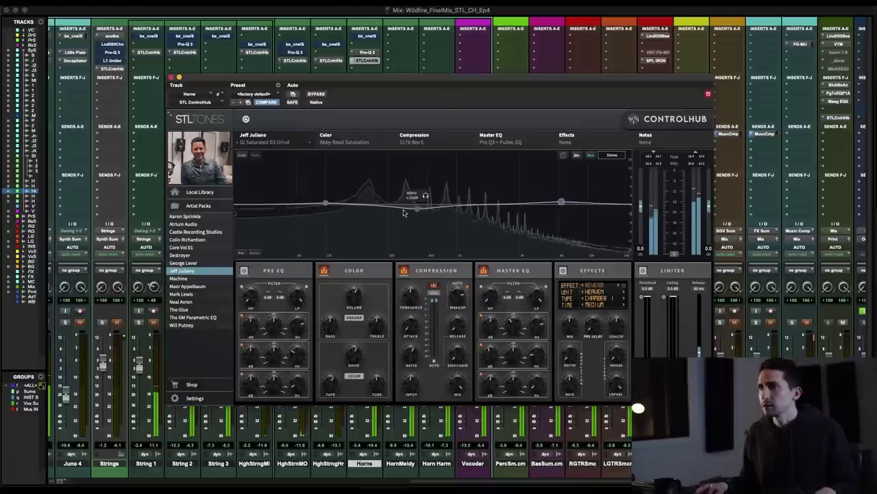
drag(491, 182, 524, 190)
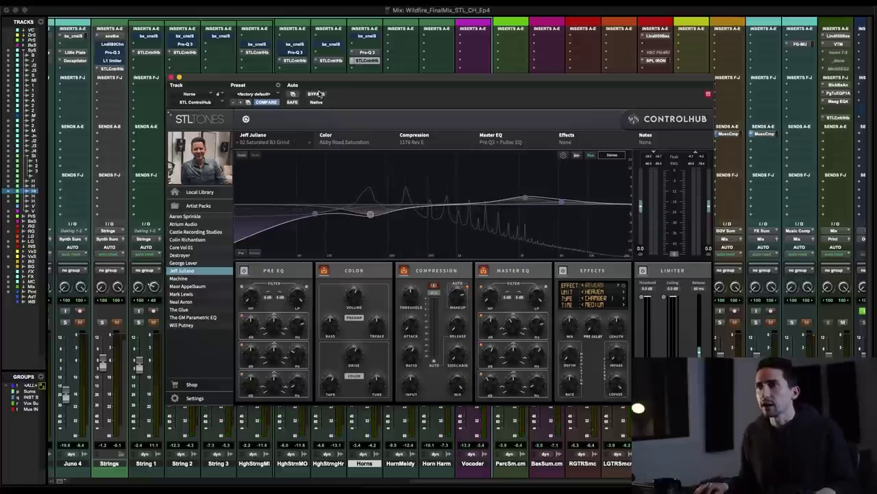
drag(305, 80, 510, 52)
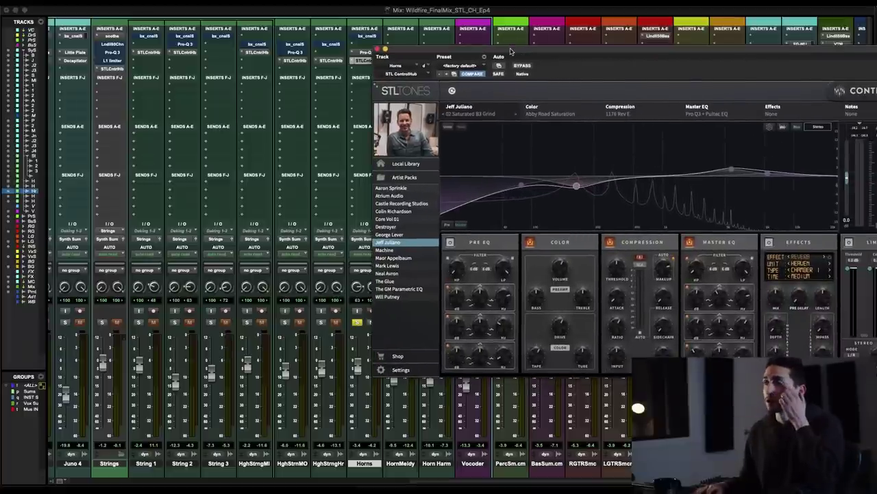
drag(511, 52, 480, 55)
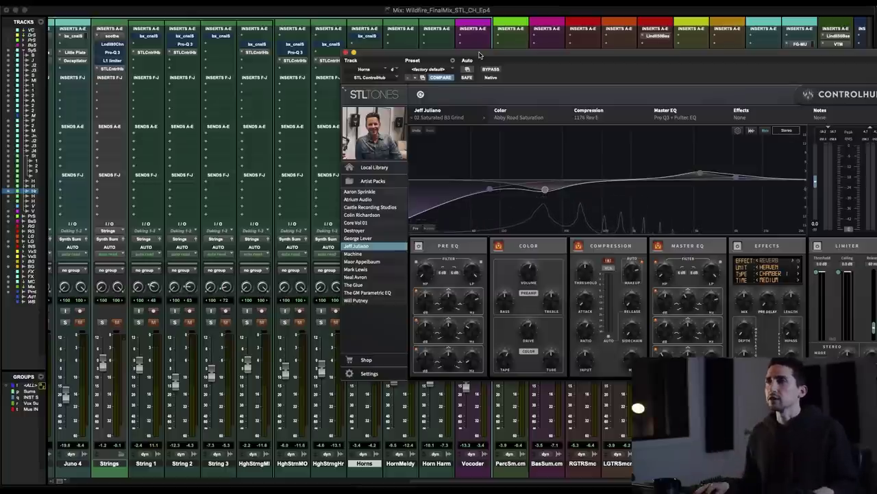
drag(479, 55, 223, 31)
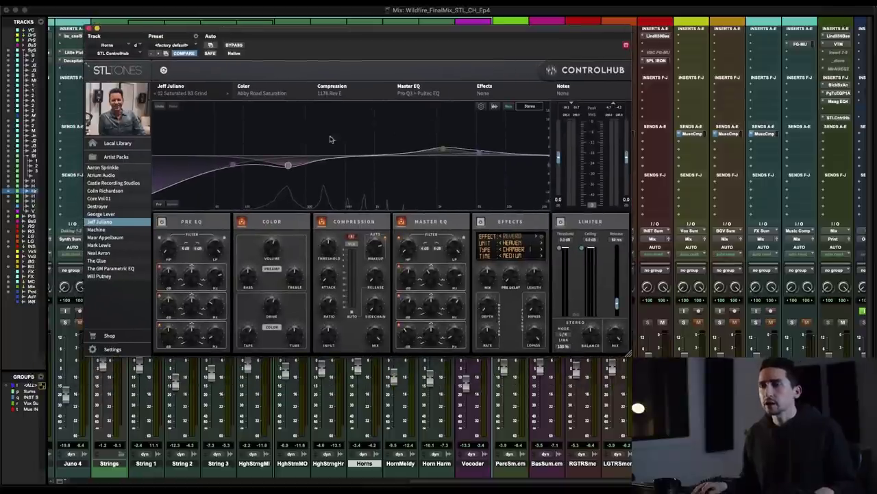
Play the Horns in the full mix, close their ControlHub and solo Horns, Horn Melody and Horn Harm together.
key(space)
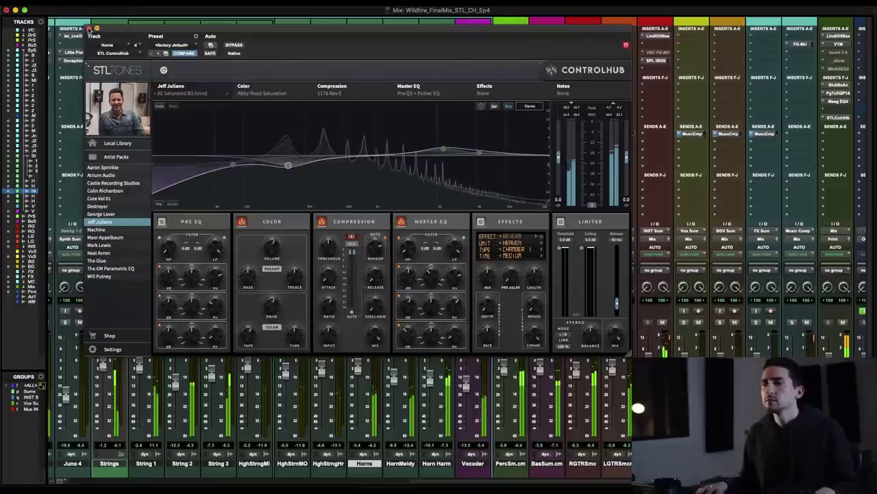
key(super+w)
click(357, 322)
click(393, 322)
click(427, 323)
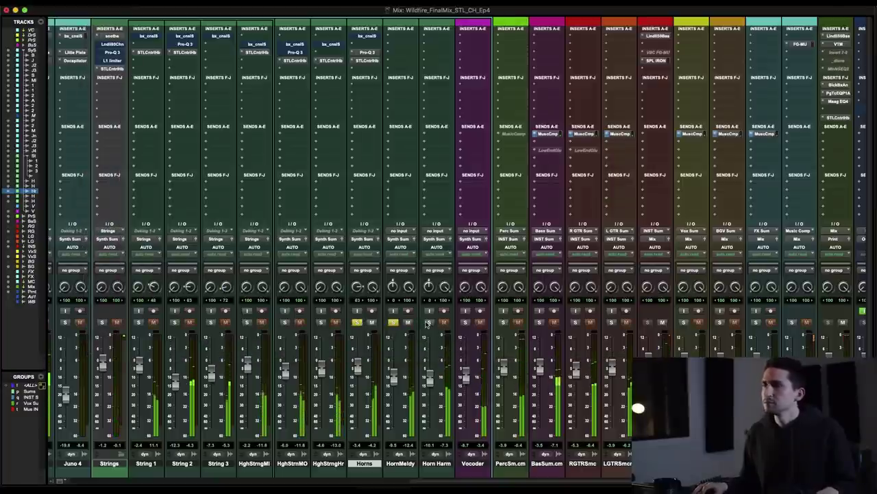
key(super+equal)
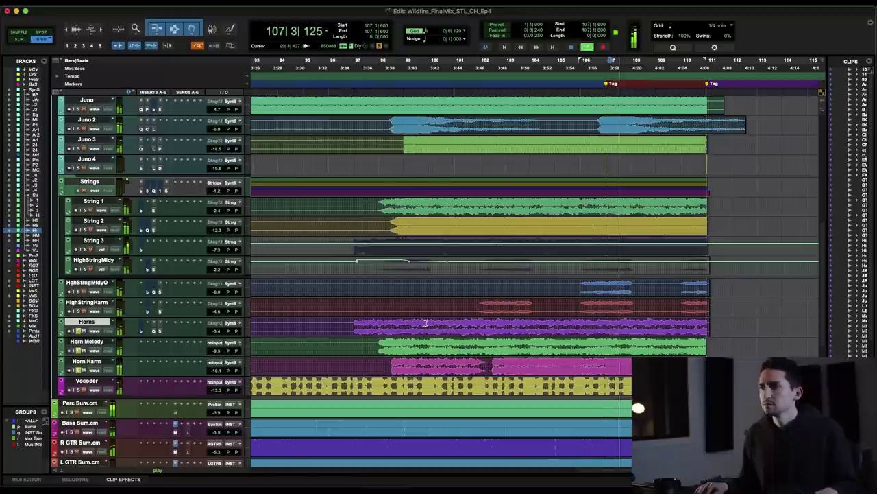
Solo the Strings folder and all string and horn tracks from String 1 through Horn Harm, and play them together.
key(super+equal)
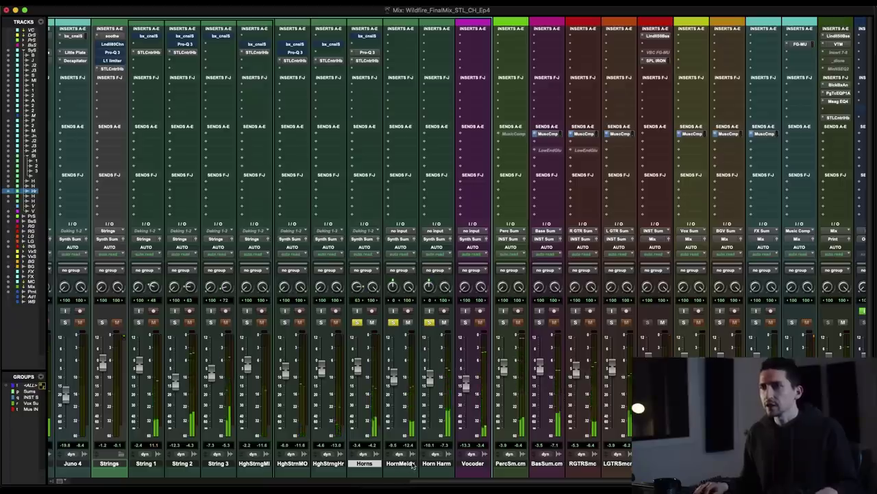
click(436, 463)
scroll(411, 459, left, 2)
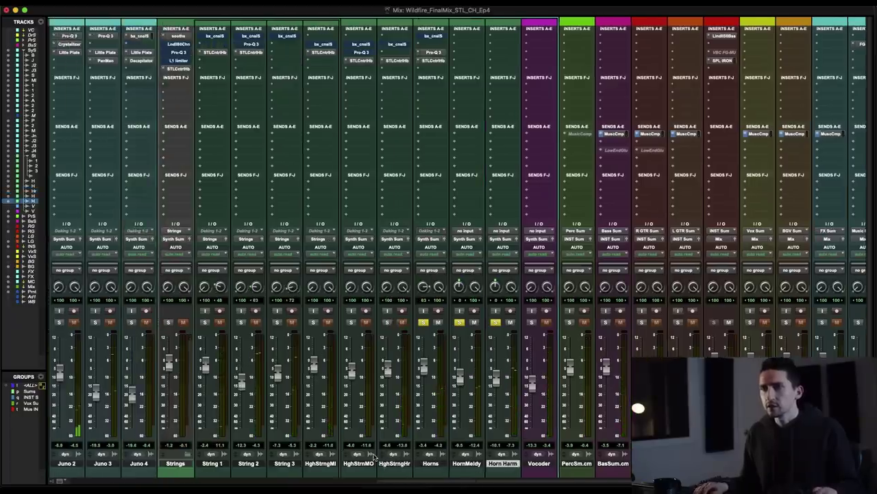
click(180, 465)
click(169, 323)
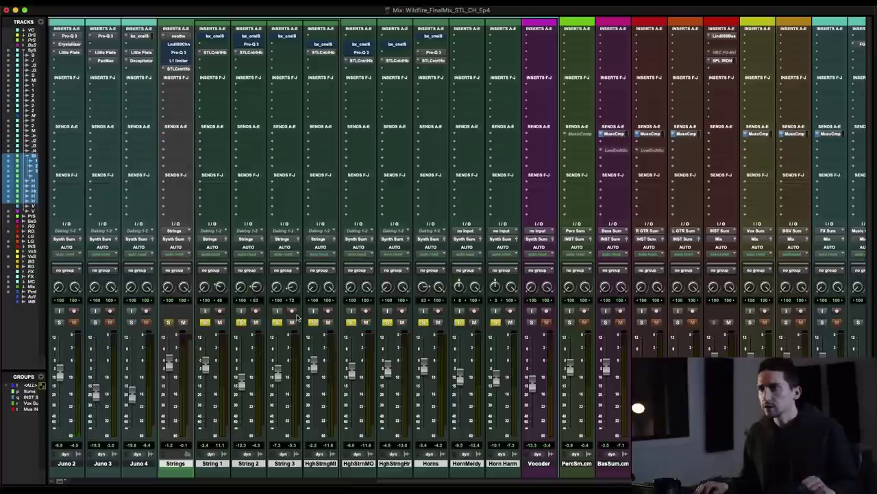
key(space)
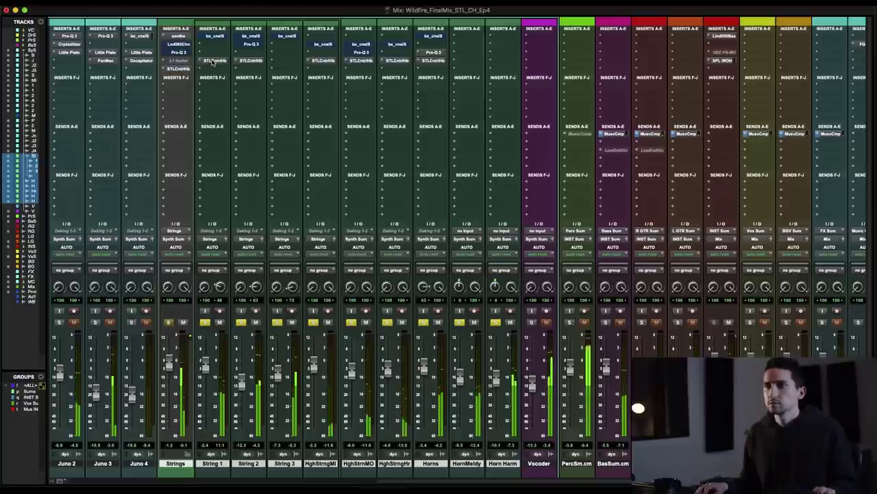
Clear the string and horn solos and play the full mix from about bar 101.
click(242, 323)
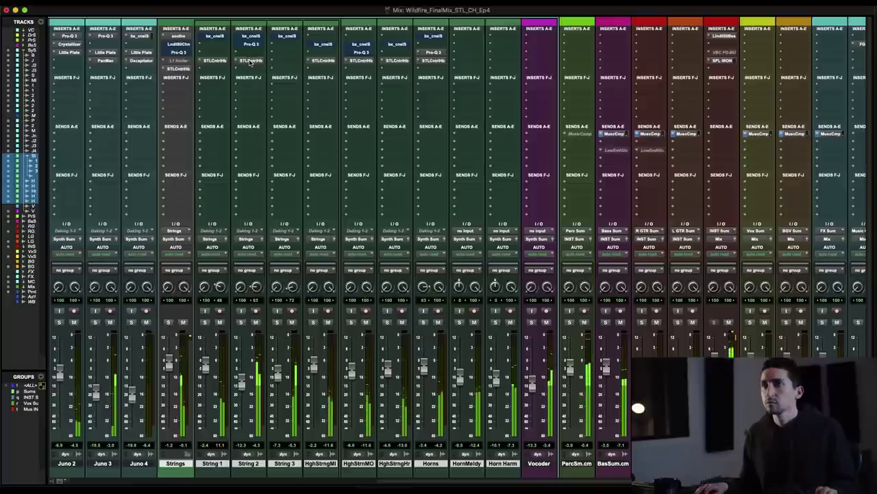
key(super+equal)
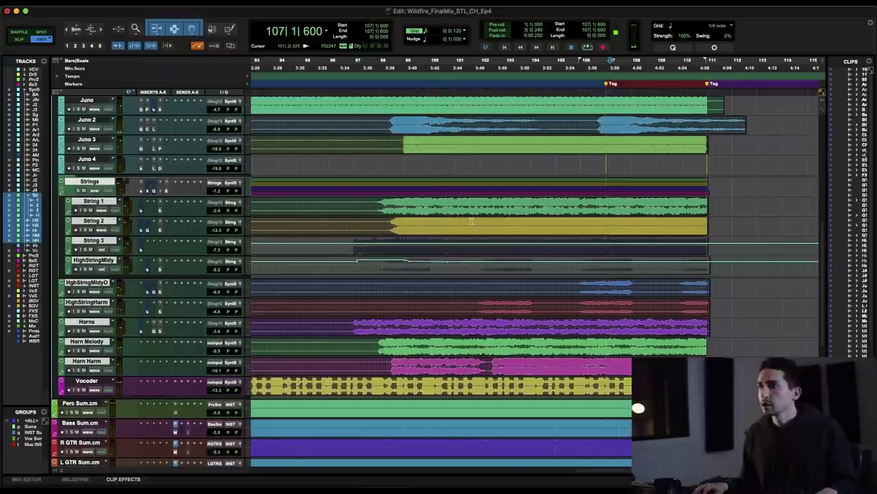
click(463, 201)
key(super+equal)
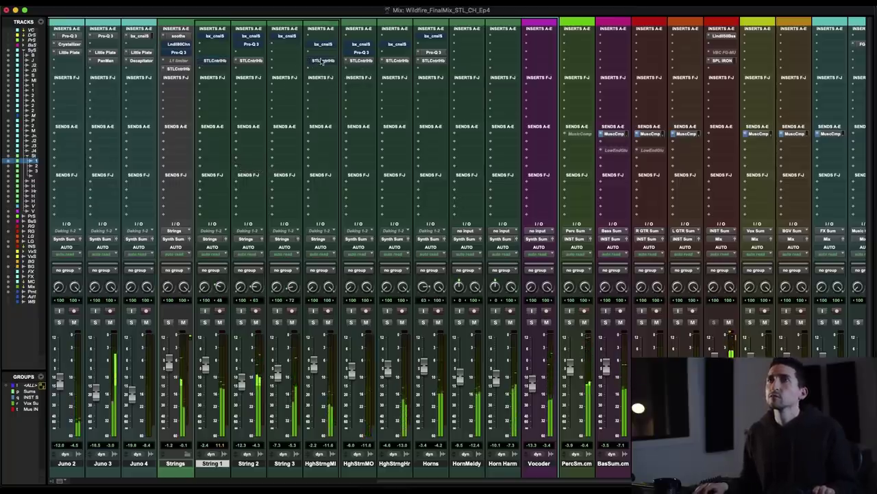
Select the tracks from Strings through Horn Melody and toggle their ControlHub bypass together to compare the processing in the full mix.
click(173, 464)
shift+click(457, 465)
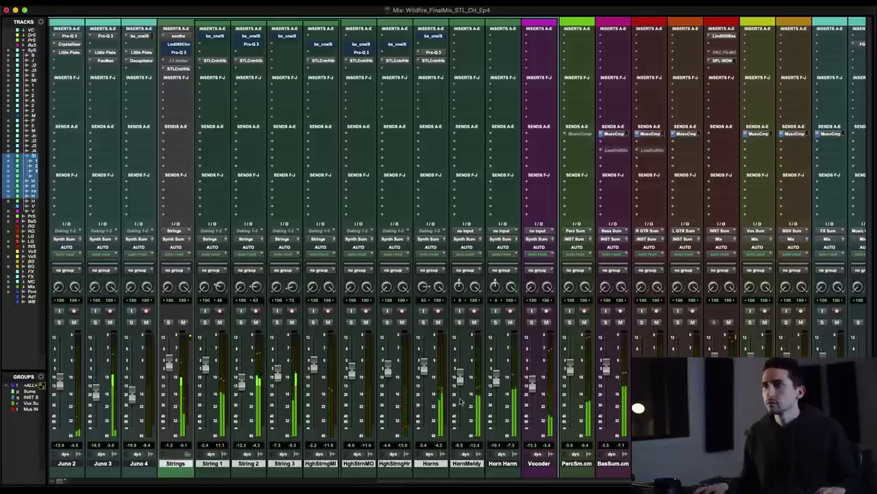
alt+shift+super+click(433, 63)
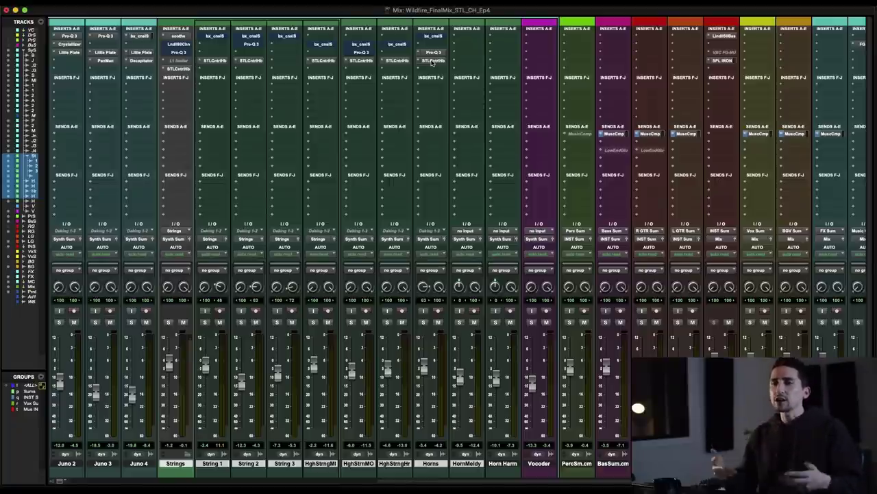
key(super+equal)
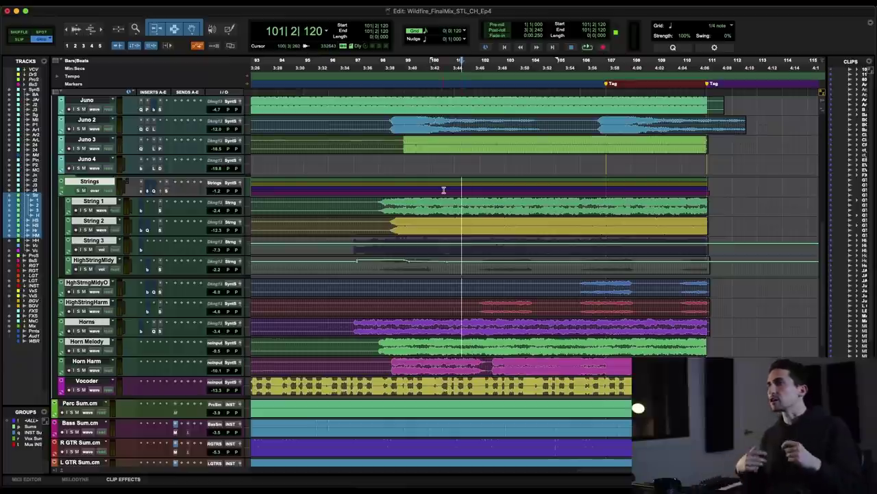